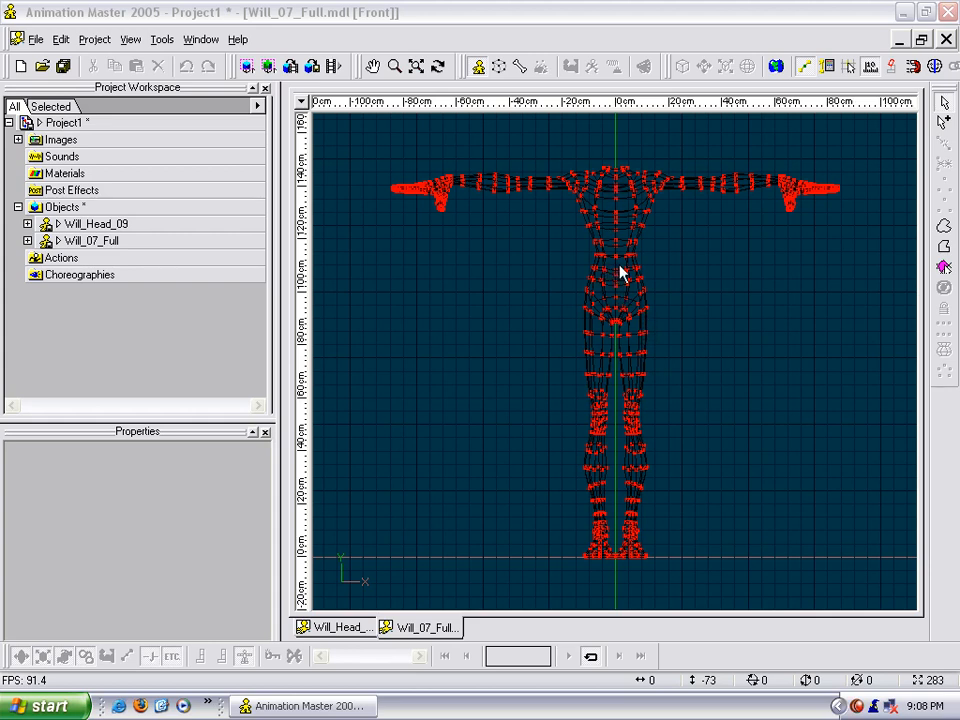
- Examine the headless Will_07_Full body model from the front, close up and as a whole
middle_click_drag(624, 215, 592, 450)
scroll(615, 270, "up", 9)
scroll(592, 450, "up", 1)
scroll(592, 458, "up", 5)
scroll(578, 259, "down", 7)
middle_click_drag(589, 334, 629, 325)
scroll(594, 325, "up", 5)
scroll(594, 325, "down", 10)
scroll(606, 261, "down", 4)
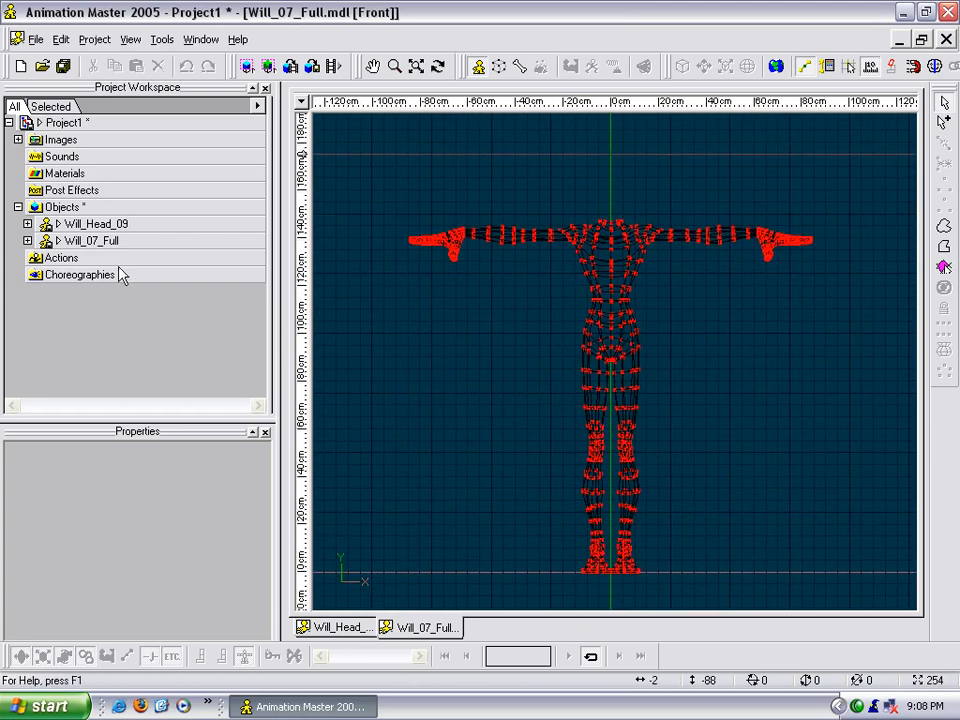
- Compare the Will_Head_09 head model with the Will_07_Full body model by alternating between their windows
left_click(358, 625)
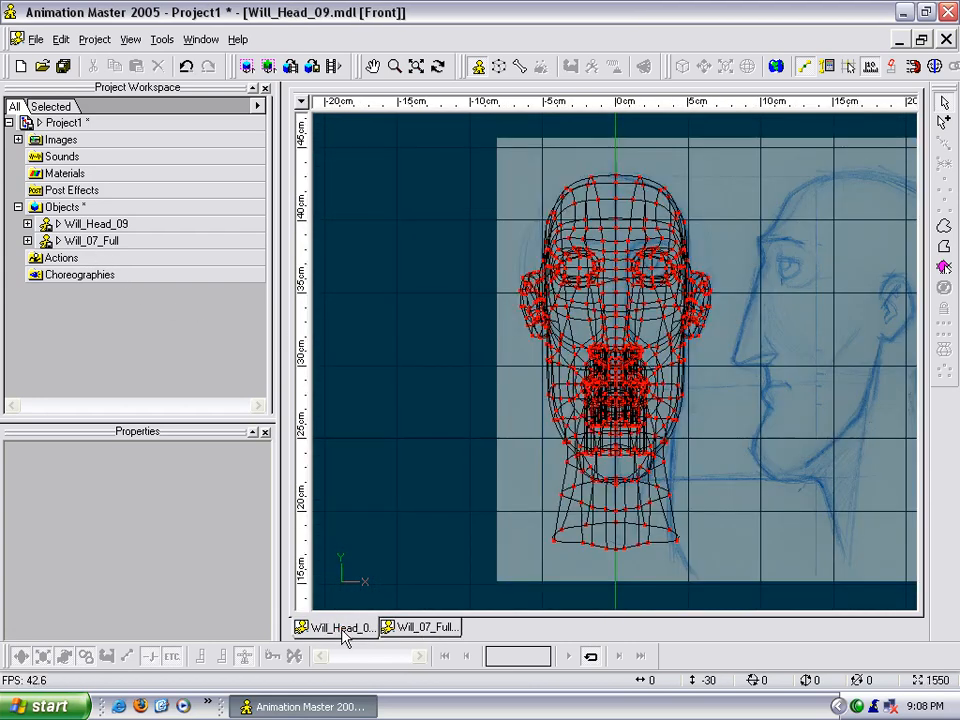
left_click(405, 630)
left_click(360, 626)
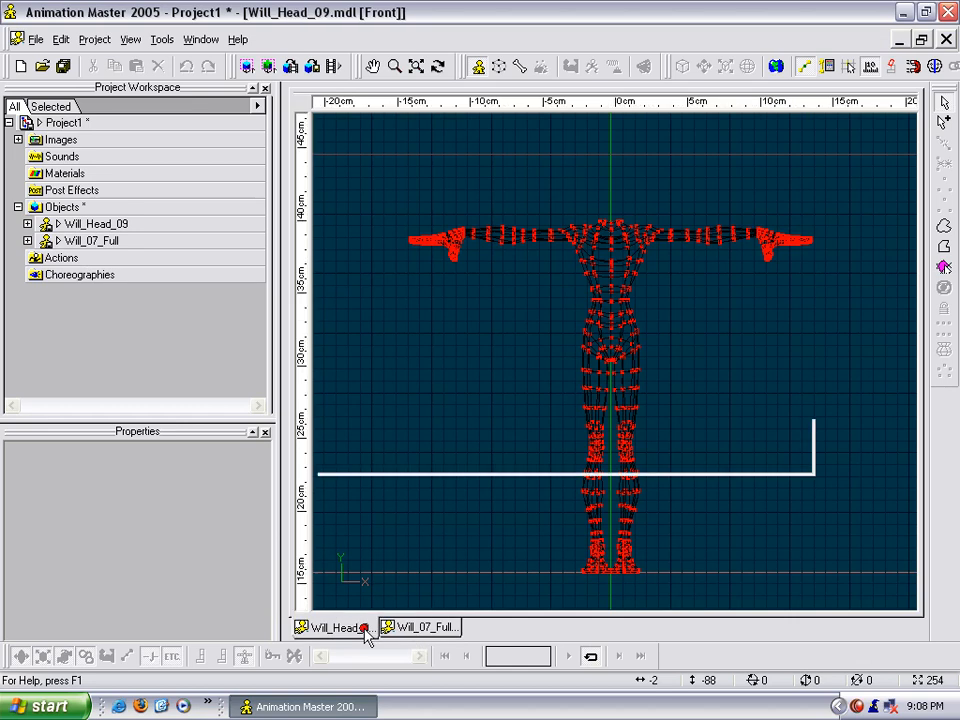
left_click(420, 628)
left_click(131, 40)
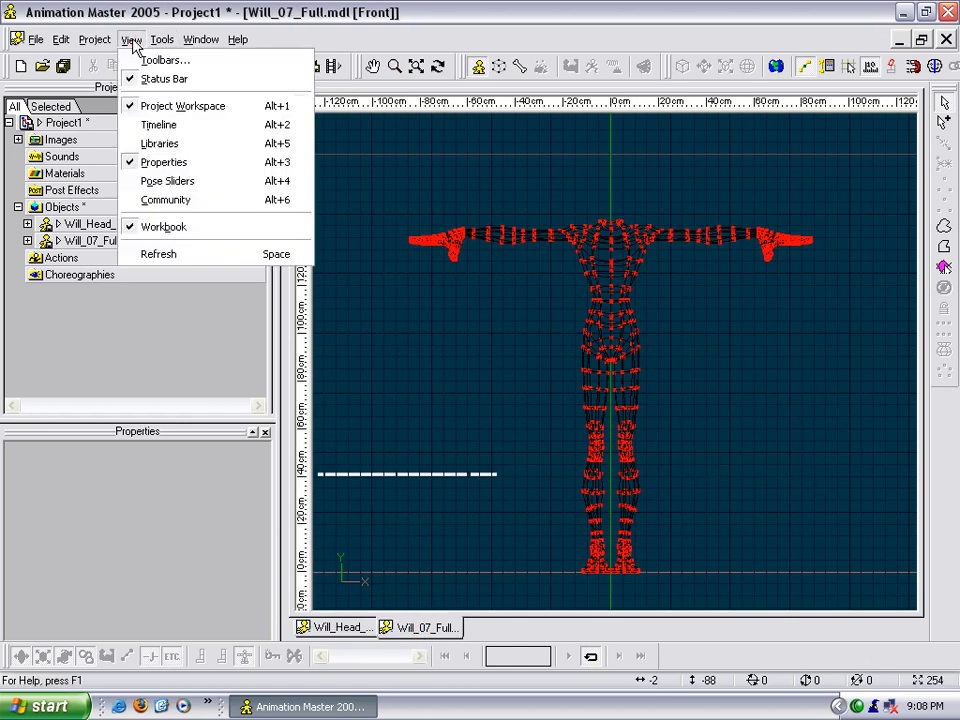
left_click(444, 414)
left_click(360, 628)
left_click(404, 627)
left_click(362, 628)
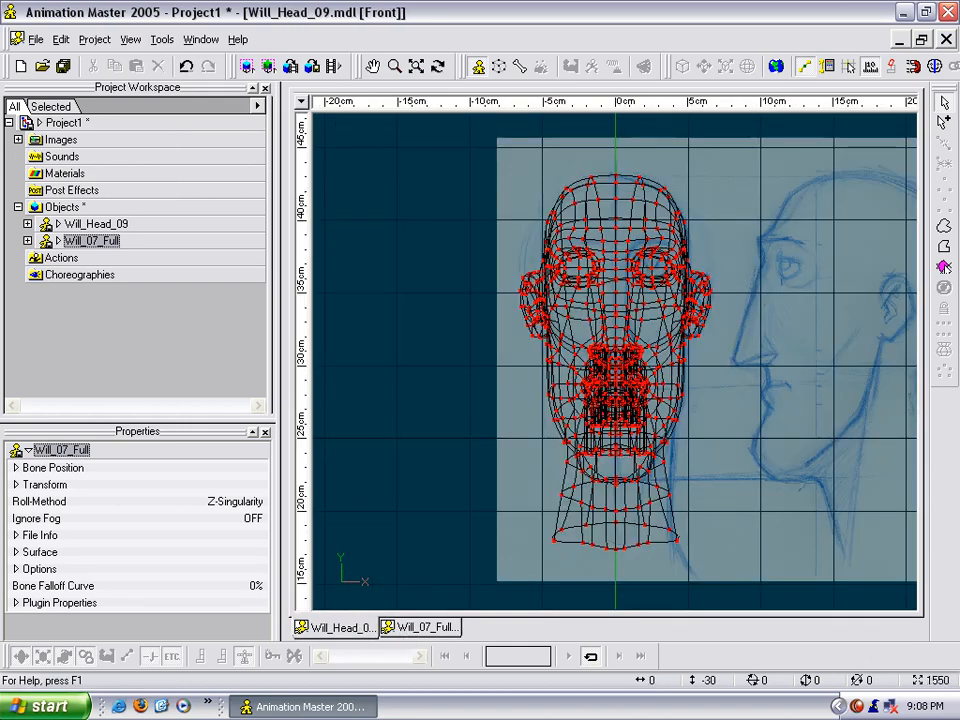
- Copy the entire mesh of Will_Head_09 and paste it into the Will_07_Full body model
left_click(457, 408)
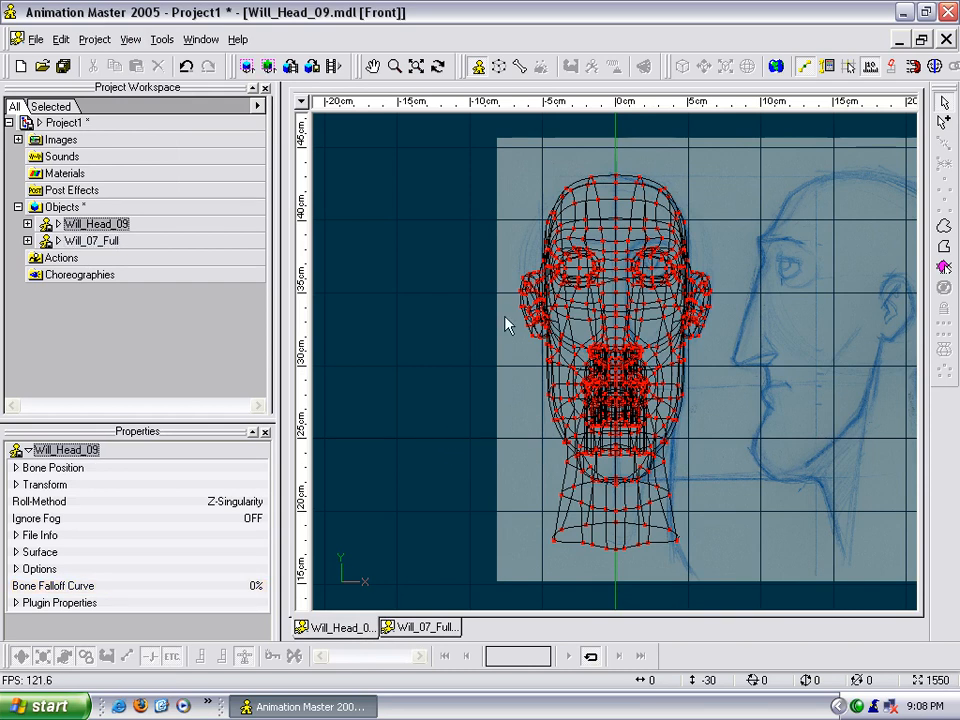
left_click_drag(478, 171, 846, 587)
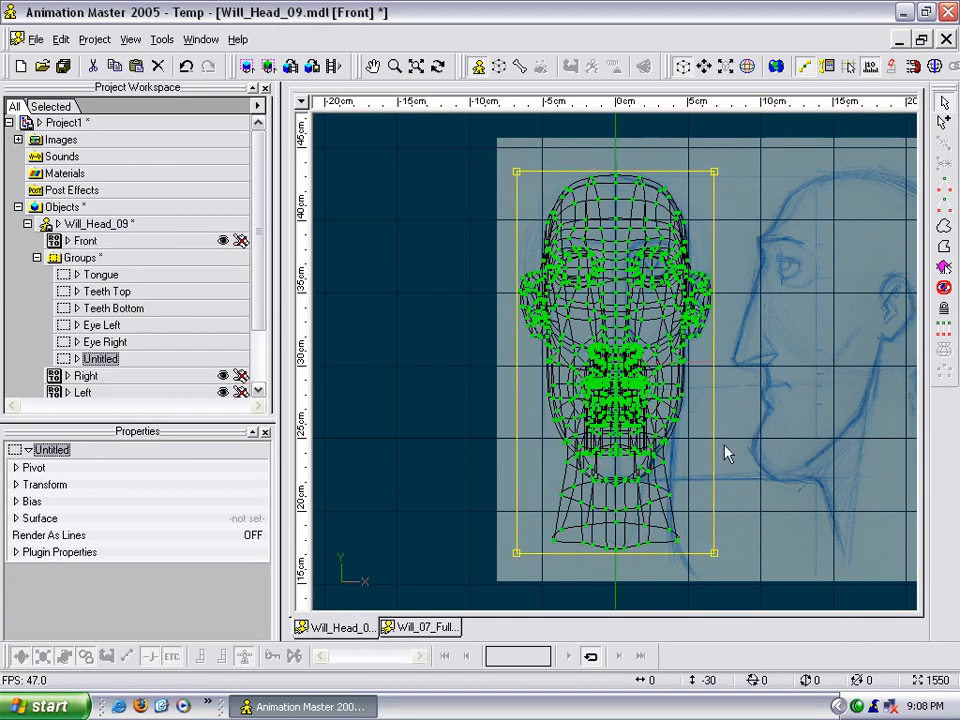
left_click(432, 628)
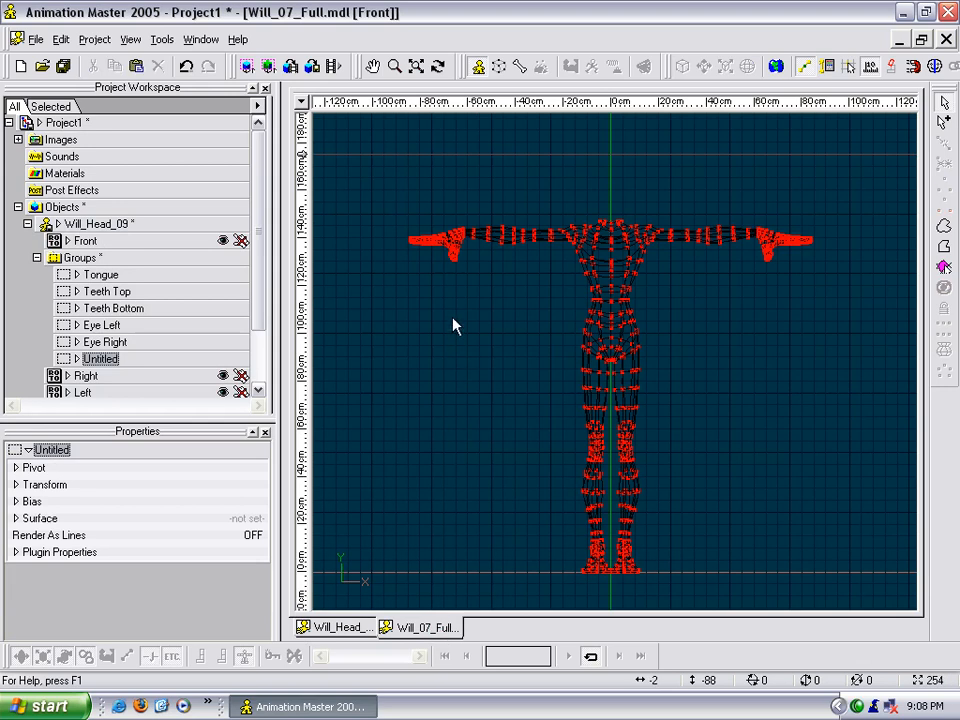
key("ctrl+v")
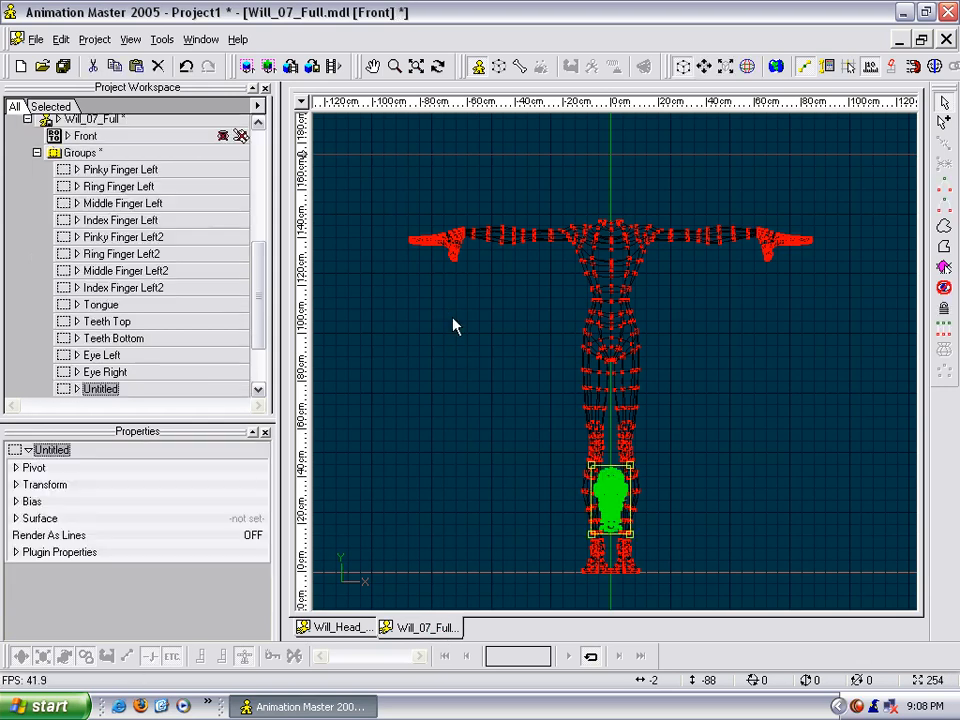
- Lock the body's control points and move the pasted head straight up to sit above the shoulders
left_click(943, 308)
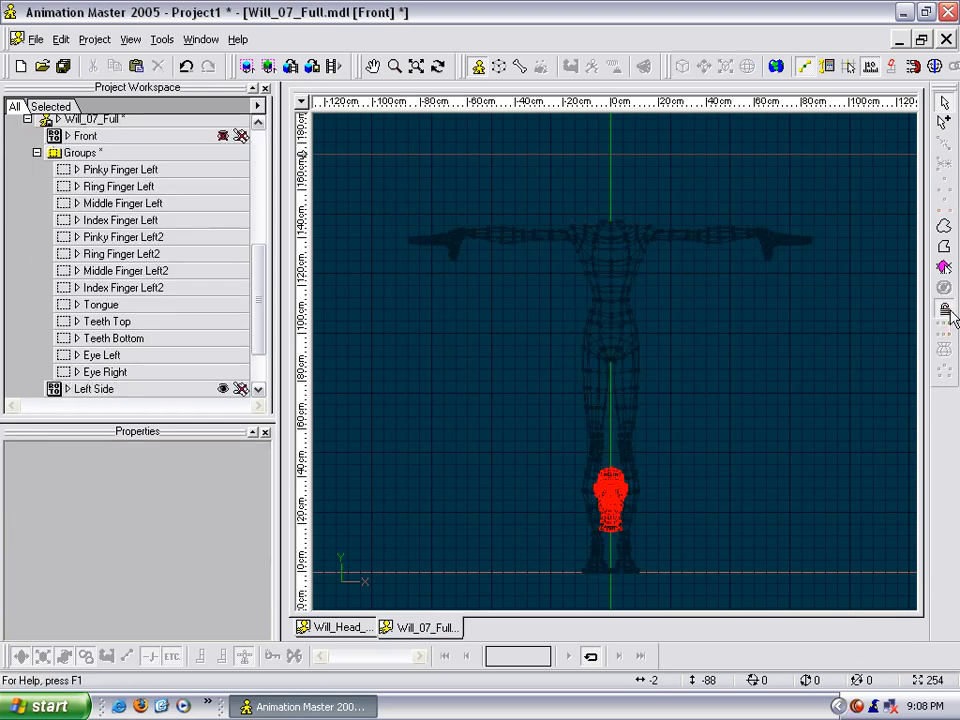
left_click_drag(542, 439, 692, 579)
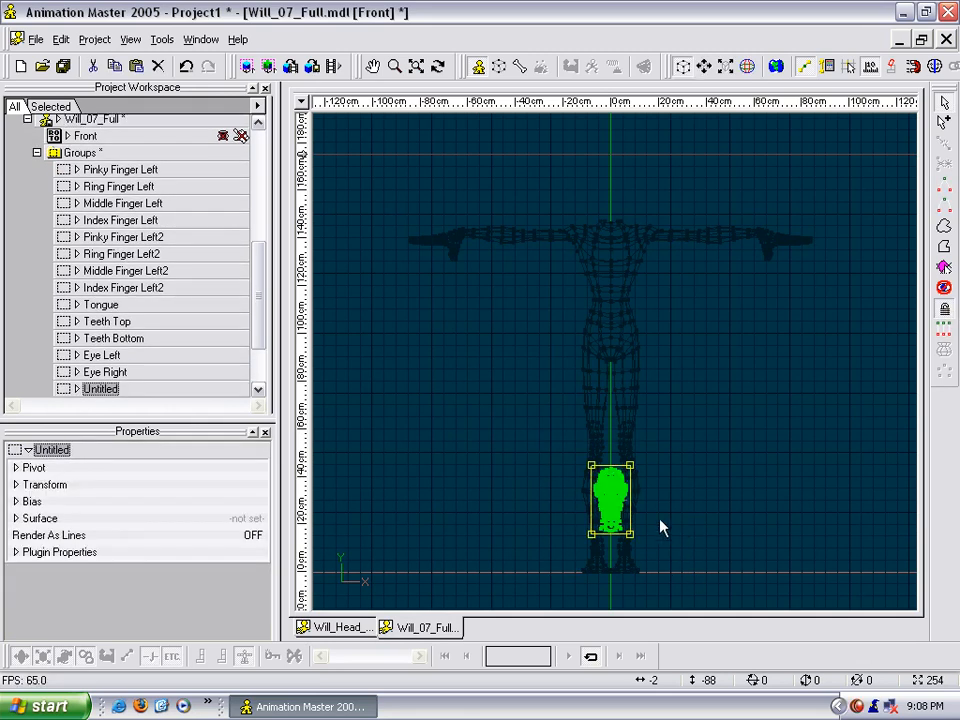
left_click_drag(603, 508, 620, 193)
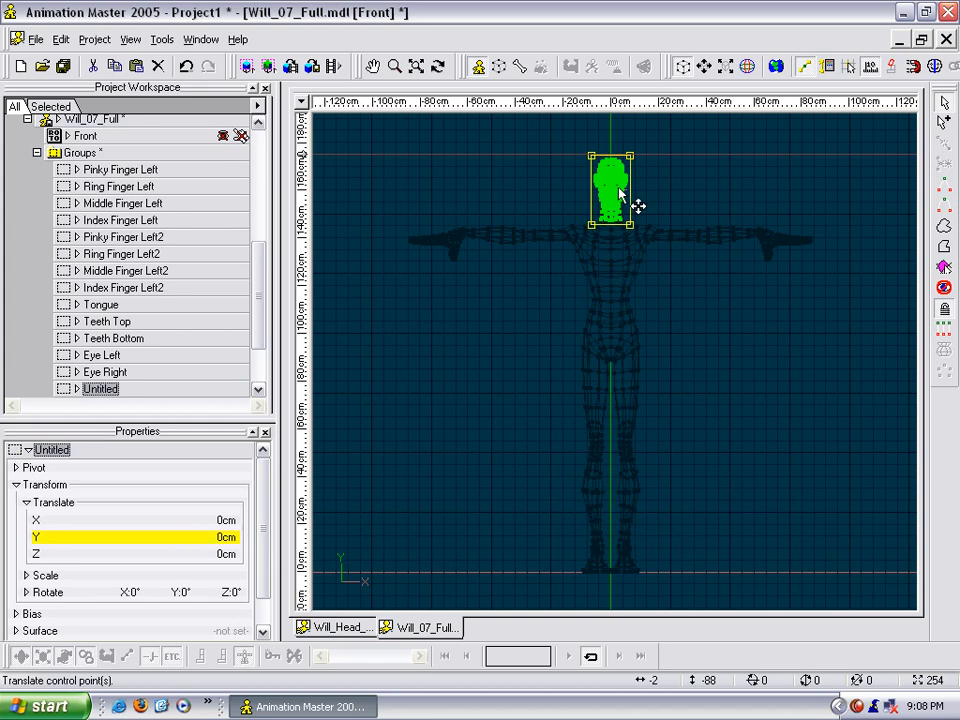
- Scale the head up evenly in the right view to fit the head in the side reference sketch
key("4")
scroll(625, 220, "up", 1)
middle_click_drag(625, 220, 621, 381)
scroll(607, 340, "up", 3)
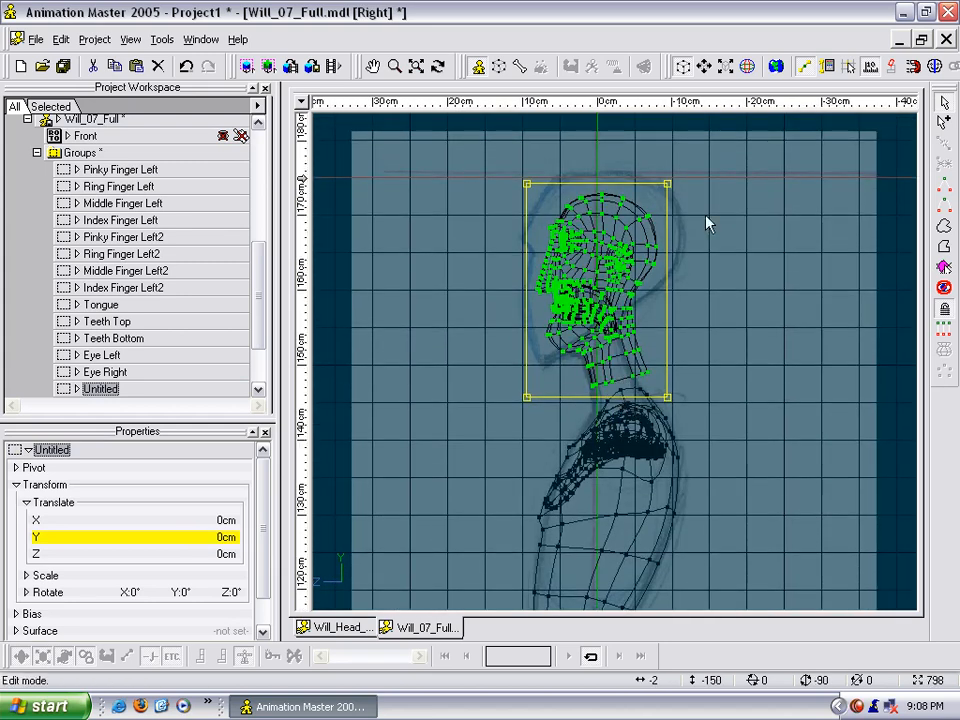
left_click_drag(667, 186, 690, 170)
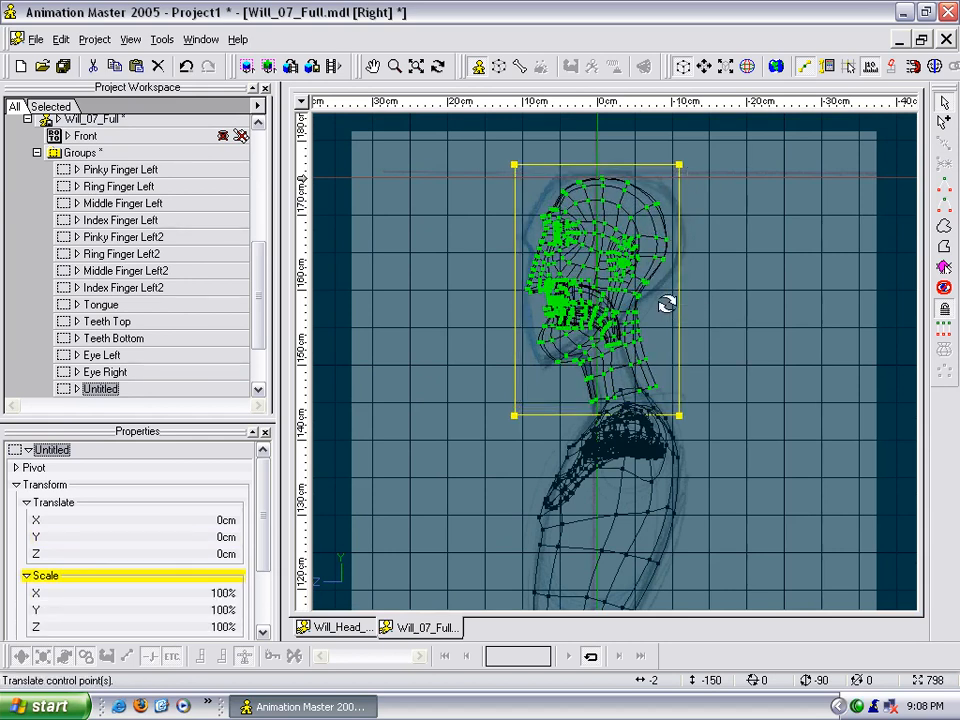
- Select the connected head and neck mesh in a shaded perspective view and hide the rest of the model
key("t")
left_click_drag(666, 304, 746, 285)
scroll(747, 317, "up", 3)
left_click(751, 274)
key("t")
scroll(745, 290, "up", 2)
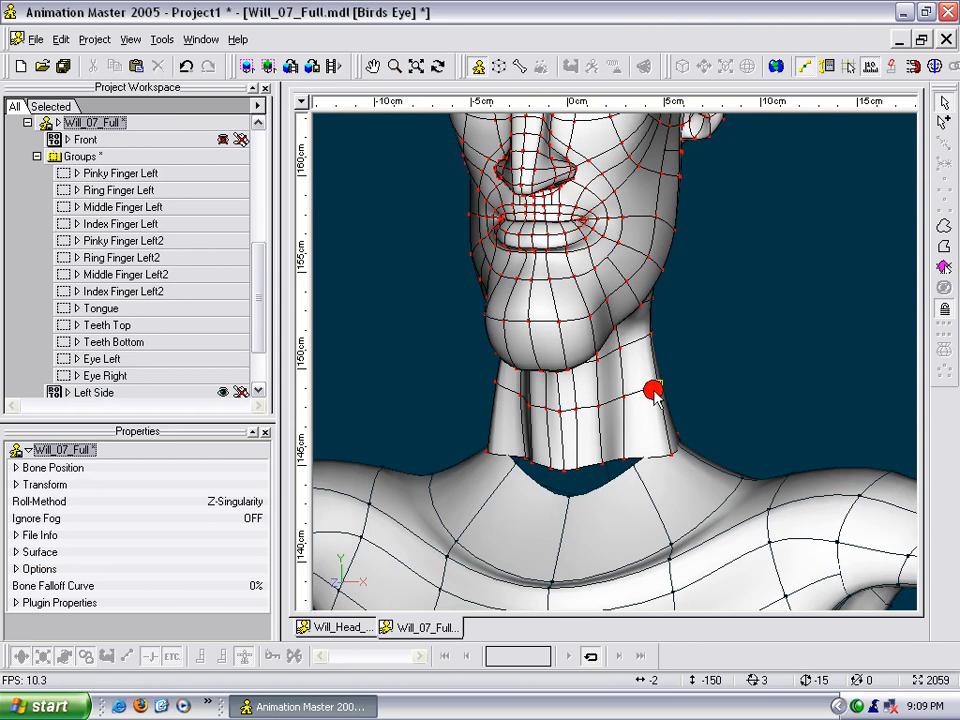
left_click(655, 387)
key("slash")
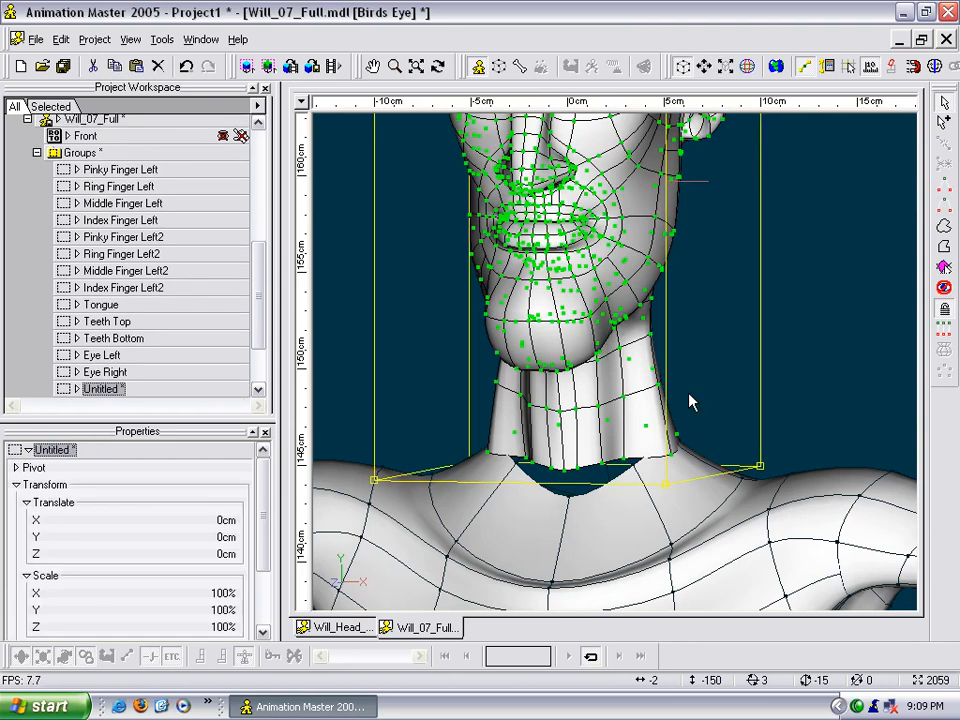
key("h")
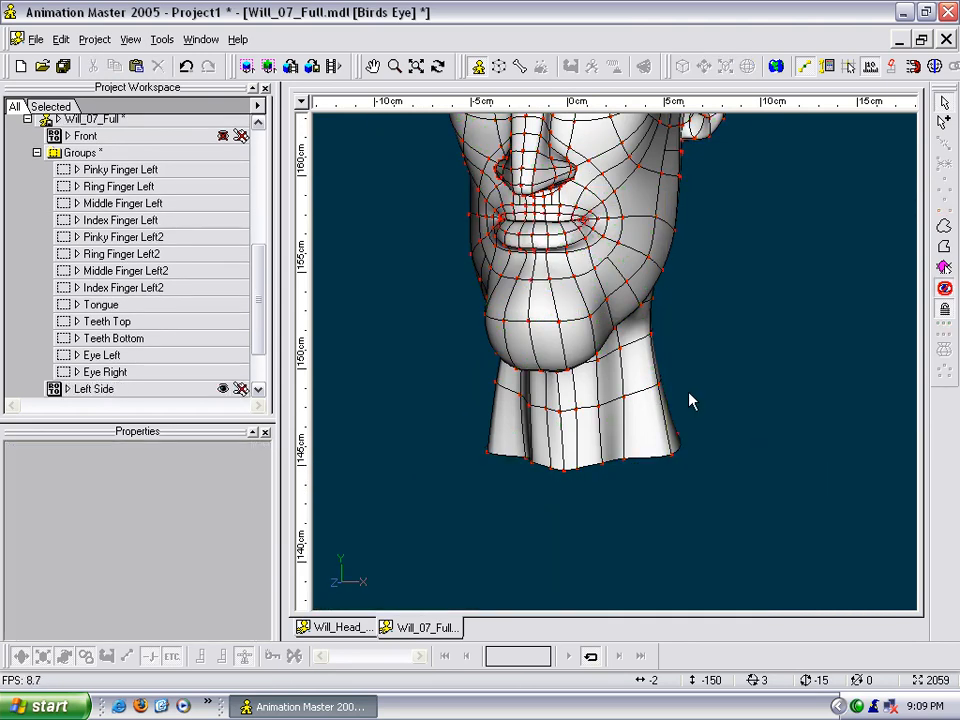
- Delete the control point just right of the front centre line on the neck's bottom edge
middle_click_drag(687, 463, 692, 352)
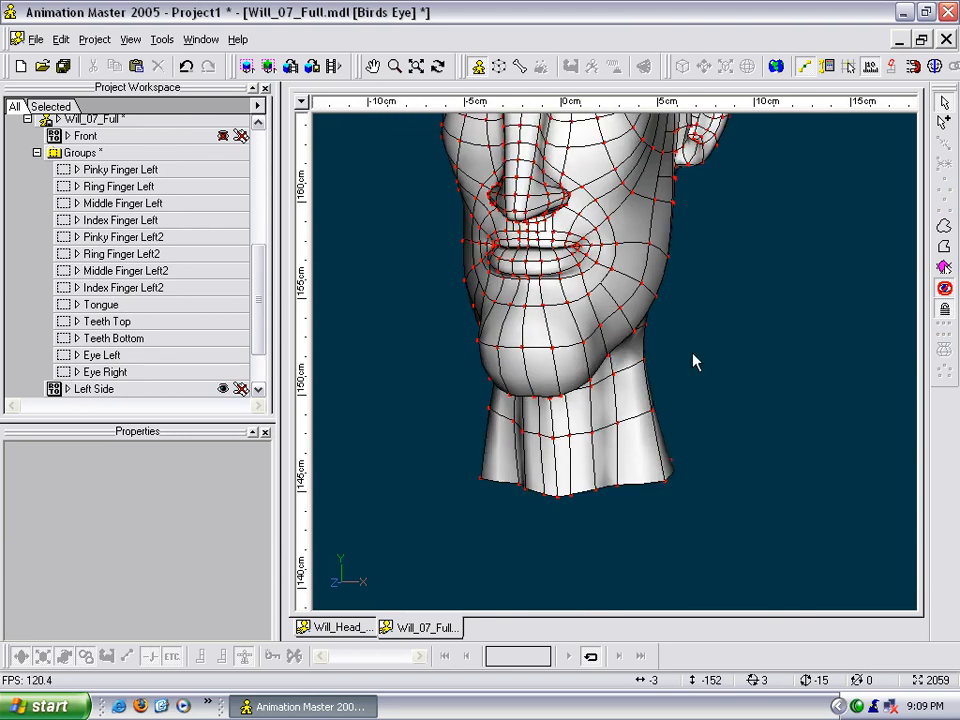
key("t")
mouse_move(632, 369)
left_mouse_down()
mouse_move(645, 351)
mouse_move(626, 348)
left_mouse_up()
middle_click_drag(663, 355, 697, 205)
scroll(680, 262, "up", 3)
left_click(596, 256)
key("t")
left_click_drag(580, 318, 605, 342)
scroll(596, 461, "up", 4)
middle_click_drag(607, 441, 651, 369)
left_click(627, 430)
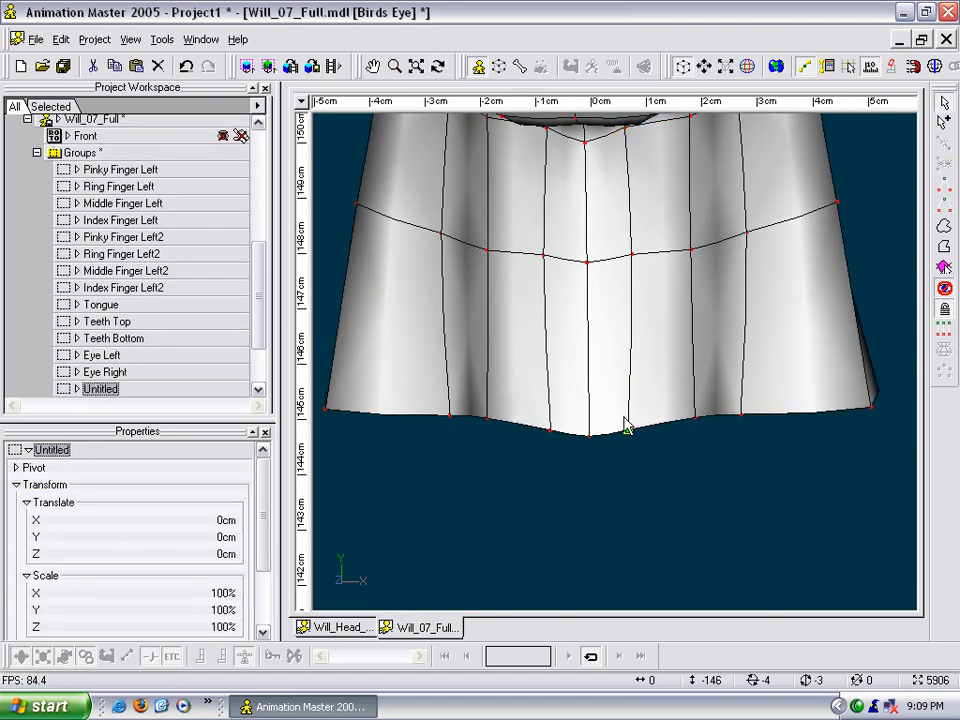
key("Delete")
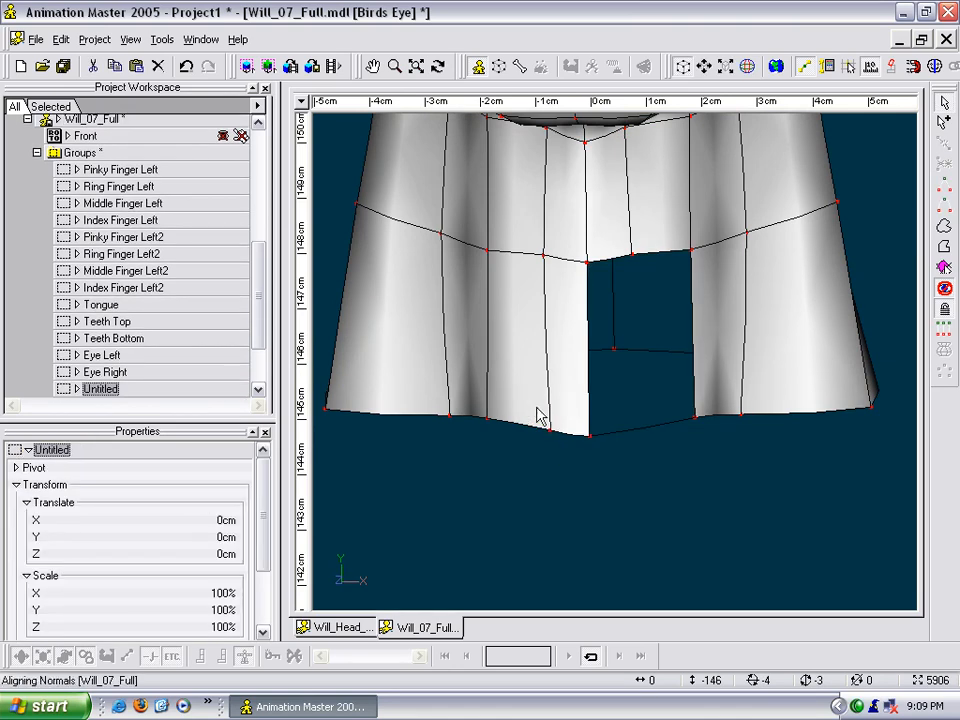
- Delete the remaining lower control points of the two splines flanking the neck's front centre line, working in wireframe
key("8")
middle_click_drag(568, 395, 576, 494)
left_click_drag(649, 363, 623, 339)
left_click(681, 393)
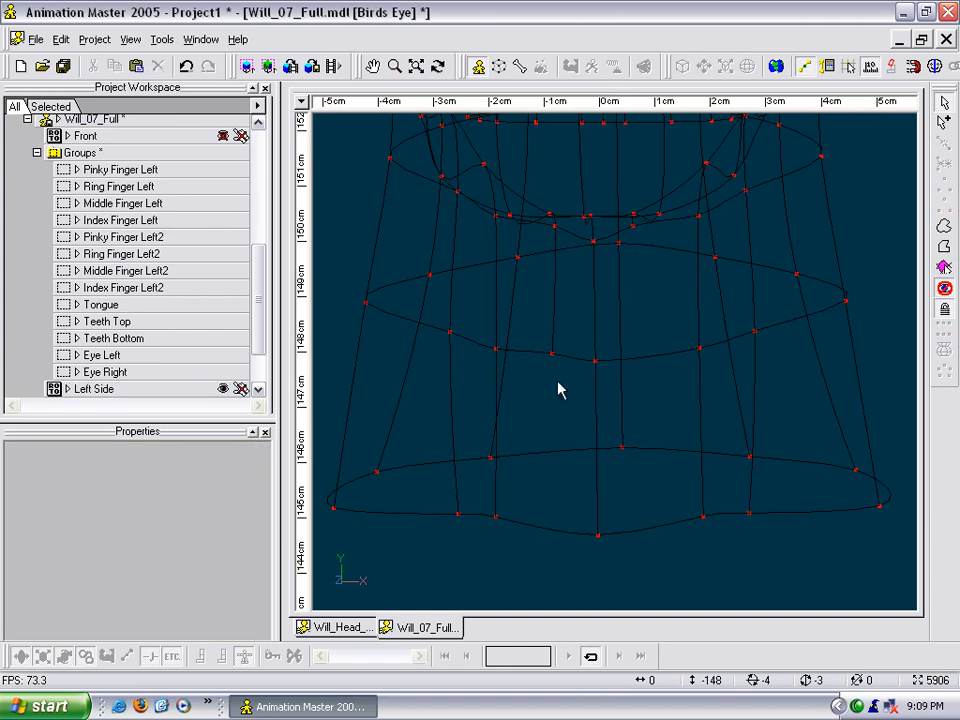
left_click_drag(560, 388, 528, 343)
left_click(530, 345)
scroll(529, 349, "down", 3)
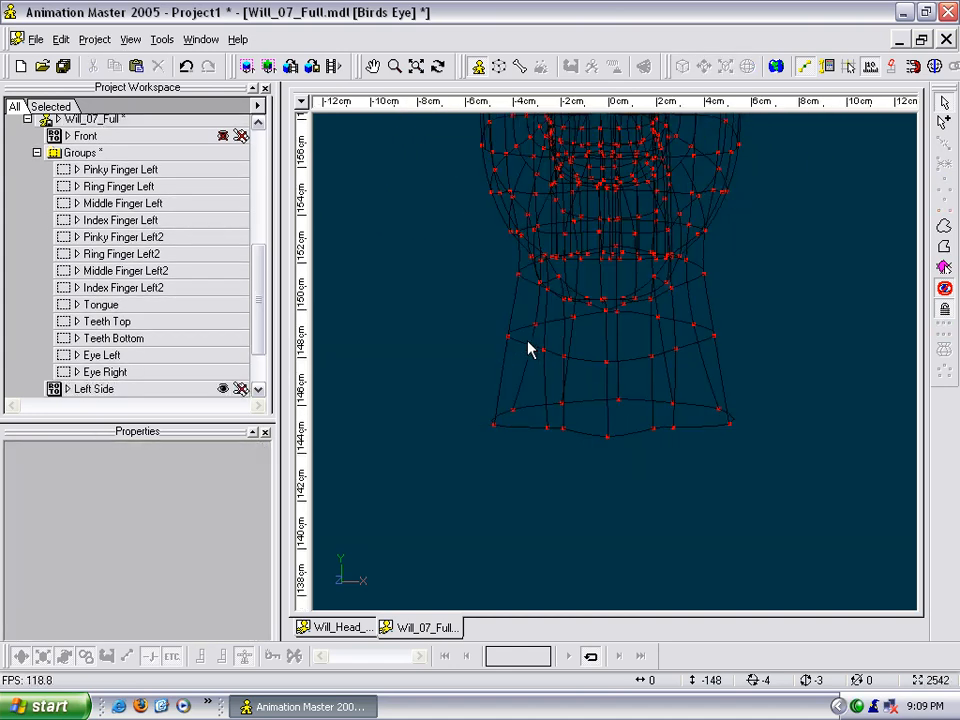
- Check the total patch count of the Will_07_Full model
right_click(422, 275)
left_click(452, 562)
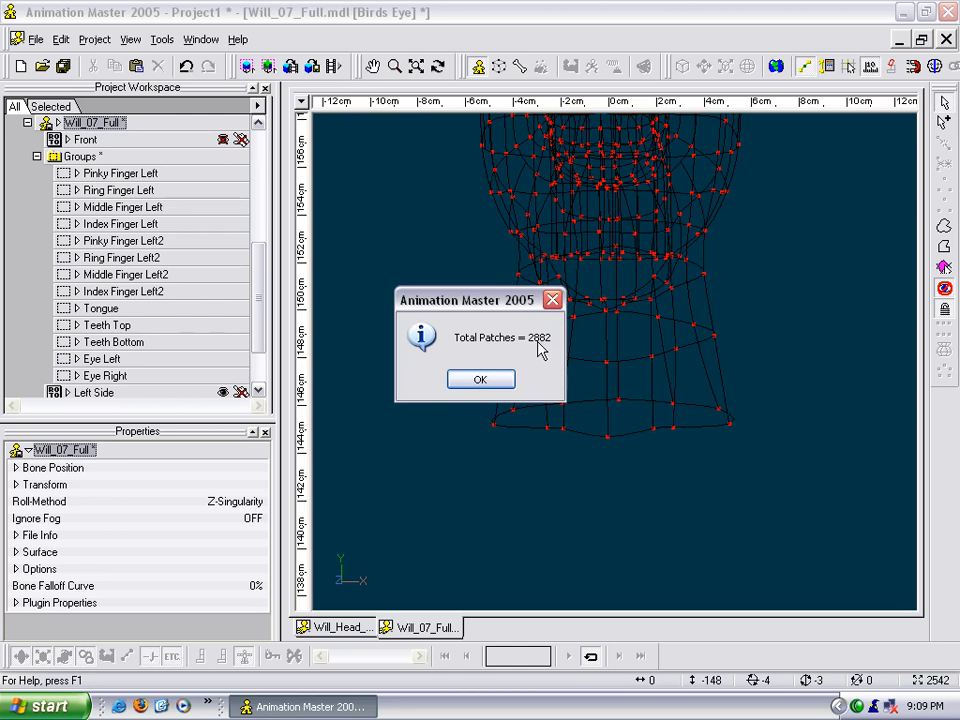
left_click(505, 385)
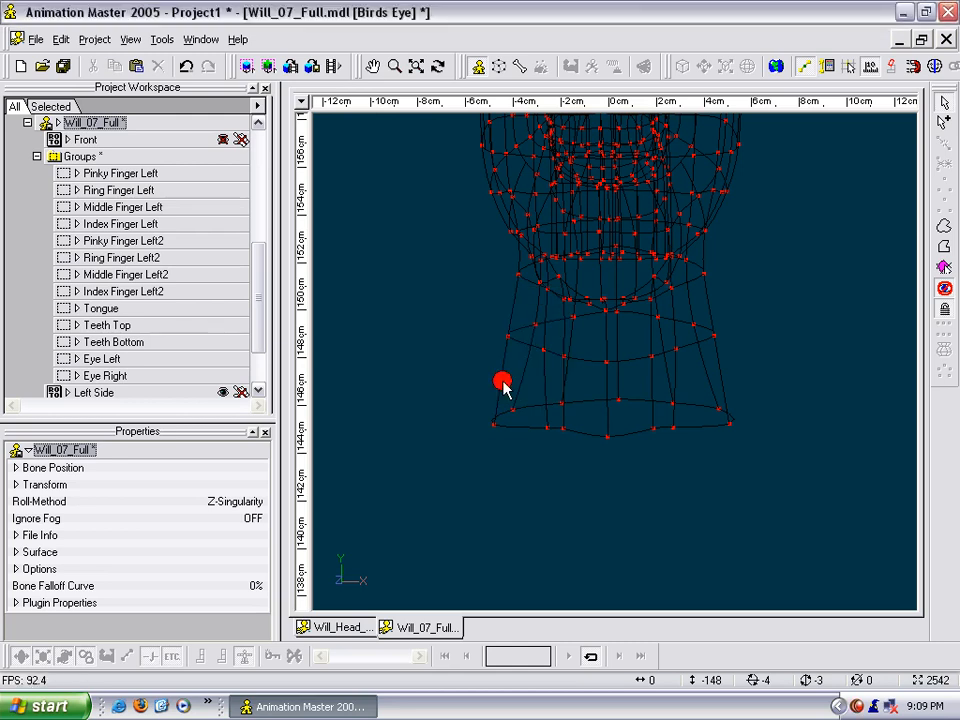
- Detach the spline end right of centre under the chin from the neck's upper ring
middle_click_drag(680, 362, 667, 443)
scroll(664, 438, "up", 6)
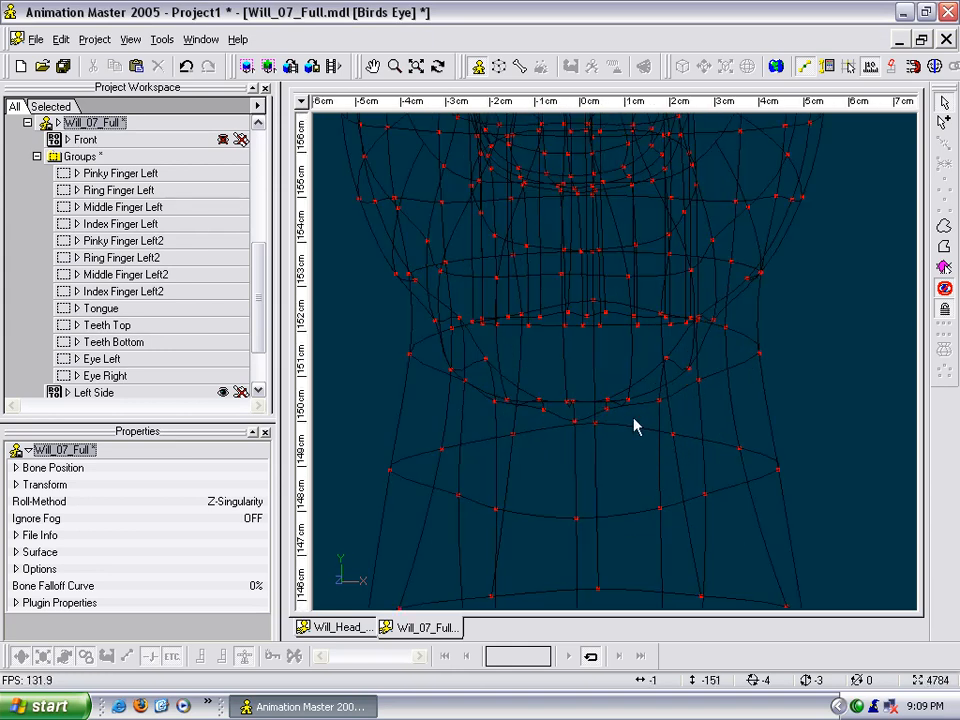
left_click(608, 411)
key("t")
mouse_move(637, 441)
left_mouse_down()
mouse_move(651, 424)
mouse_move(636, 429)
left_mouse_up()
scroll(641, 434, "up", 6)
middle_click_drag(645, 488, 651, 420)
scroll(648, 415, "up", 4)
left_click(629, 402)
left_click(603, 380)
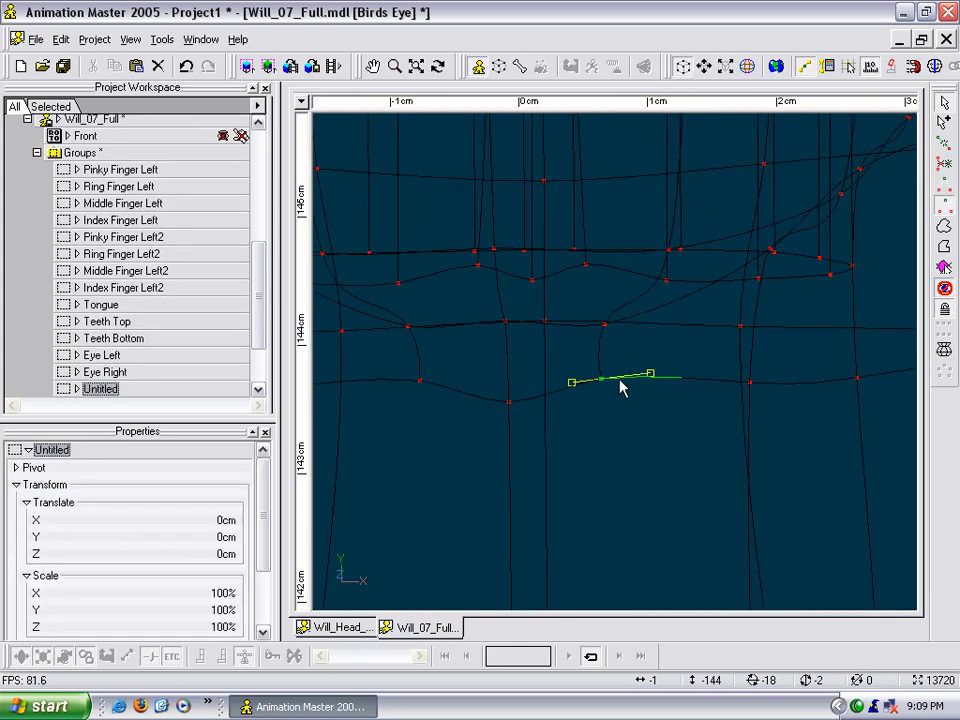
left_click(620, 388)
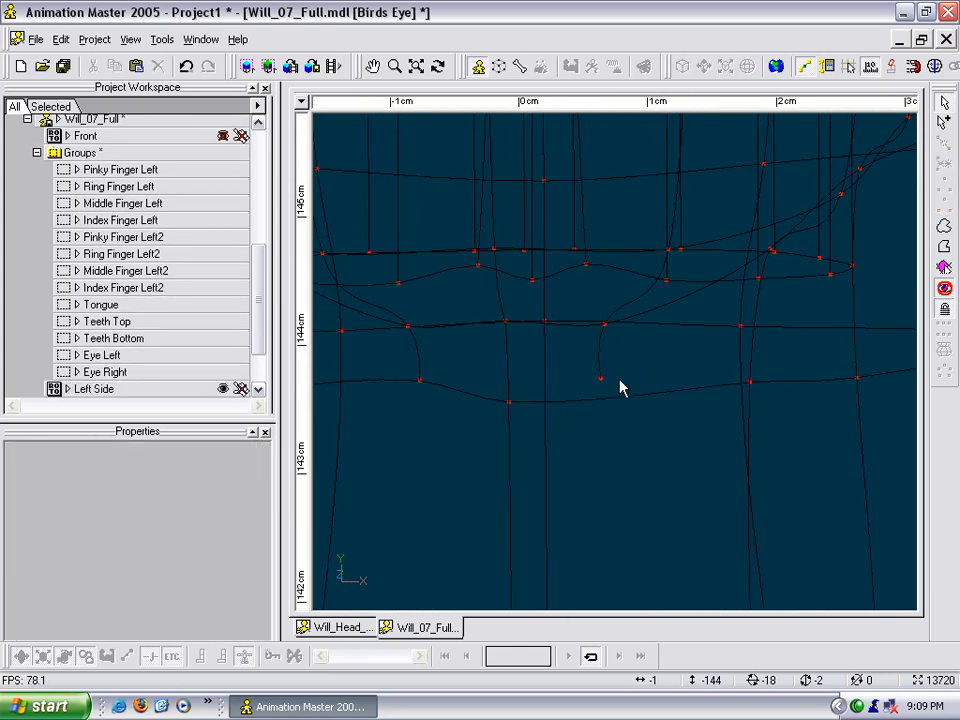
- Detach the matching left spline end and hook both loose ends onto the neck ring beside the centre line
left_click(443, 392)
left_click(436, 405)
left_click_drag(420, 385, 448, 407)
left_click(613, 389)
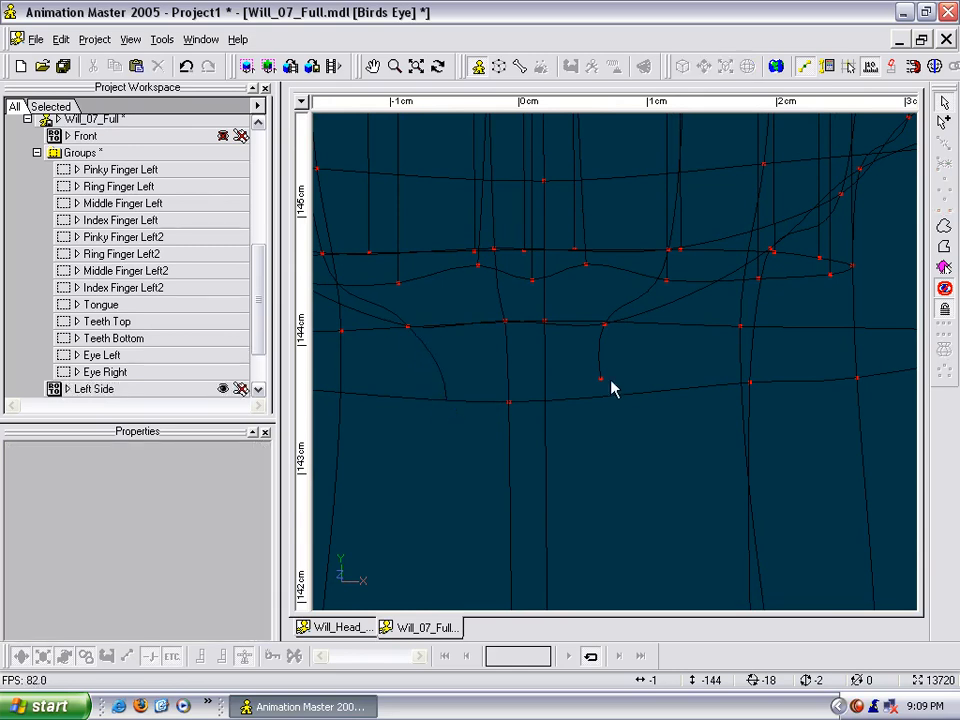
left_click_drag(601, 380, 568, 402)
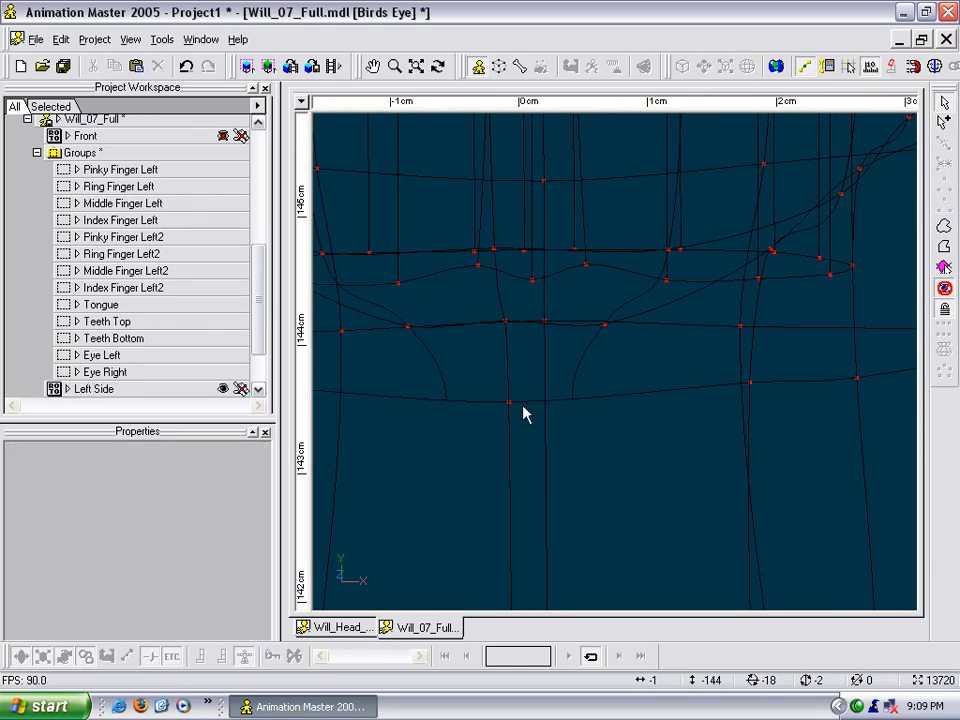
scroll(533, 405, "down", 3)
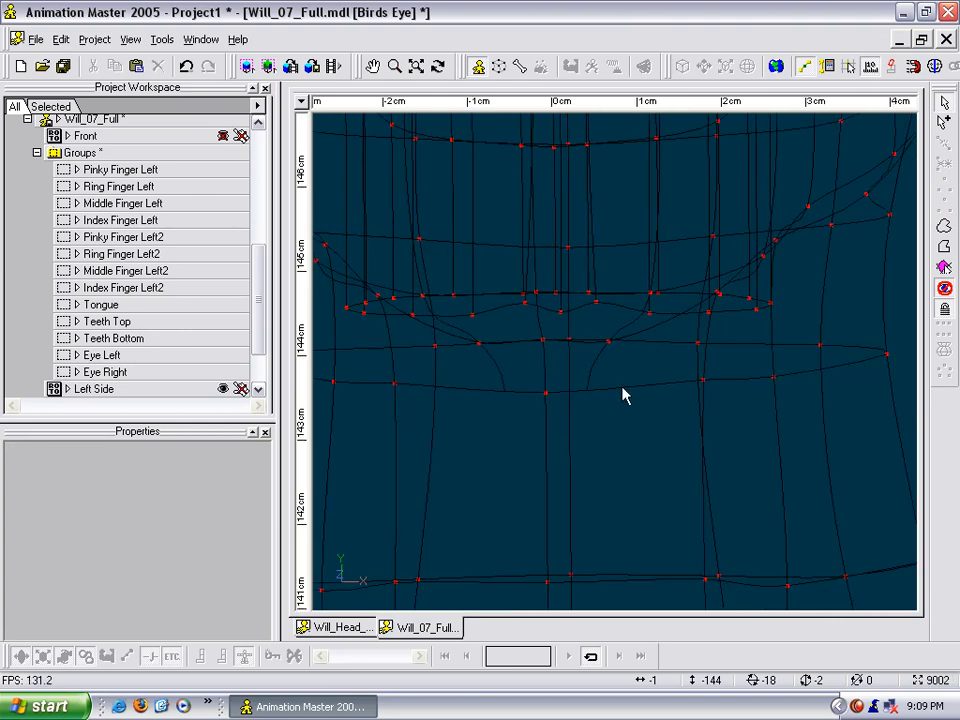
- Turn on mirror mode and shift the two right-hand control points under the chin slightly inward and forward
left_click(611, 342)
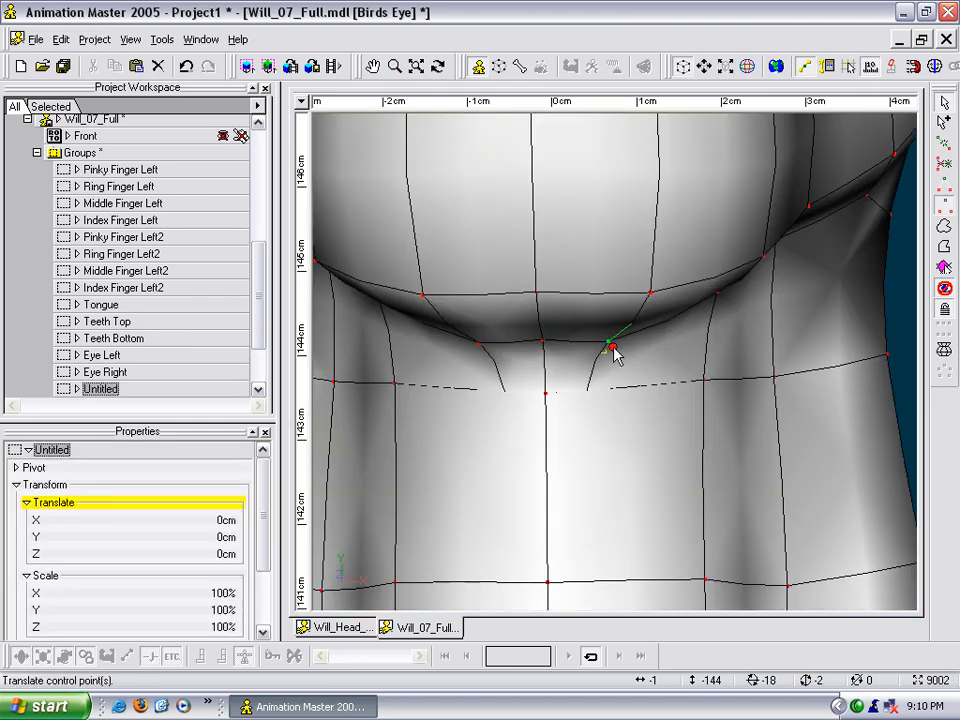
middle_click_drag(613, 385, 611, 332)
left_click_drag(611, 345, 613, 340)
key("ctrl+z")
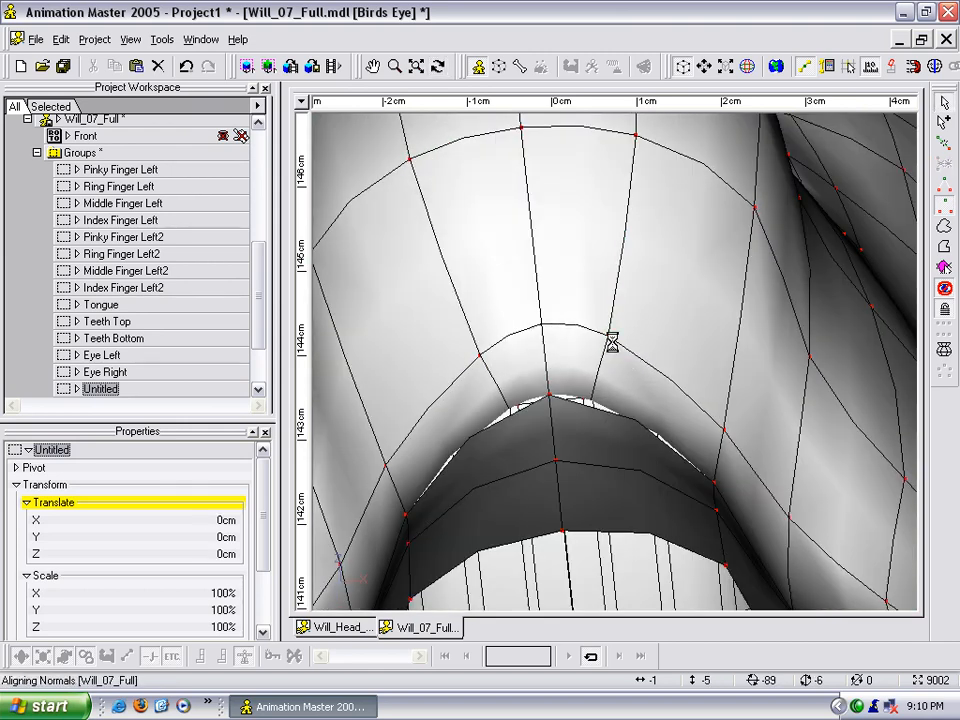
left_click(934, 68)
left_click_drag(609, 342, 603, 334)
left_click_drag(729, 427, 712, 421)
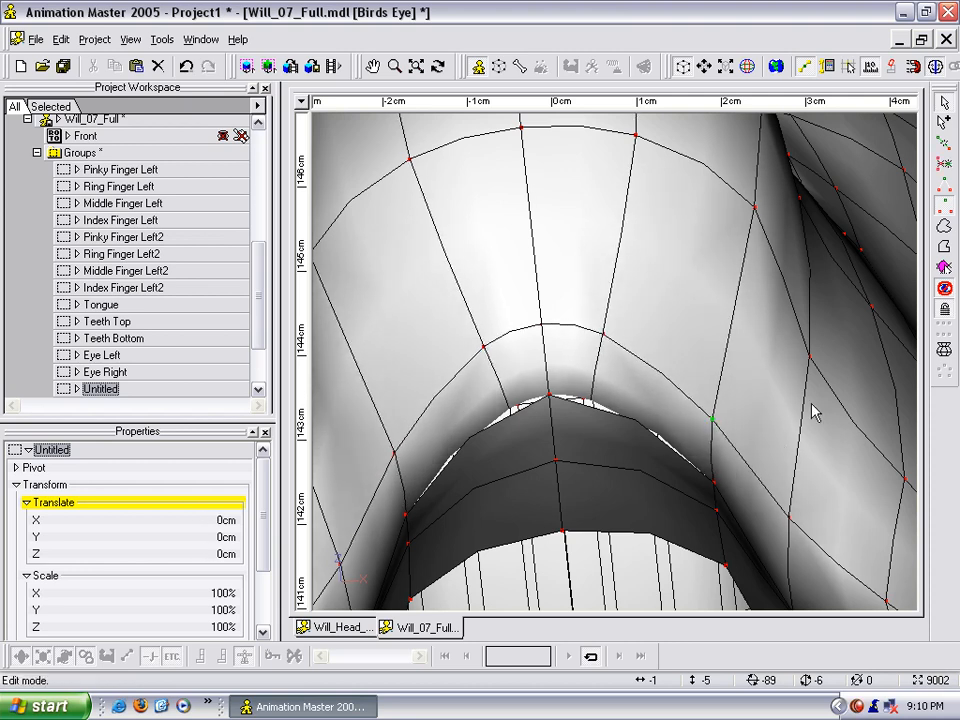
- Inspect the reshaped chin and neck from several angles and show the hidden body again
scroll(806, 380, "down", 3)
middle_click_drag(806, 380, 753, 359)
scroll(772, 430, "down", 4)
key("t")
left_click_drag(686, 414, 641, 412)
left_click_drag(598, 337, 552, 370)
key("t")
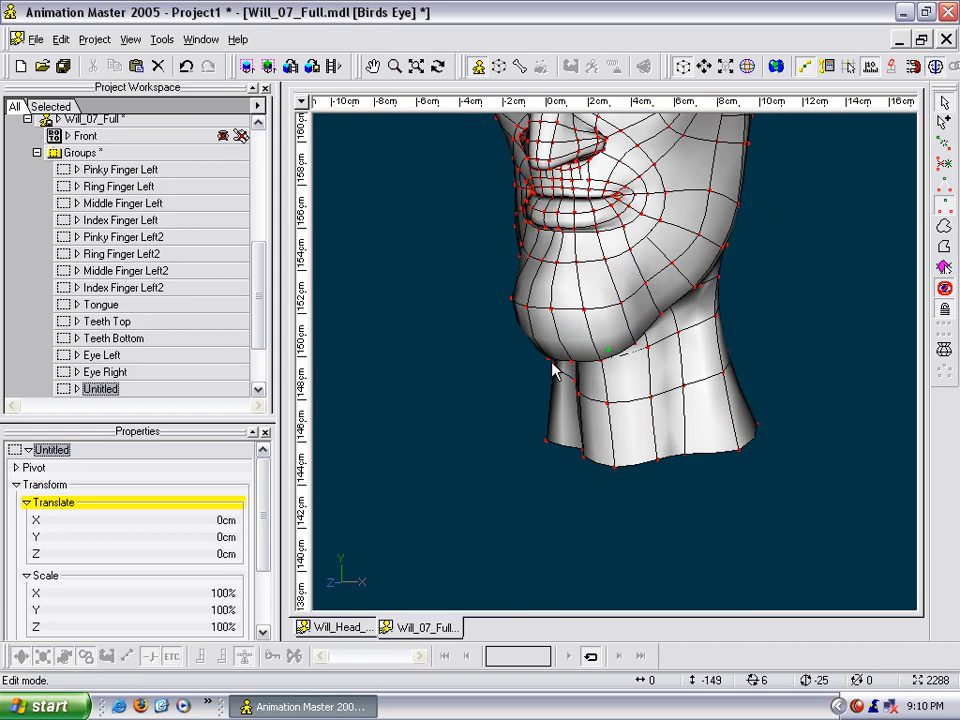
key("t")
left_click_drag(636, 360, 677, 354)
key("t")
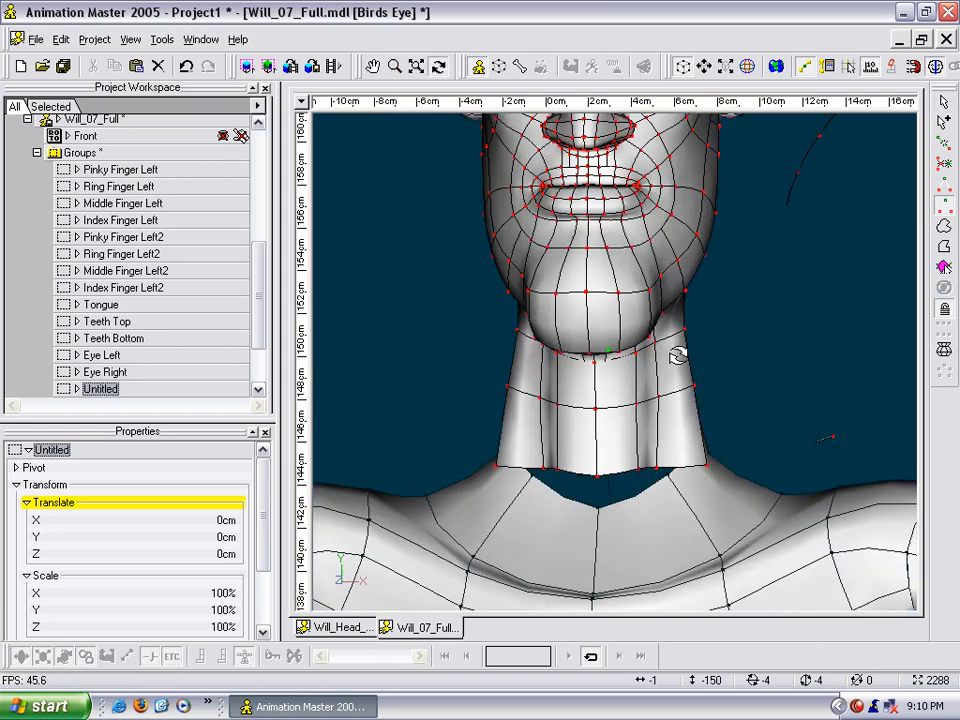
- Unlock the body's control points and isolate the body by hiding the head and neck
left_click(947, 309)
key("m")
left_click_drag(774, 411, 765, 276)
left_click_drag(789, 335, 762, 370)
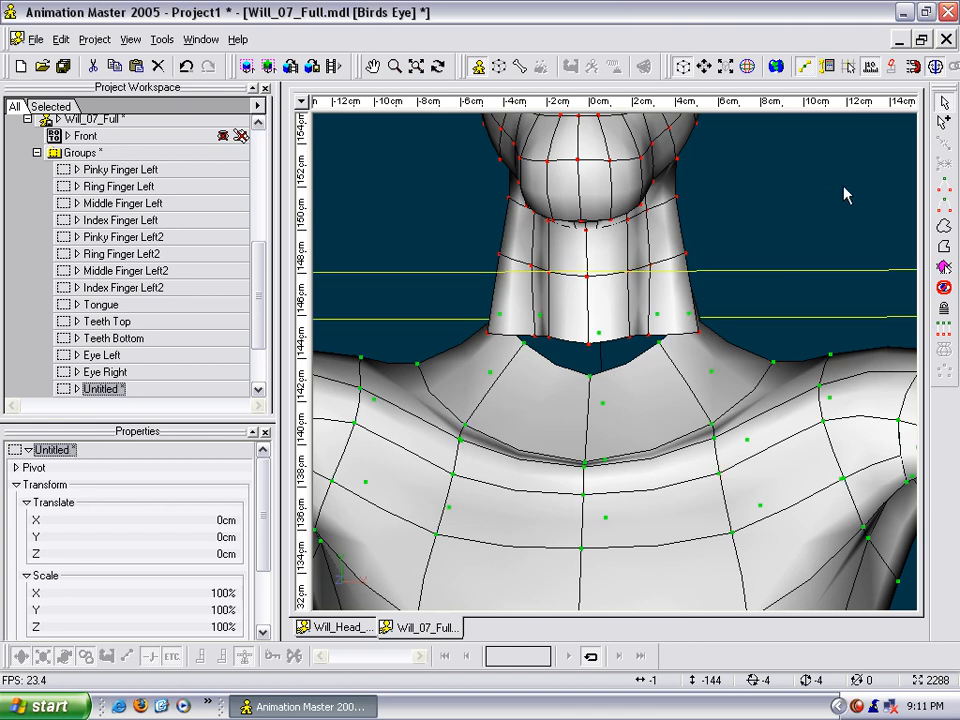
left_click(842, 194)
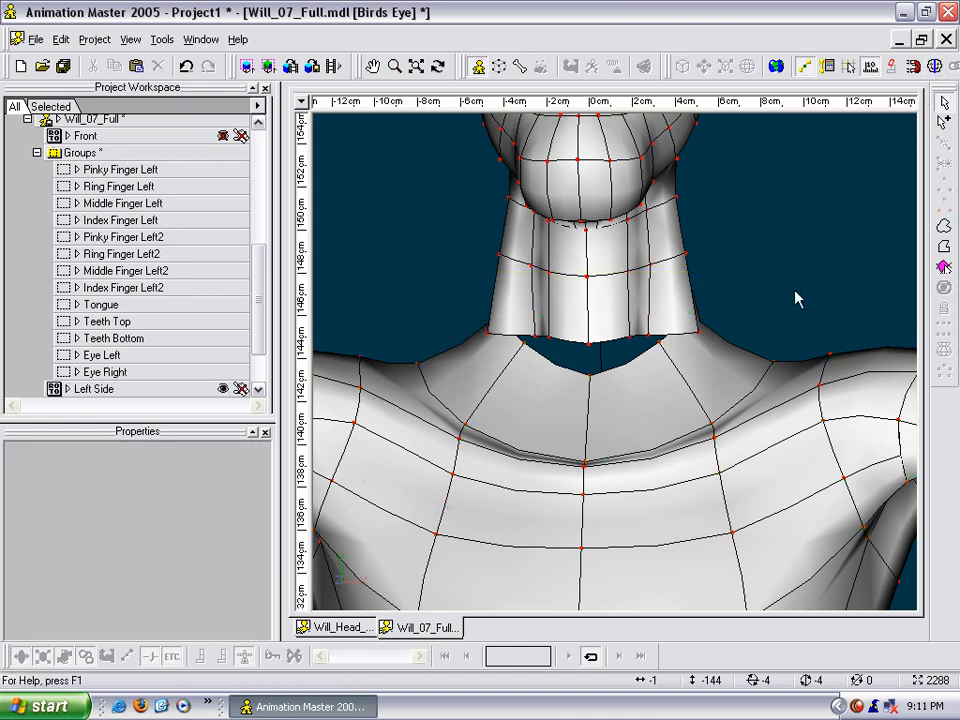
left_click(772, 360)
key("slash")
key("h")
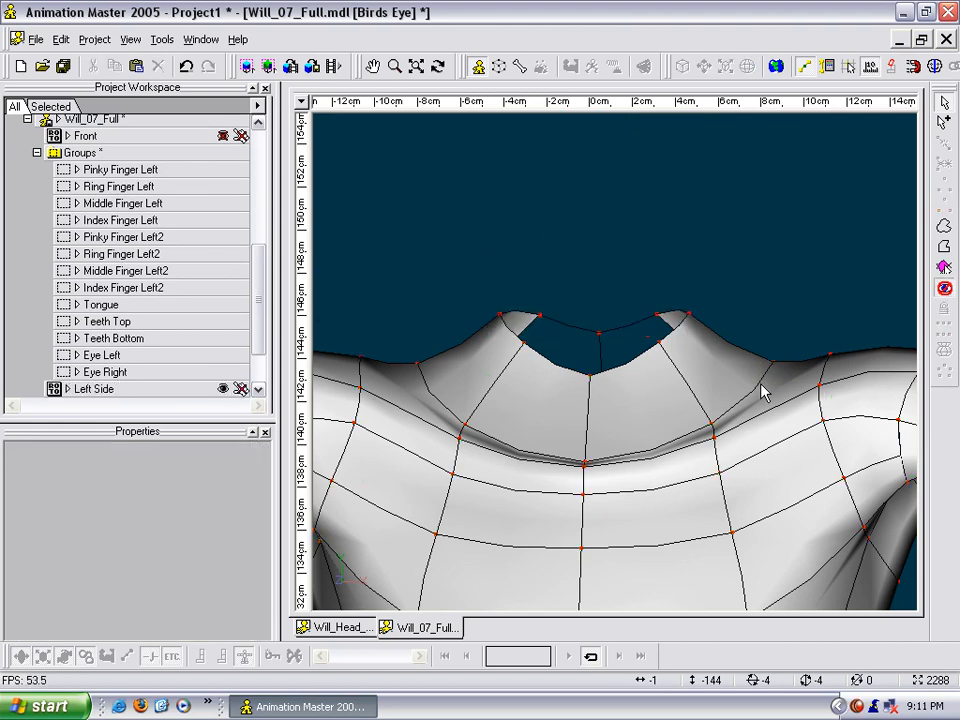
- Delete the spline ring around the rim of the body's neck opening and show the hidden head again
scroll(761, 384, "up", 4)
middle_click_drag(761, 384, 756, 363)
key("t")
left_click_drag(752, 370, 722, 379)
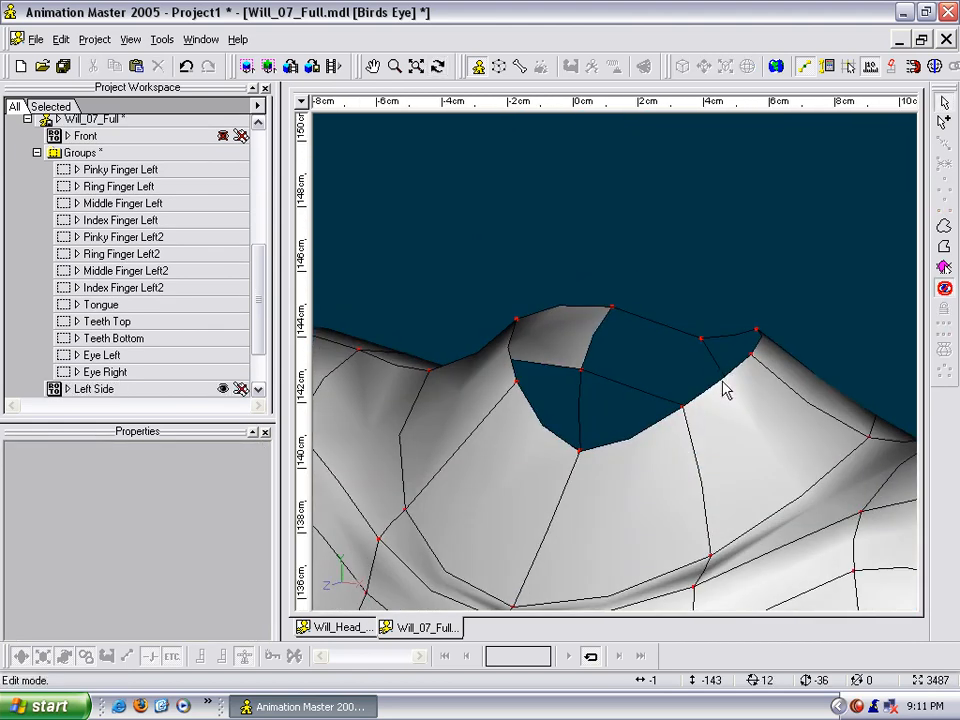
left_click(668, 425)
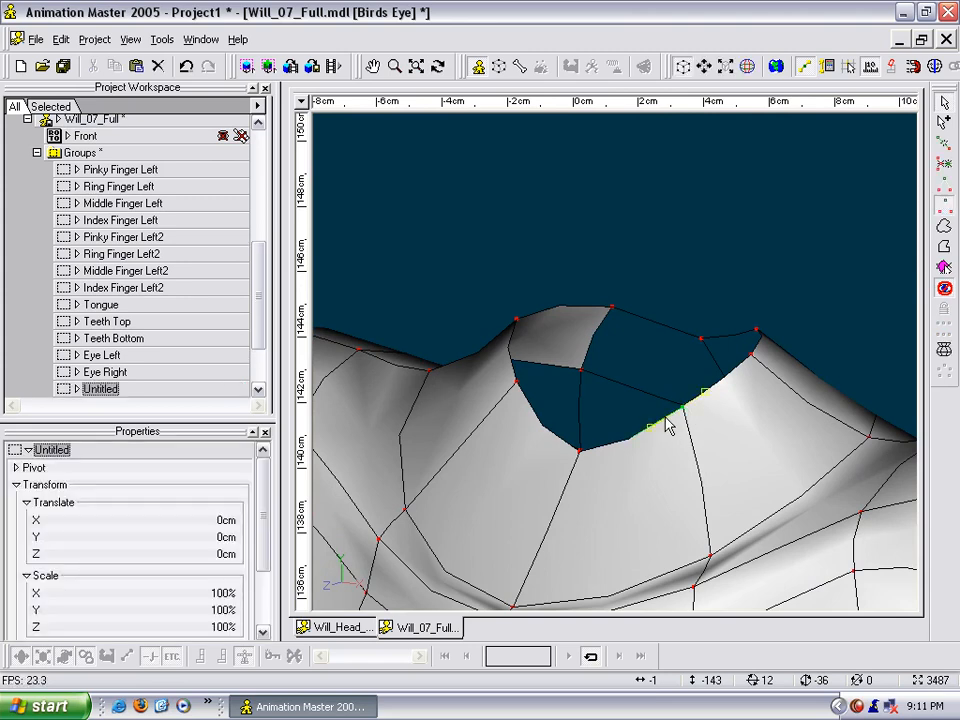
key("comma")
key("Delete")
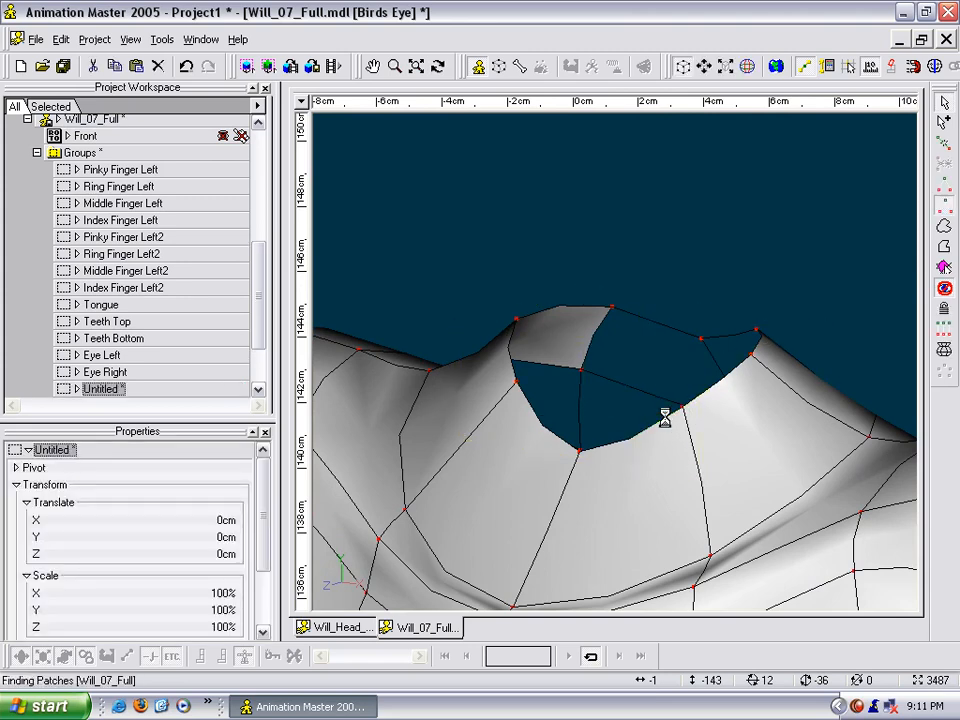
key("t")
mouse_move(647, 416)
left_mouse_down()
mouse_move(681, 407)
mouse_move(661, 410)
left_mouse_up()
key("Escape")
key("h")
middle_click_drag(676, 355, 684, 381)
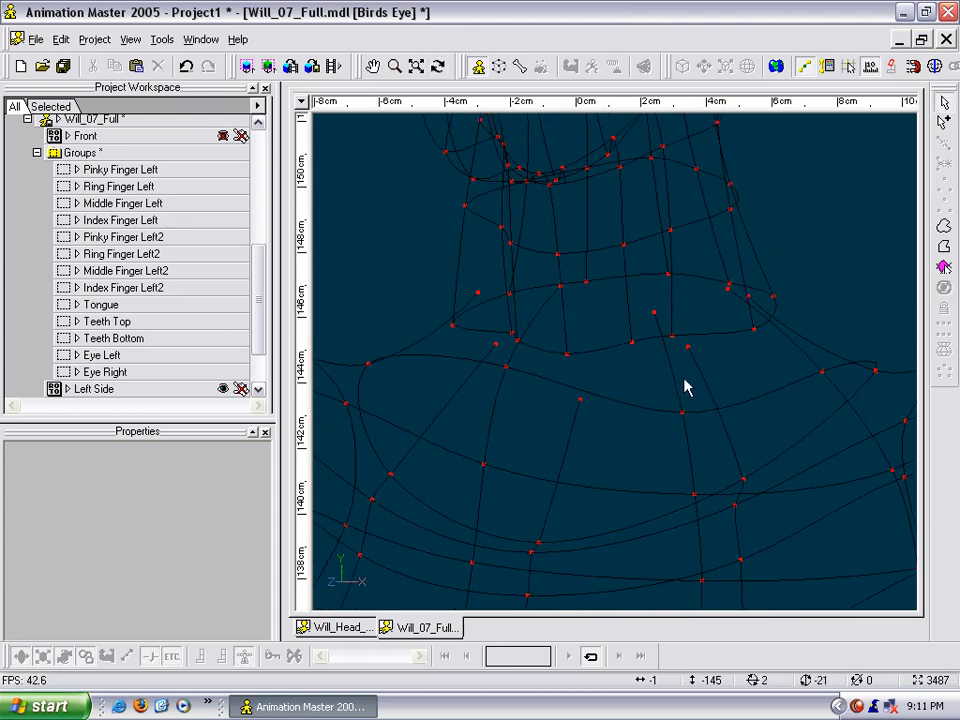
- Weld the body's loose spline end right of the front centre to the nearest point on the head's lower neck ring
left_click_drag(696, 314, 668, 383)
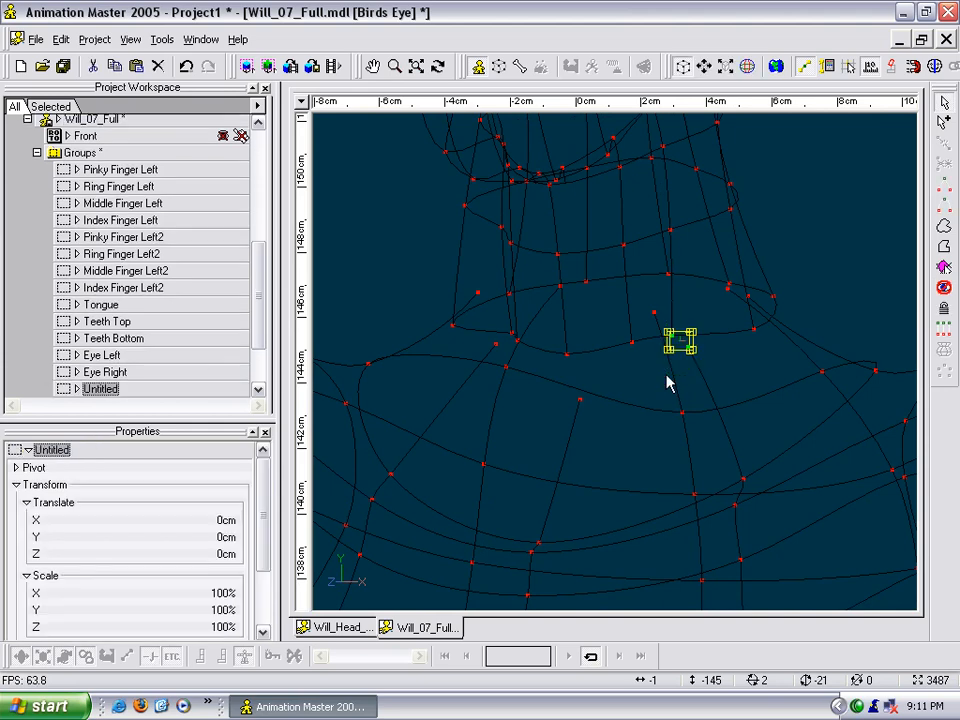
key("ctrl+a")
left_click(749, 377)
scroll(745, 382, "down", 4)
scroll(728, 384, "down", 4)
middle_click_drag(710, 380, 683, 400)
scroll(707, 380, "up", 7)
scroll(692, 385, "up", 4)
middle_click_drag(707, 343, 724, 222)
middle_click_drag(735, 402, 746, 313)
key("t")
left_click_drag(746, 313, 779, 318)
scroll(779, 318, "up", 3)
middle_click_drag(779, 318, 629, 346)
left_click_drag(614, 318, 610, 242)
- Weld the body's loose spline end left of the front centre to the matching point on the lower neck ring
left_click(794, 228)
left_click(774, 216)
left_click(448, 227)
left_click_drag(466, 215, 512, 253)
right_click(478, 210)
key("t")
left_click_drag(681, 268, 686, 268)
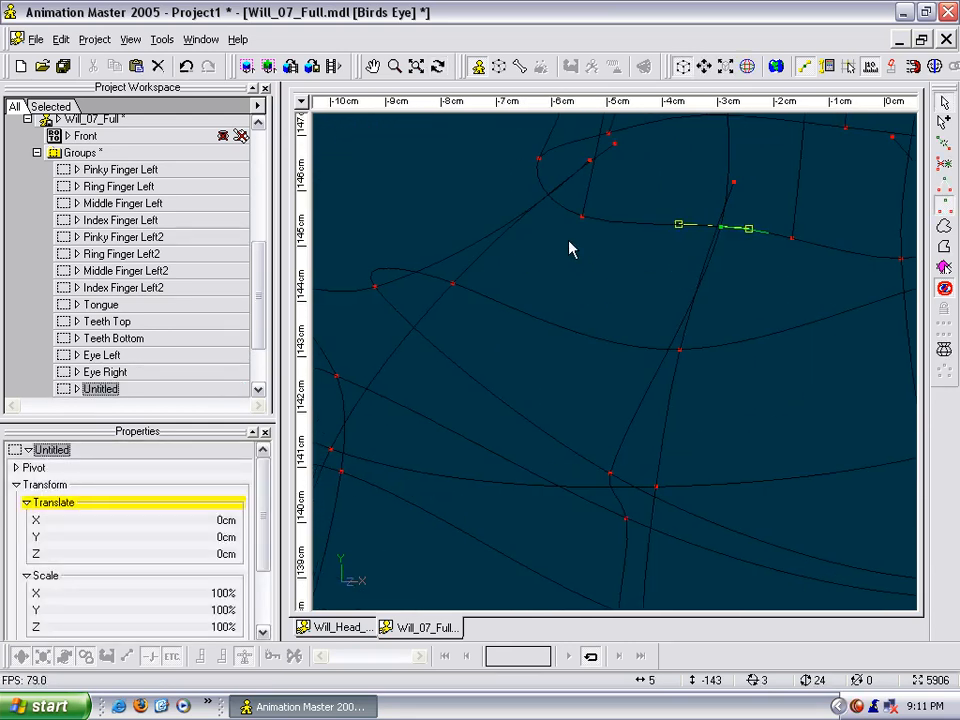
- Move the loose body spline end on the left side onto the neighbouring neck ring point and weld them
left_click(452, 283)
key("t")
left_click_drag(510, 288, 550, 302)
left_click_drag(680, 217, 704, 286)
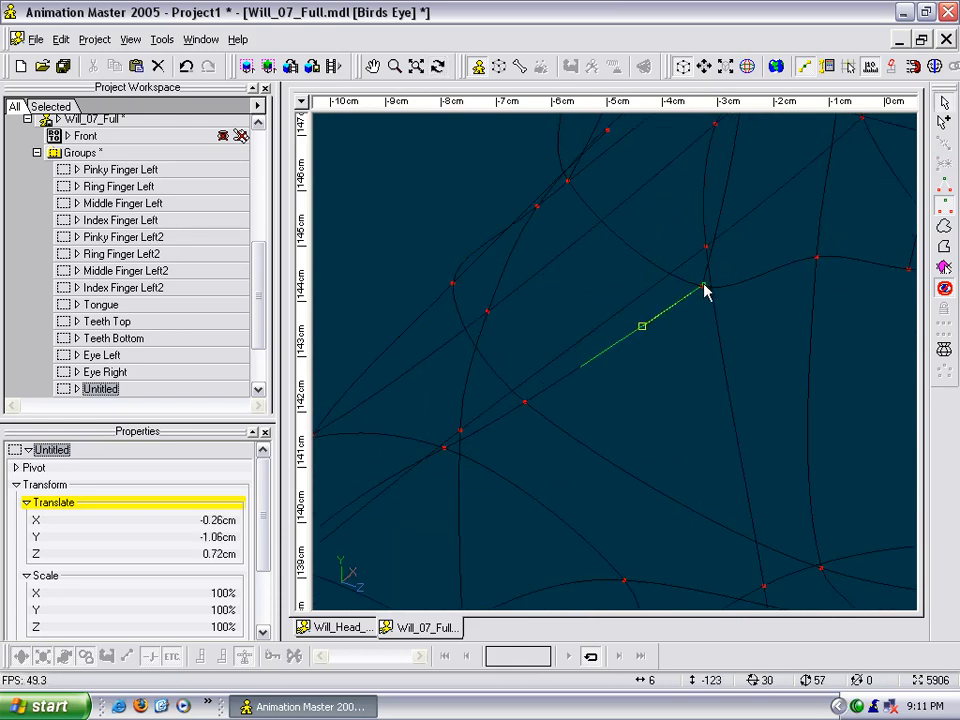
right_click(704, 286)
- Weld the next loose body spline end, towards the left rear, to the lower neck ring
key("m")
left_click_drag(716, 350, 785, 452)
key("t")
left_click_drag(655, 277, 700, 283)
left_click_drag(701, 335, 711, 387)
right_click(711, 387)
- Weld the loose body spline end at the back of the neck to the lower neck ring
left_click(657, 294)
key("t")
left_click_drag(650, 325, 681, 322)
key("t")
- Weld the remaining loose body spline ends on the right side of the neck to the lower neck ring
key("t")
left_click_drag(764, 308, 748, 311)
left_click_drag(660, 293, 531, 293)
right_click(636, 261)
left_click(634, 262)
key("t")
left_click_drag(440, 269, 666, 257)
right_click(361, 297)
key("m")
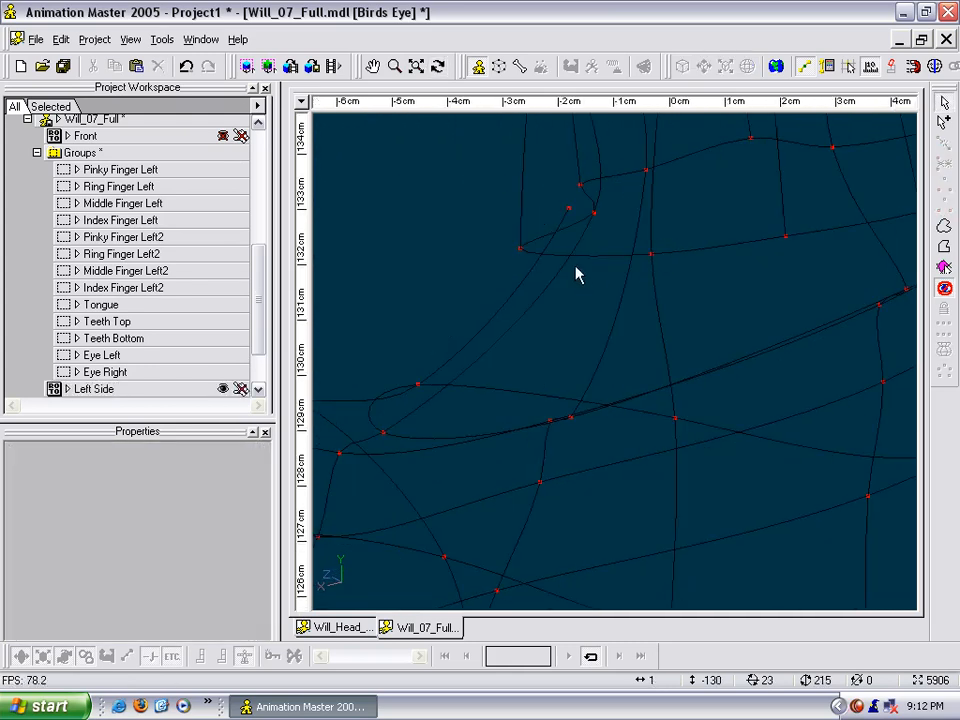
left_click_drag(571, 210, 659, 238)
right_click(521, 250)
left_click(521, 250)
- Insert a control point right of the centre line on each of the four upper chest rings
key("t")
scroll(609, 260, "down", 7)
key("t")
key("m")
scroll(625, 202, "up", 3)
left_click_drag(551, 311, 598, 231)
key("t")
scroll(630, 201, "down", 7)
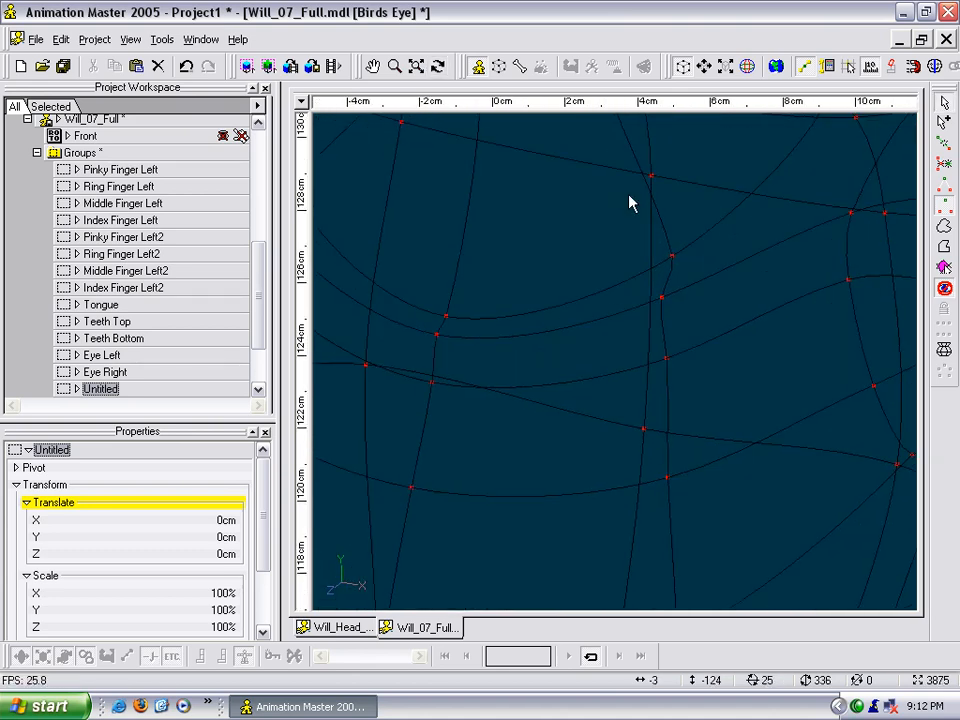
scroll(630, 201, "up", 4)
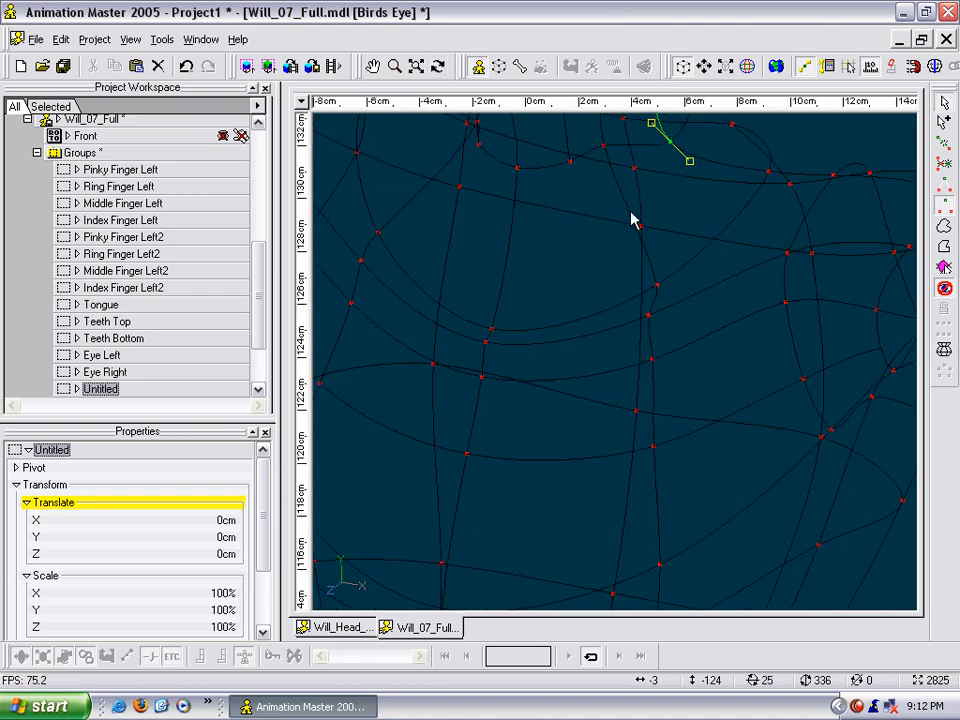
key("y")
left_click(584, 336)
key("y")
key("y")
left_click(568, 458)
- Insert matching control points left of the centre line on the same four chest rings
key("y")
middle_click_drag(451, 300, 494, 333)
left_click(463, 321)
key("y")
left_click(456, 337)
key("y")
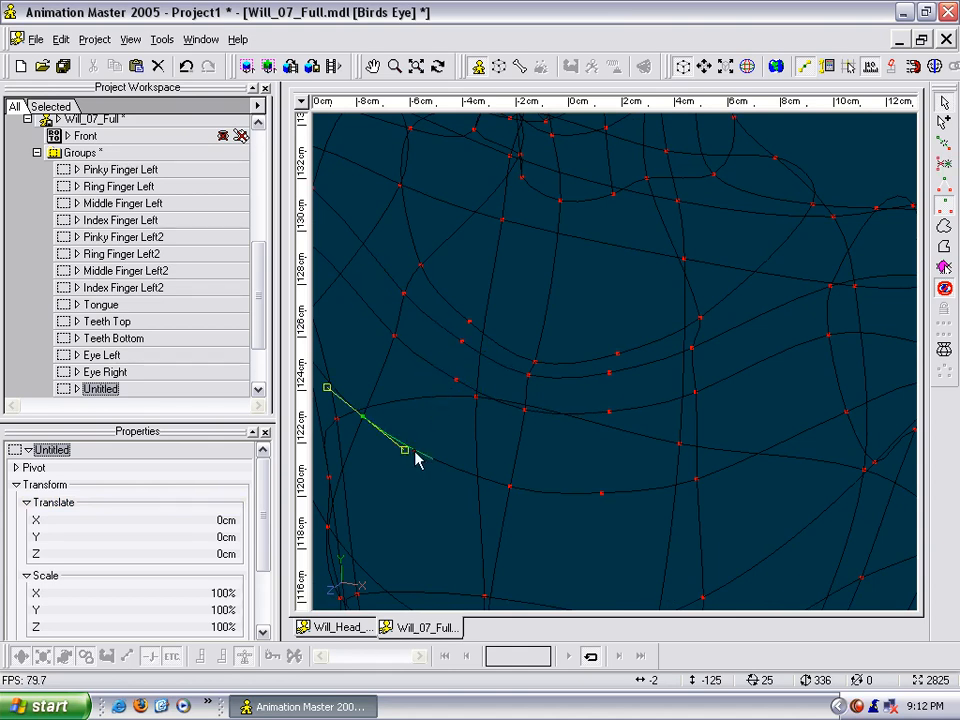
left_click(439, 429)
middle_click_drag(439, 429, 630, 197)
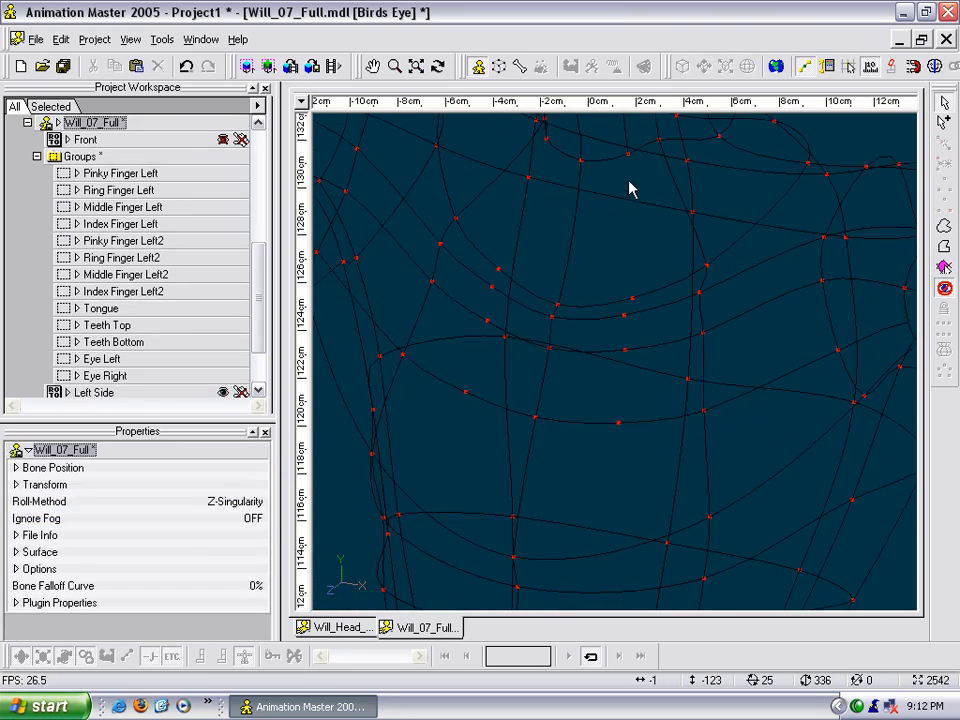
- Stitch a new spline down each side of the chest's centre line, from the neck through the inserted points to the fourth chest ring
key("a")
left_click_drag(632, 160, 632, 303)
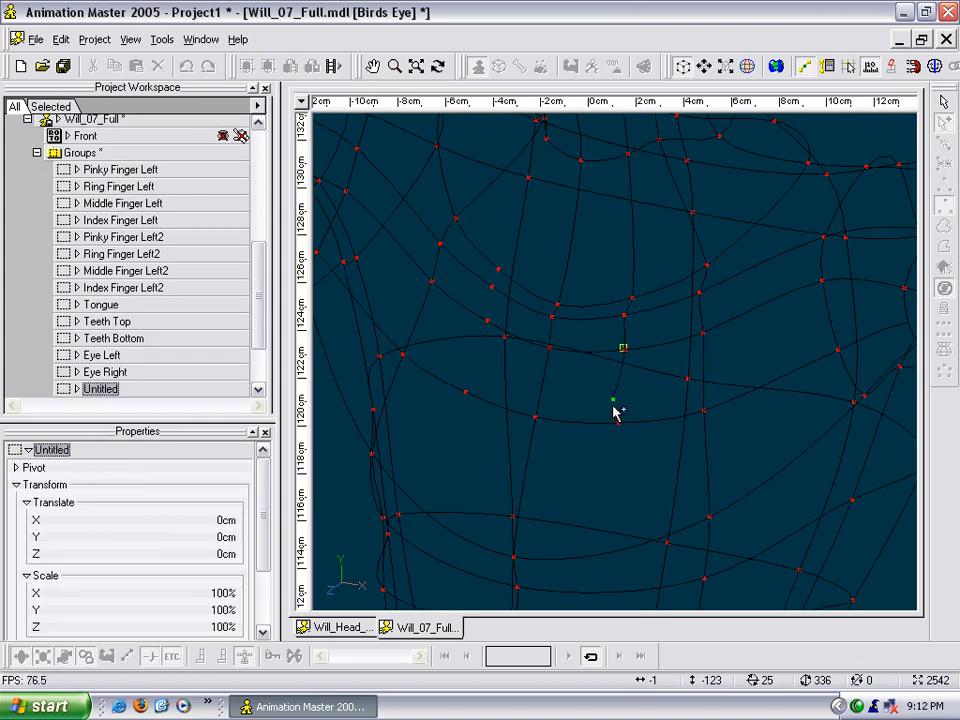
middle_click_drag(551, 225, 579, 214)
left_click(564, 202)
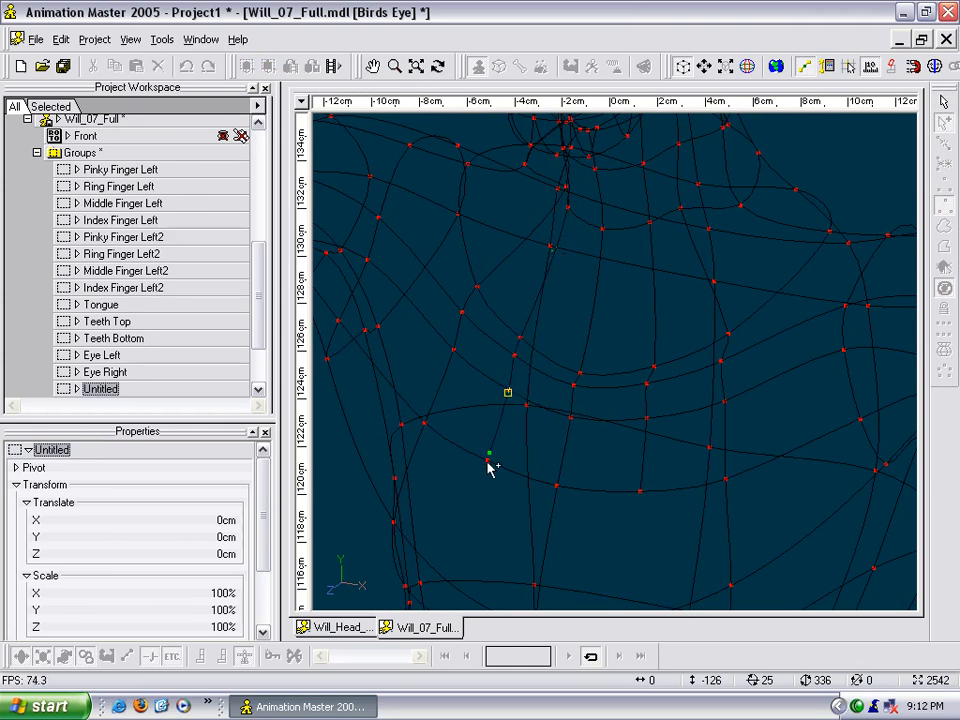
key("Escape")
- Insert control points right of the centre line on the next four torso rings below the chest
left_click_drag(566, 469, 594, 255)
middle_click_drag(594, 255, 576, 291)
key("t")
left_click_drag(579, 285, 565, 259)
key("Escape")
left_click(627, 309)
key("y")
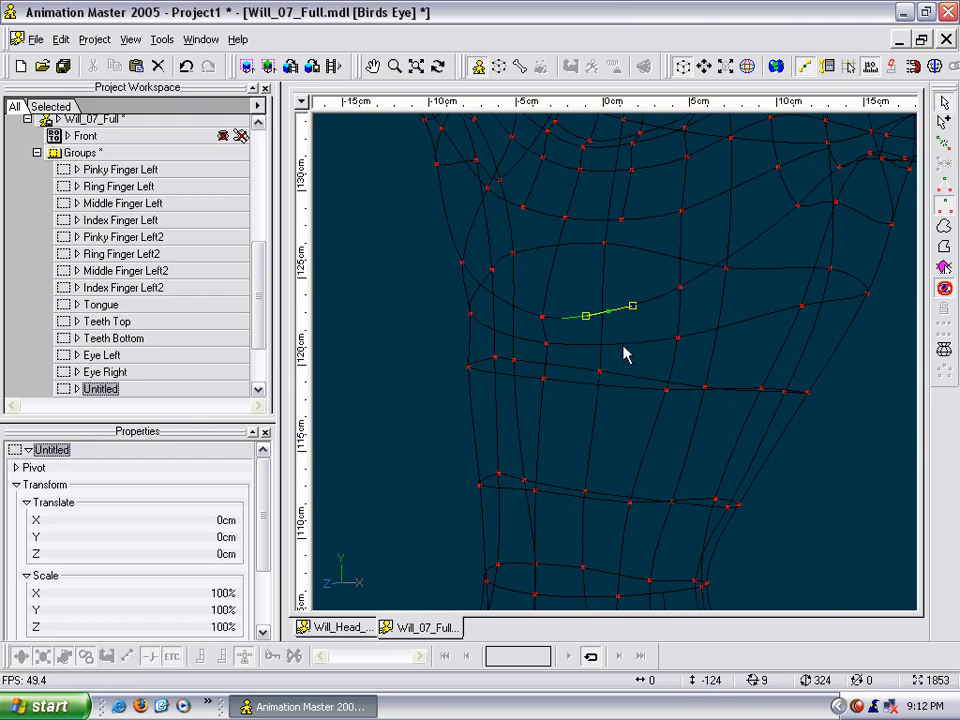
key("t")
mouse_move(622, 388)
left_mouse_down()
mouse_move(621, 403)
mouse_move(625, 395)
left_mouse_up()
key("Escape")
left_click(637, 453)
key("y")
key("y")
- Extend the right chest spline down through the new control points on the four lower torso rings
key("m")
left_click_drag(618, 485, 647, 450)
key("Escape")
key("m")
key("Escape")
key("a")
left_click(656, 205)
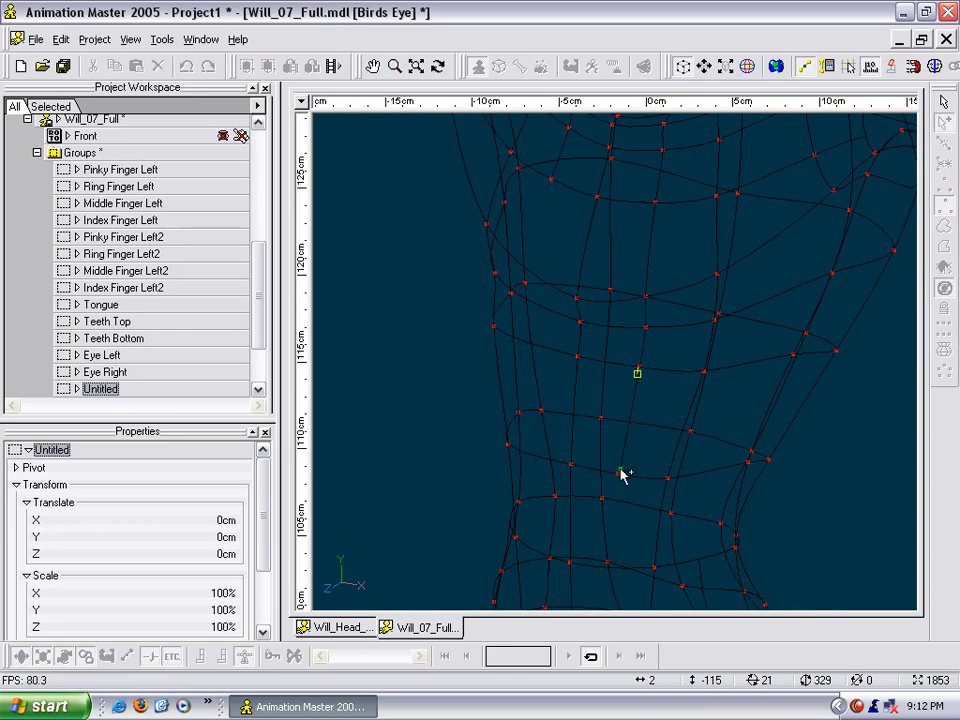
left_click_drag(645, 442, 636, 432)
- Insert control points left of the centre line on the next three torso rings below the chest
scroll(652, 401, "down", 3)
key("m")
left_click_drag(658, 343, 632, 381)
scroll(661, 399, "up", 1)
key("t")
key("Escape")
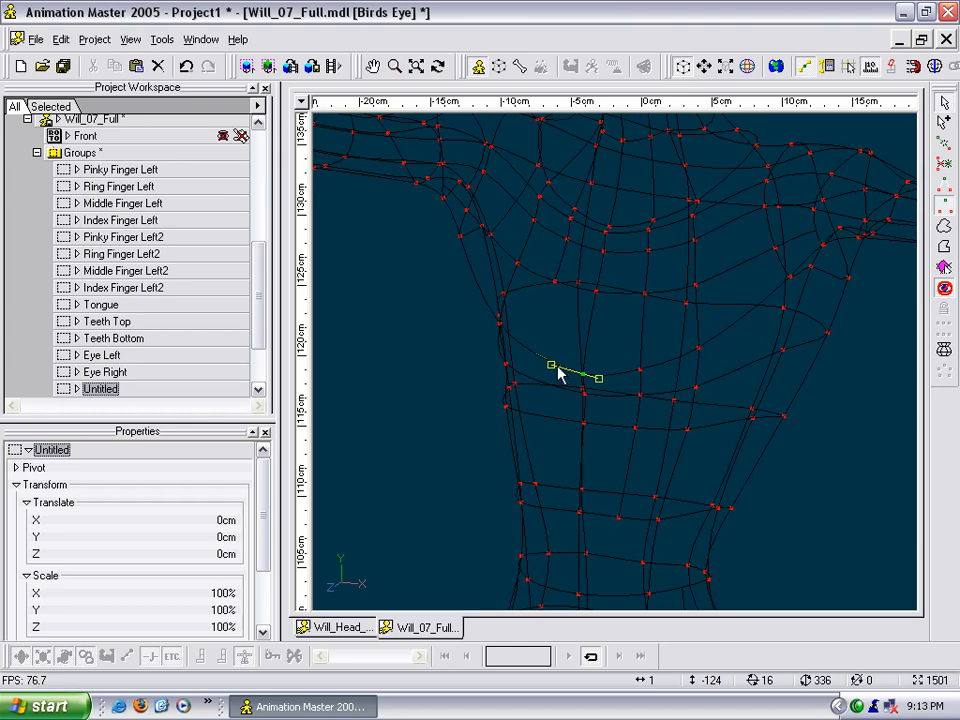
left_click(539, 381)
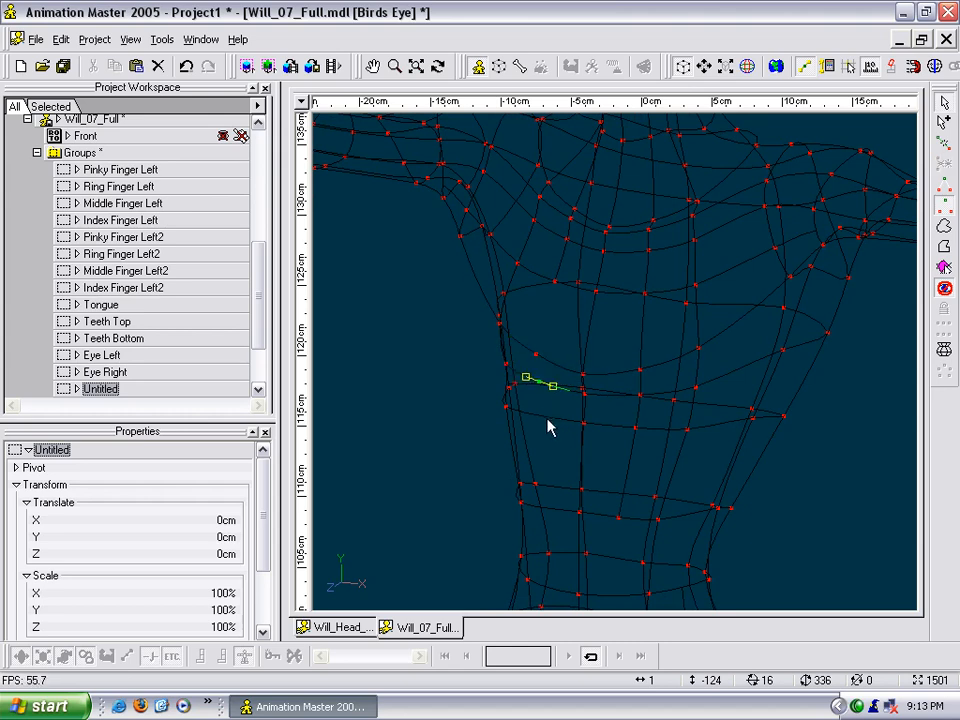
key("t")
left_click_drag(550, 425, 583, 429)
key("Escape")
key("t")
left_click_drag(542, 344, 544, 348)
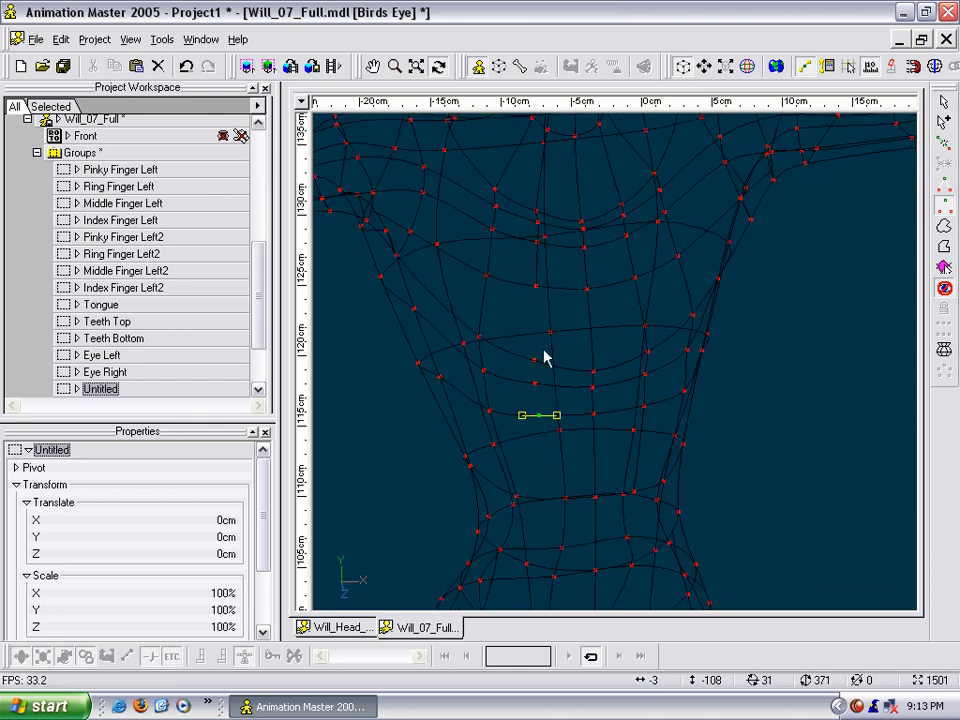
- Extend the left chest spline down through the three newly inserted torso ring points
key("Escape")
key("a")
left_click_drag(536, 286, 533, 351)
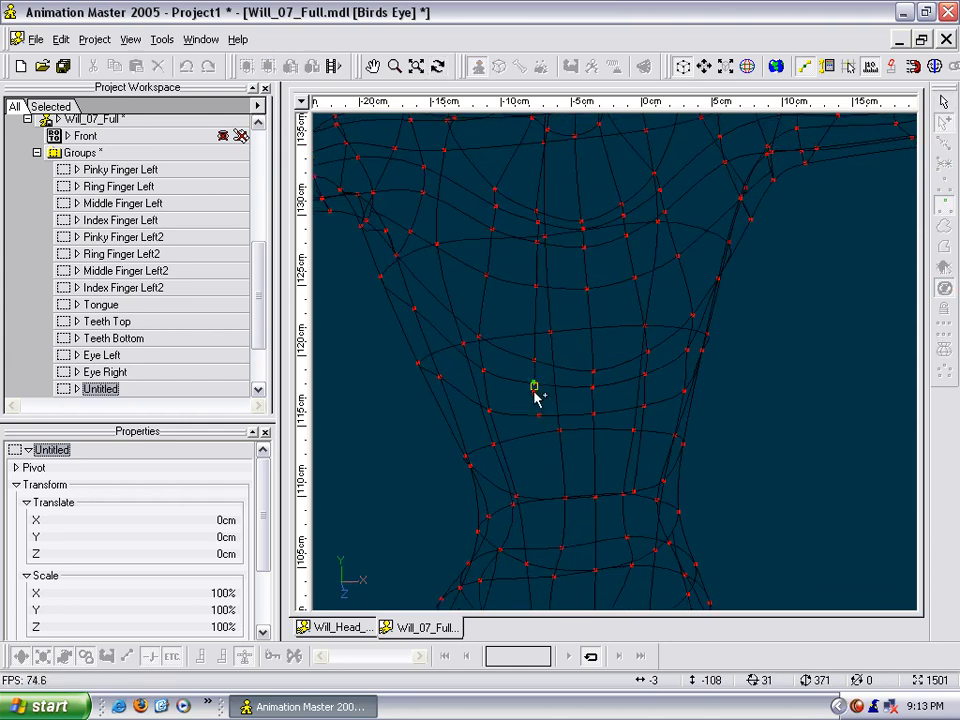
key("Escape")
- Insert a left control point on the next abdomen ring and extend the left spline down to it, level with the right spline
middle_click_drag(634, 457, 635, 359)
scroll(635, 359, "up", 4)
left_click(581, 290)
key("t")
left_click_drag(581, 290, 566, 280)
key("Escape")
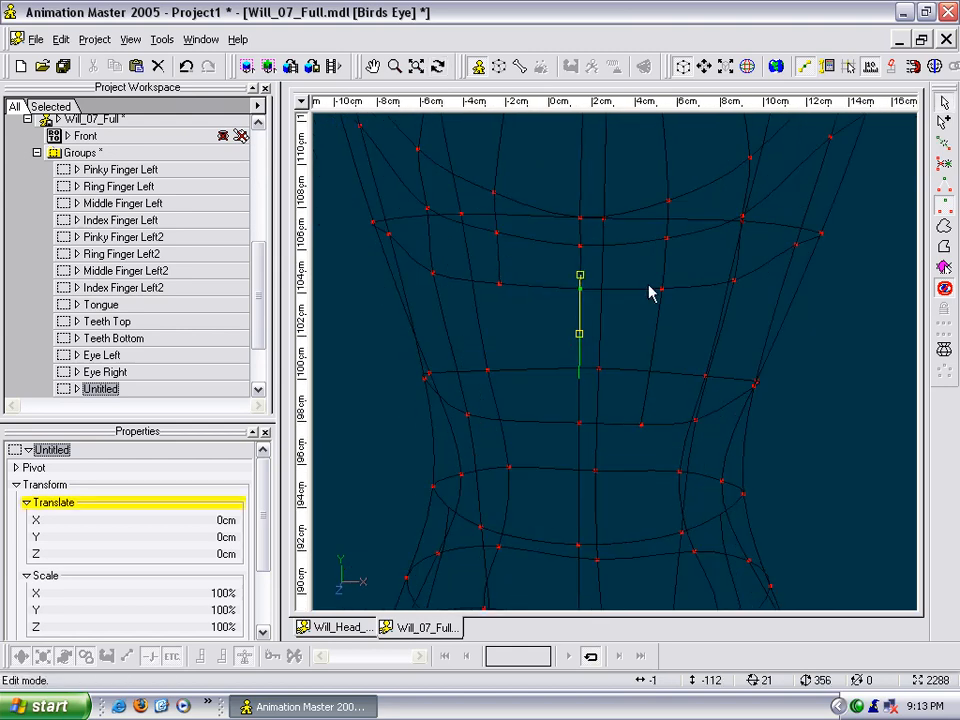
key("t")
left_click_drag(557, 381, 557, 377)
key("Escape")
key("a")
left_click(499, 287)
right_click(518, 428)
- Insert a control point on each side of the centre line on the next waist ring and extend both splines to it
key("m")
key("t")
left_click_drag(574, 465, 515, 290)
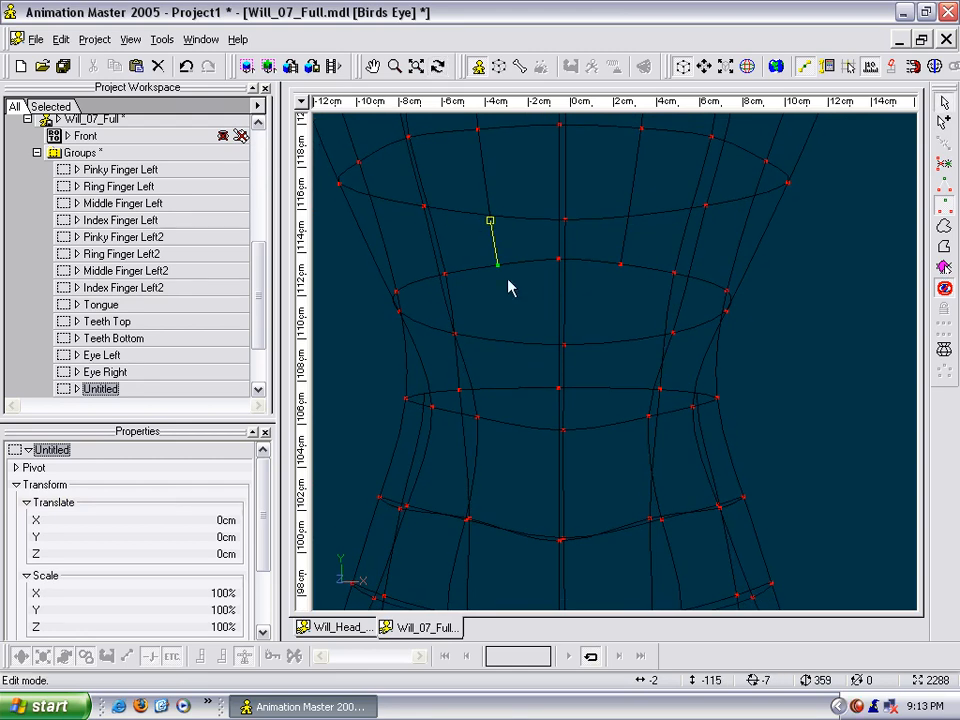
left_click(507, 388)
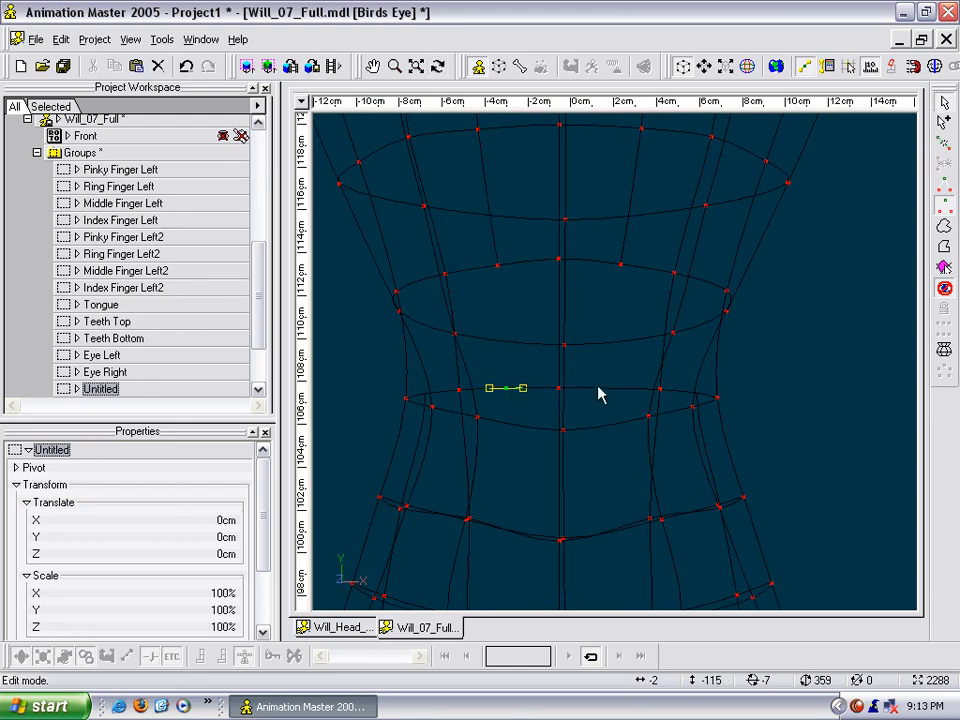
left_click(618, 264)
key("Escape")
key("a")
left_click(499, 265)
key("m")
left_click_drag(518, 405, 514, 228)
- Insert a control point on each side of the centre line on the front ring below the waist and extend both splines to it
key("t")
left_click_drag(515, 341, 517, 334)
key("Escape")
left_click(516, 362)
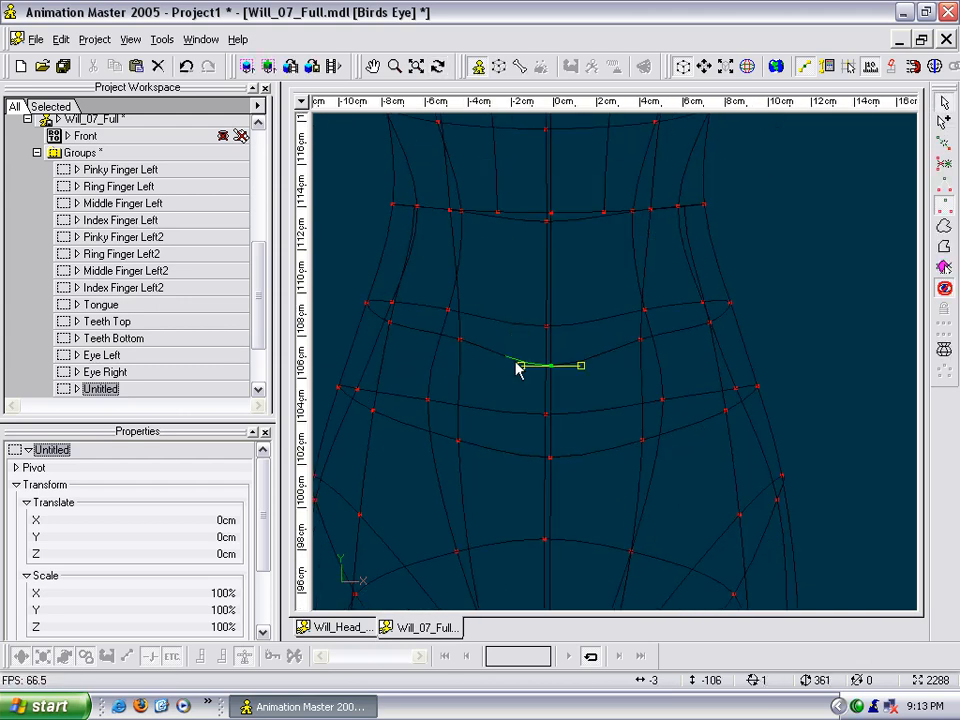
left_click(596, 356)
key("a")
left_click_drag(605, 213, 598, 307)
left_click_drag(497, 213, 504, 358)
- Add a control point on each side of the centre line on the next lower abdomen ring and continue both front splines to them
key("m")
left_click_drag(504, 448, 528, 474)
key("t")
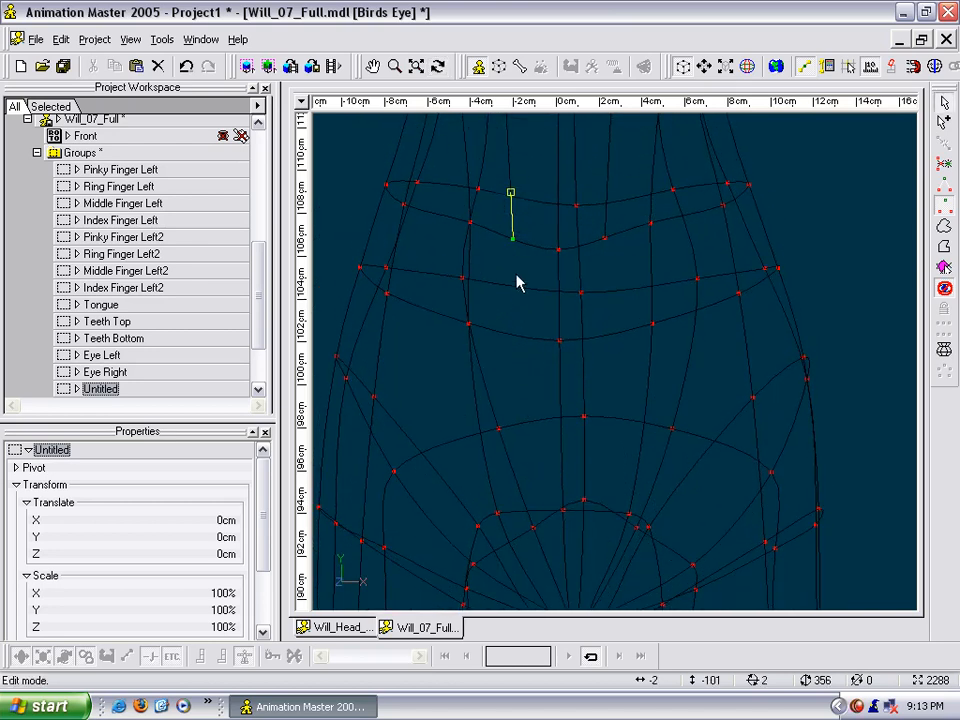
left_click(606, 334)
key("a")
left_click_drag(605, 238, 611, 320)
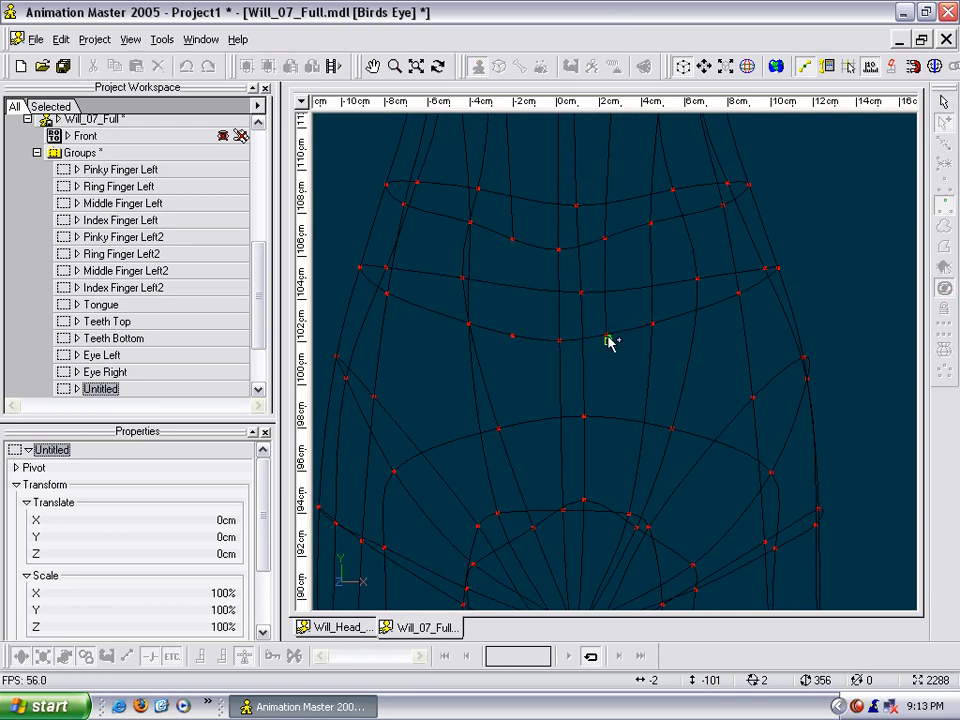
left_click(509, 241)
right_click(513, 342)
- Insert a control point on each side of the centre line on the pelvis ring above the crotch
key("m")
left_click_drag(527, 385, 510, 291)
key("t")
key("Escape")
left_click(517, 406)
left_click(524, 409)
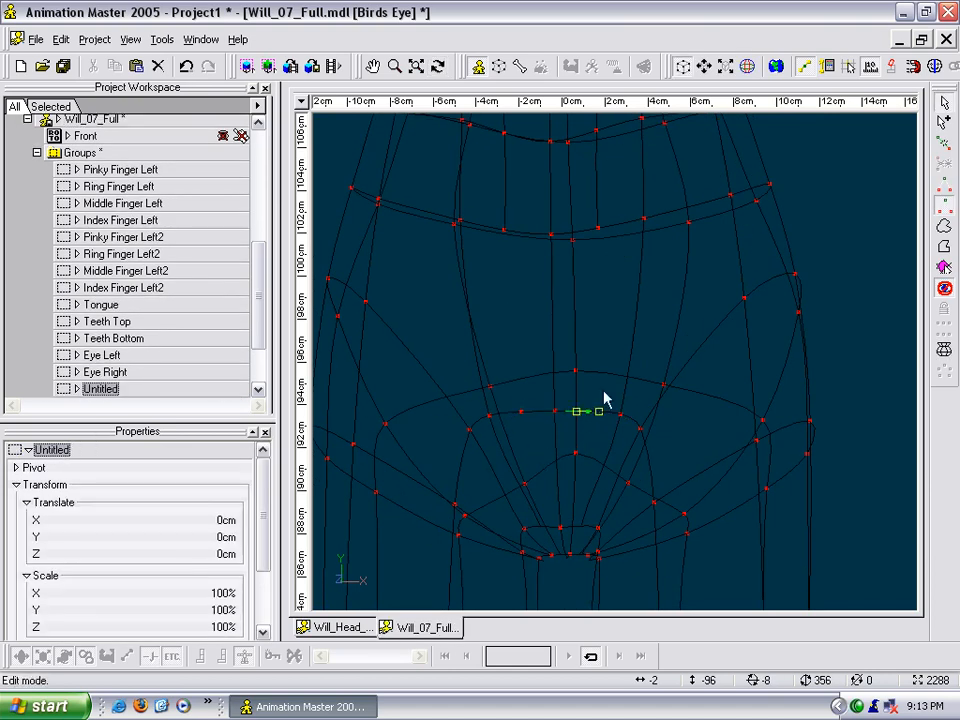
- Extend the right and left front splines down to the inserted pelvis ring points
key("a")
left_click_drag(599, 227, 607, 300)
left_click_drag(589, 413, 588, 412)
right_click(588, 412)
key("a")
left_click_drag(502, 229, 542, 377)
right_click(521, 412)
- Remove the extra control points on the pelvis ring and finish both front splines as hooks there
key("m")
key("t")
left_click(535, 374)
left_click(534, 370)
left_click(535, 380)
left_click(600, 366)
key("Delete")
left_click(589, 367)
right_click(589, 367)
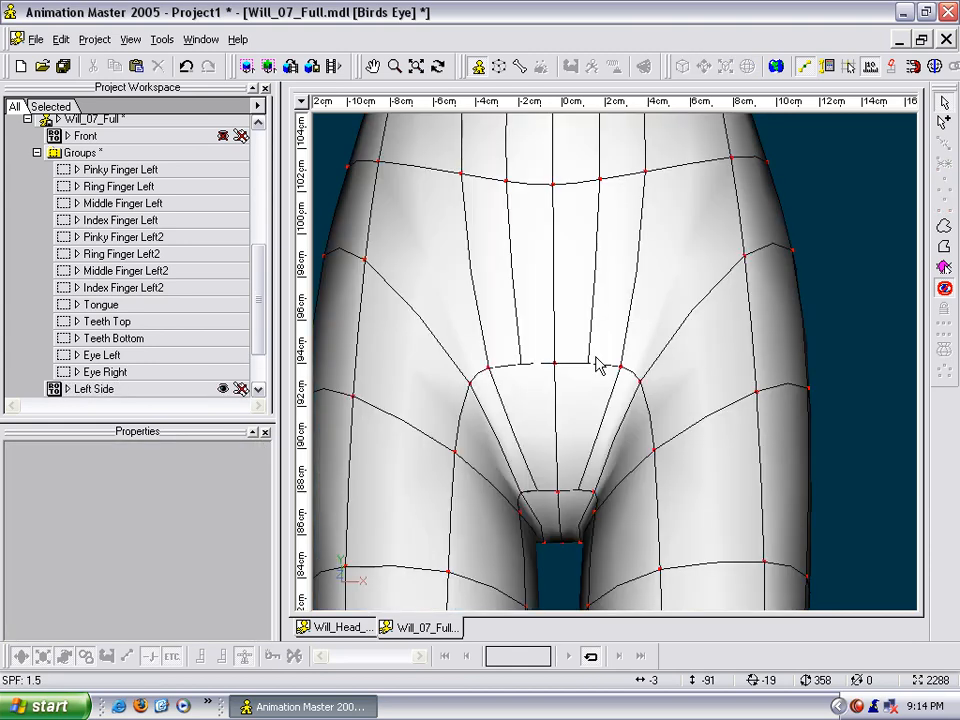
- Examine the shaded torso surface along the new splines on the front, then view the back of the body
middle_click_drag(602, 377, 604, 597)
scroll(594, 414, "down", 3)
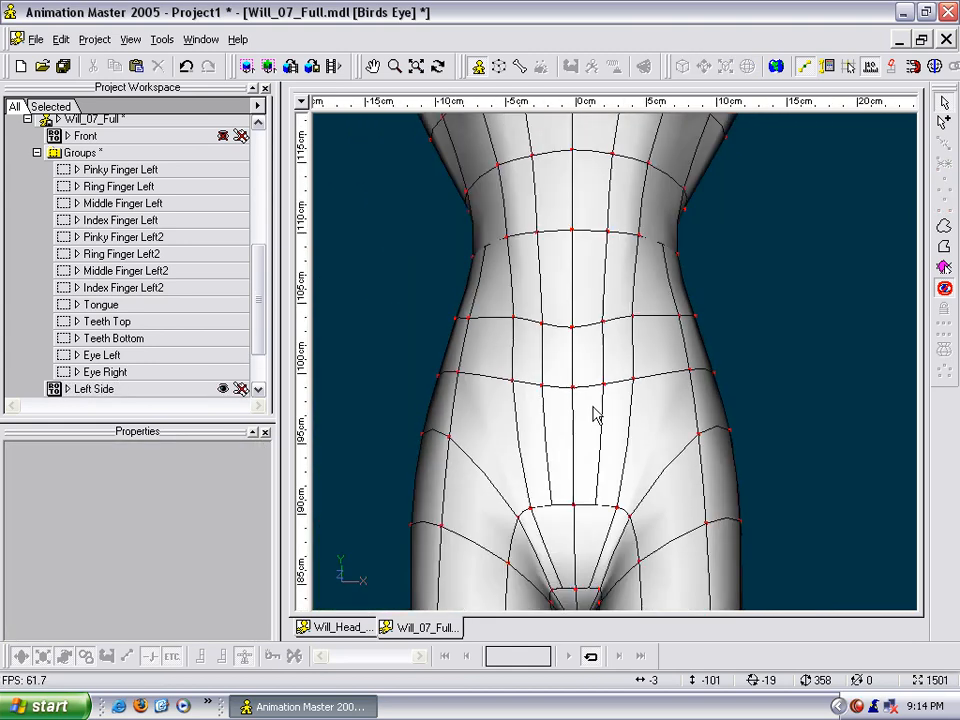
middle_click_drag(625, 290, 625, 449)
key("t")
left_click_drag(606, 366, 575, 420)
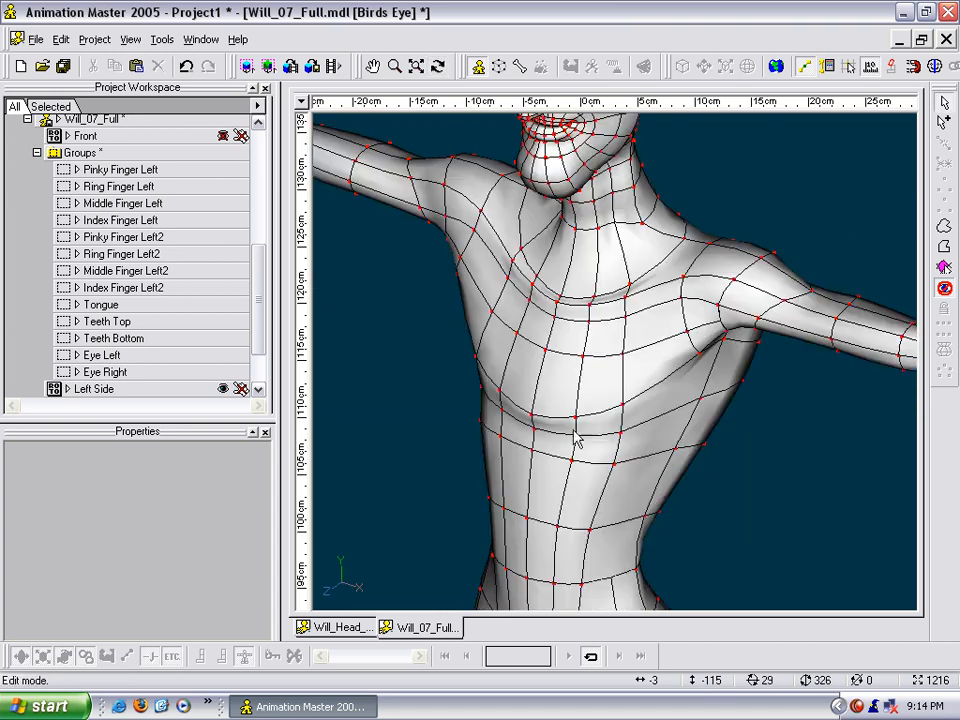
middle_click_drag(572, 450, 627, 500)
middle_click_drag(622, 308, 598, 444)
scroll(598, 444, "up", 2)
left_click(607, 474)
key("t")
left_click_drag(609, 488, 677, 278)
middle_click_drag(658, 375, 653, 175)
key("t")
scroll(639, 333, "down", 2)
left_click_drag(633, 344, 625, 317)
scroll(639, 334, "down", 1)
key("t")
scroll(625, 317, "down", 1)
scroll(625, 317, "down", 1)
middle_click_drag(626, 323, 631, 422)
scroll(632, 272, "up", 4)
- Insert control points on each side of the centre line on the top three back rings below the neck
left_click(616, 208)
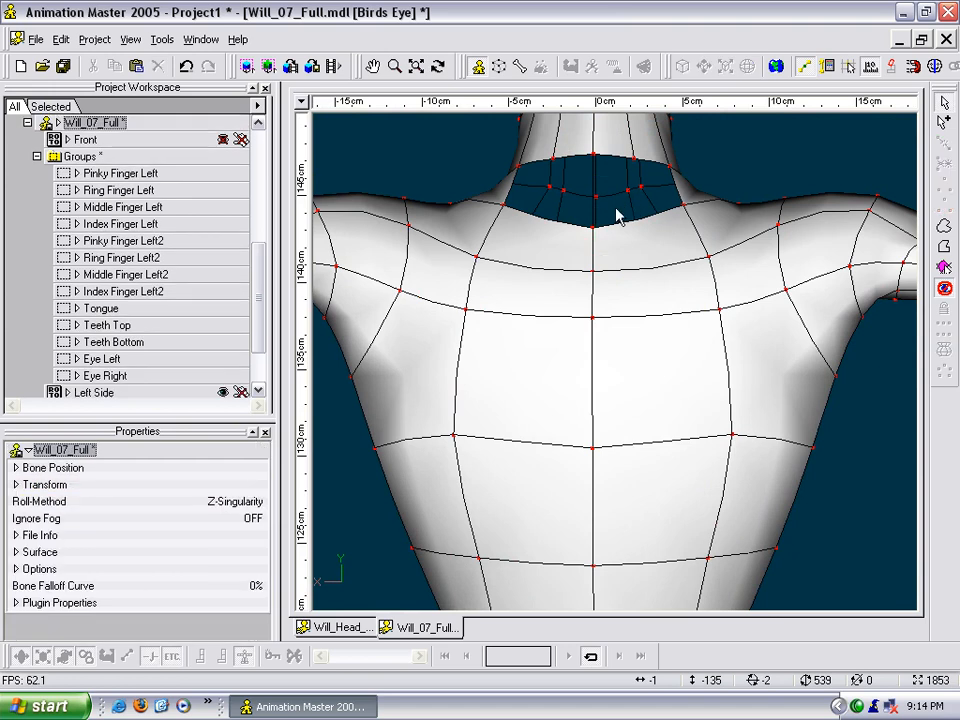
left_click(626, 232)
key("7")
key("t")
mouse_move(621, 234)
left_mouse_down()
mouse_move(611, 253)
mouse_move(618, 245)
mouse_move(589, 246)
mouse_move(565, 290)
mouse_move(604, 274)
mouse_move(565, 270)
mouse_move(620, 292)
mouse_move(617, 326)
left_mouse_up()
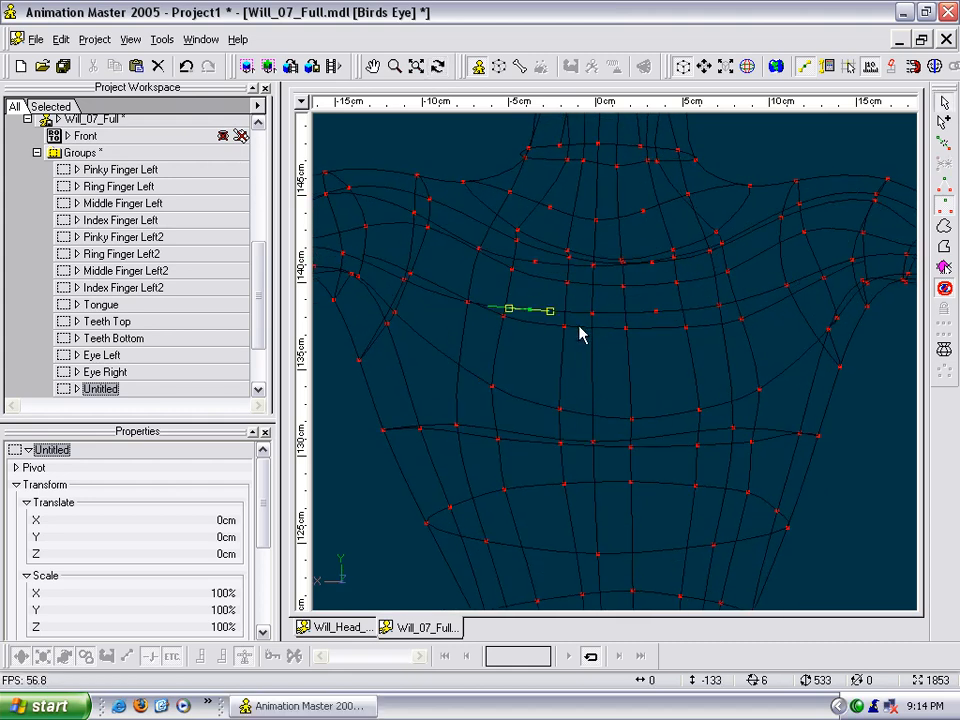
- Insert a control point on each side of the centre line on the fourth back ring, across the shoulder blades
left_click(620, 442)
key("t")
left_click_drag(619, 441, 622, 433)
left_click(573, 441)
key("t")
left_click_drag(621, 396, 610, 428)
- Extend the left neck spline, as seen from behind, down the back through the four inserted ring points
key("shift+a")
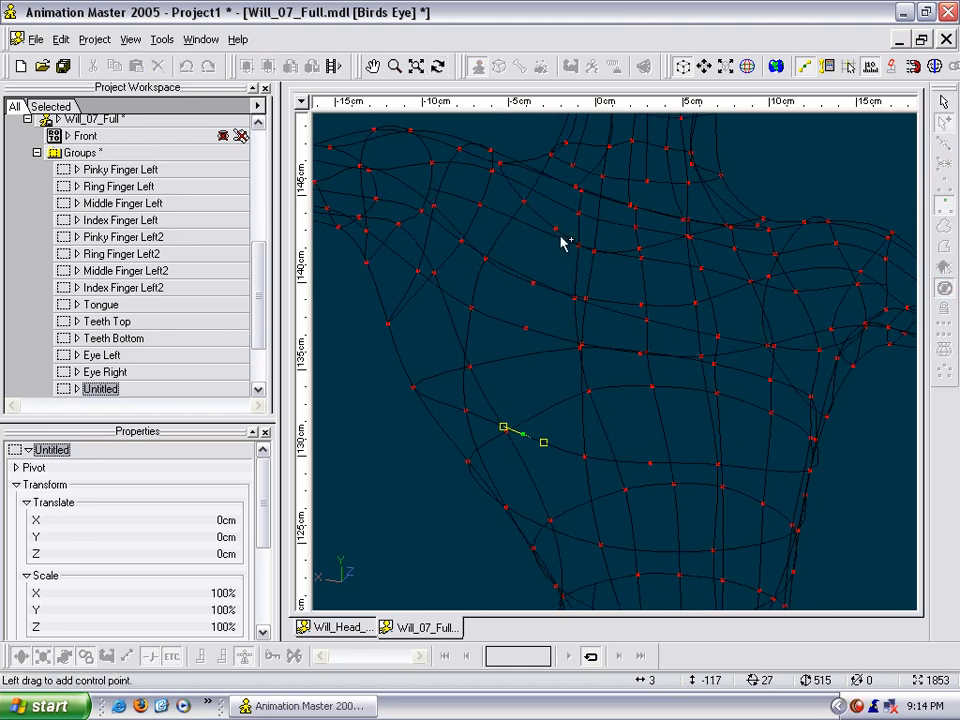
right_click(524, 434)
key("a")
left_click(570, 164)
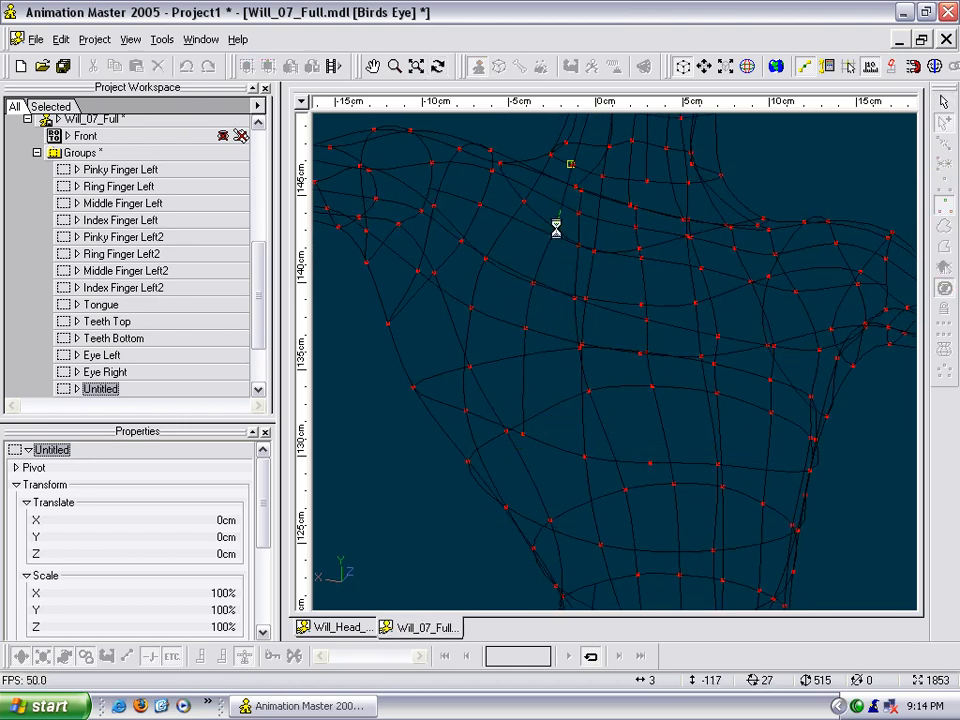
right_click(556, 228)
- Extend the matching right neck spline down the back through the inserted ring points
left_click(638, 250)
key("t")
left_click_drag(638, 250, 674, 274)
key("a")
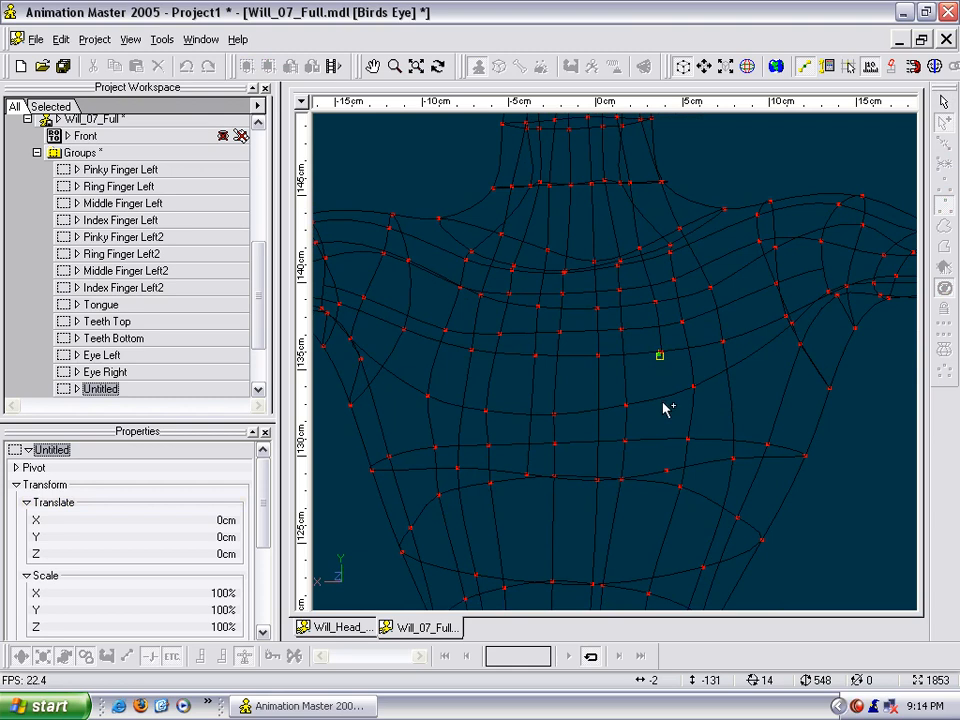
- Insert a control point on each side of the centre line on the next two back rings above the waist
key("t")
left_click_drag(668, 460, 645, 341)
key("m")
key("t")
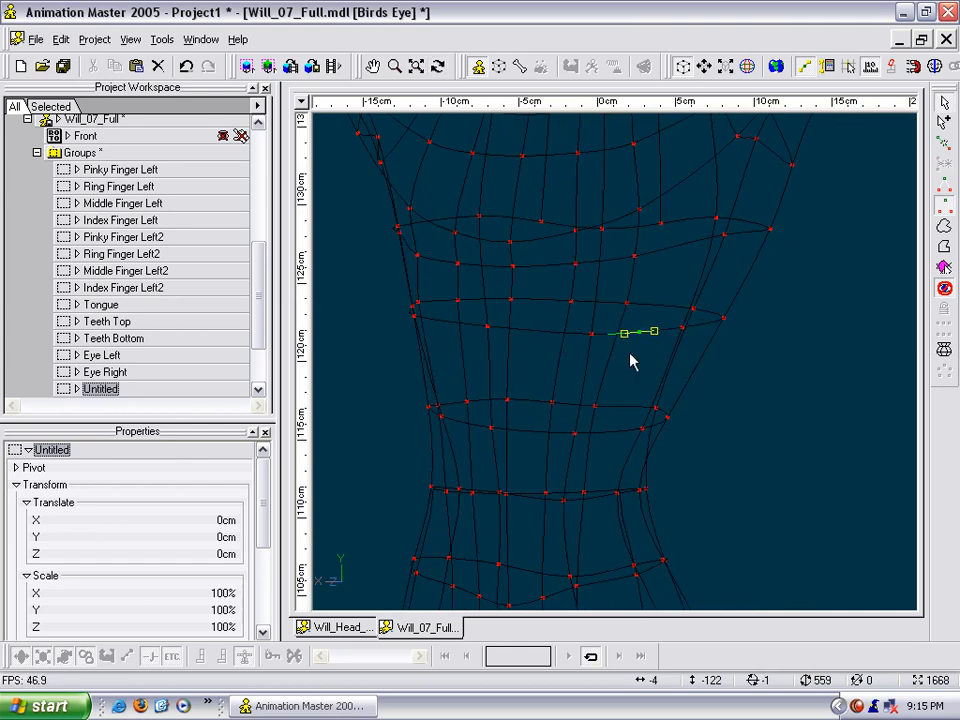
left_click_drag(615, 417, 581, 360)
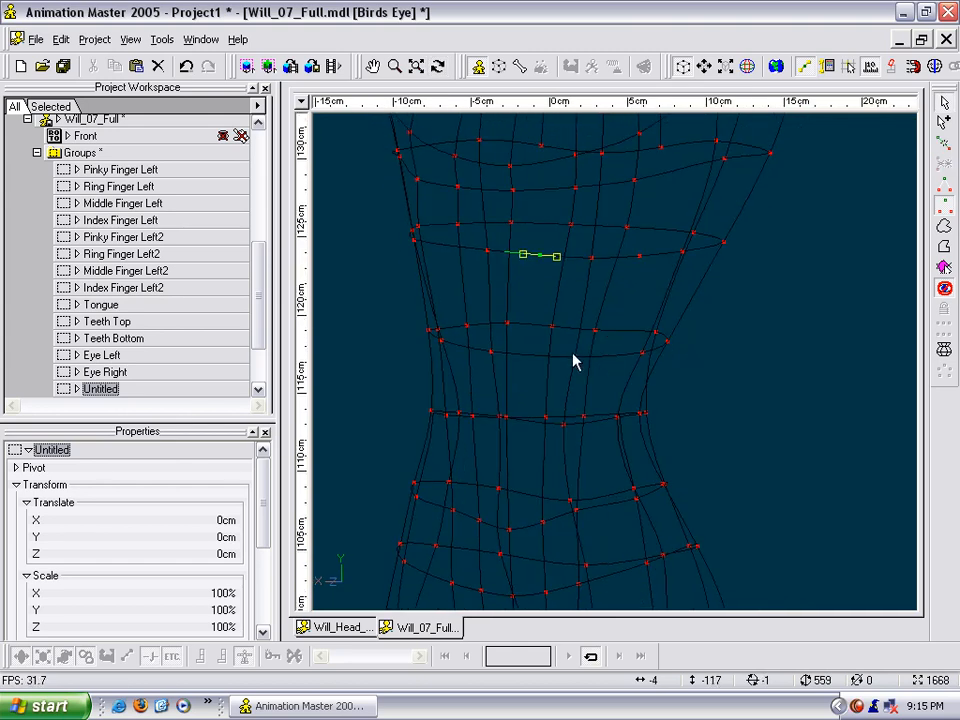
key("m")
left_click_drag(613, 376, 585, 361)
key("t")
key("m")
left_click_drag(623, 240, 611, 242)
- Extend both back splines down through the newly inserted points on the two rings above the waist
key("a")
left_click_drag(608, 194, 619, 343)
key("t")
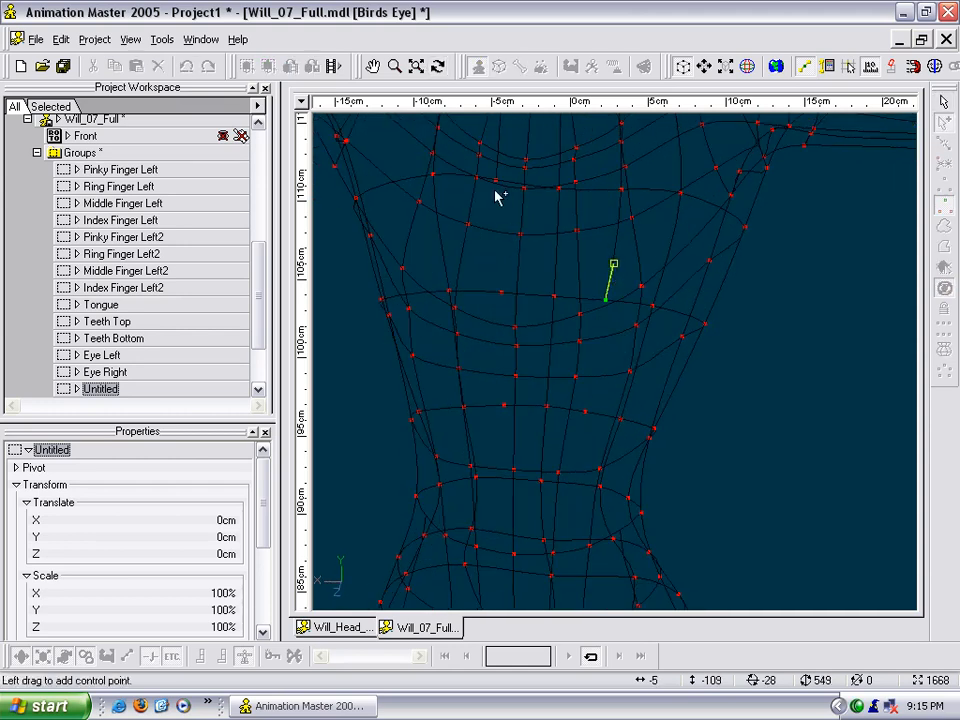
left_click_drag(498, 181, 504, 294)
key("t")
left_click_drag(561, 353, 510, 254)
key("a")
left_click_drag(516, 327, 520, 367)
left_click_drag(613, 258, 597, 450)
- Extend both back splines down toward the waist ring, ending the left one as a hook on it
key("t")
key("Escape")
left_click(599, 422)
key("a")
left_click_drag(600, 366, 602, 386)
key("Escape")
key("a")
left_click_drag(516, 365, 528, 420)
key("Escape")
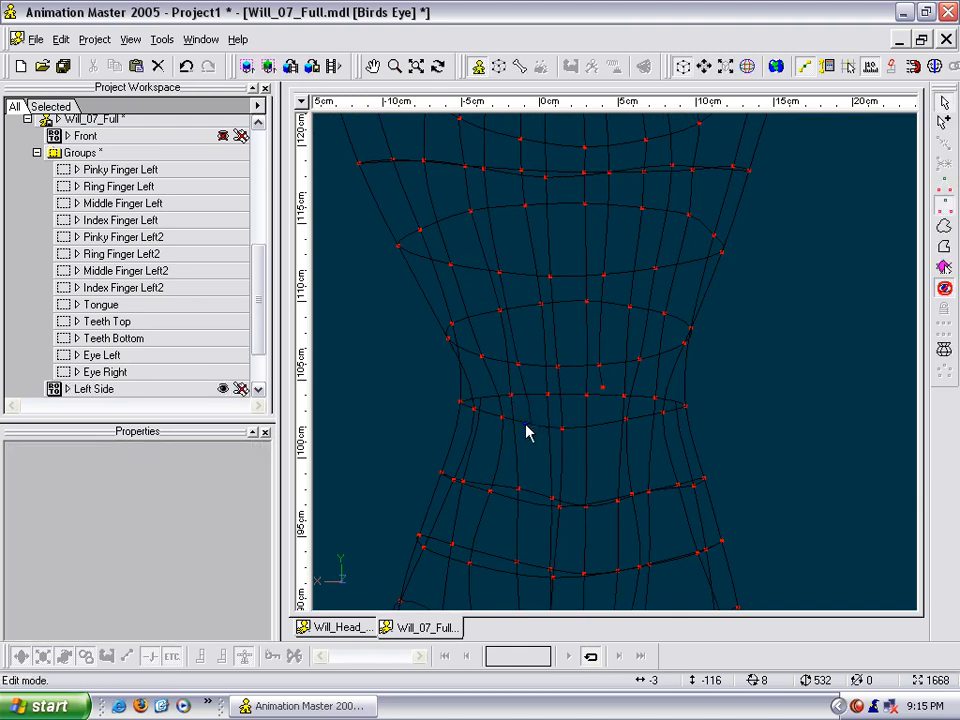
- Delete the stray end point of the right back spline and re-extend the spline to the waist ring as a hook
left_click_drag(603, 393, 598, 421)
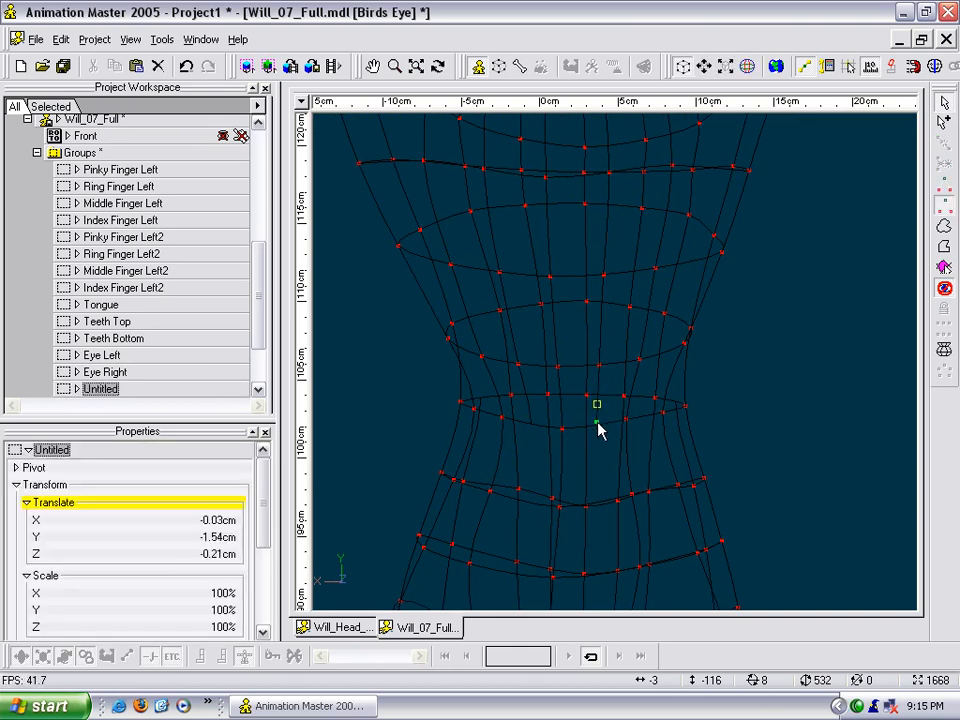
key("Delete")
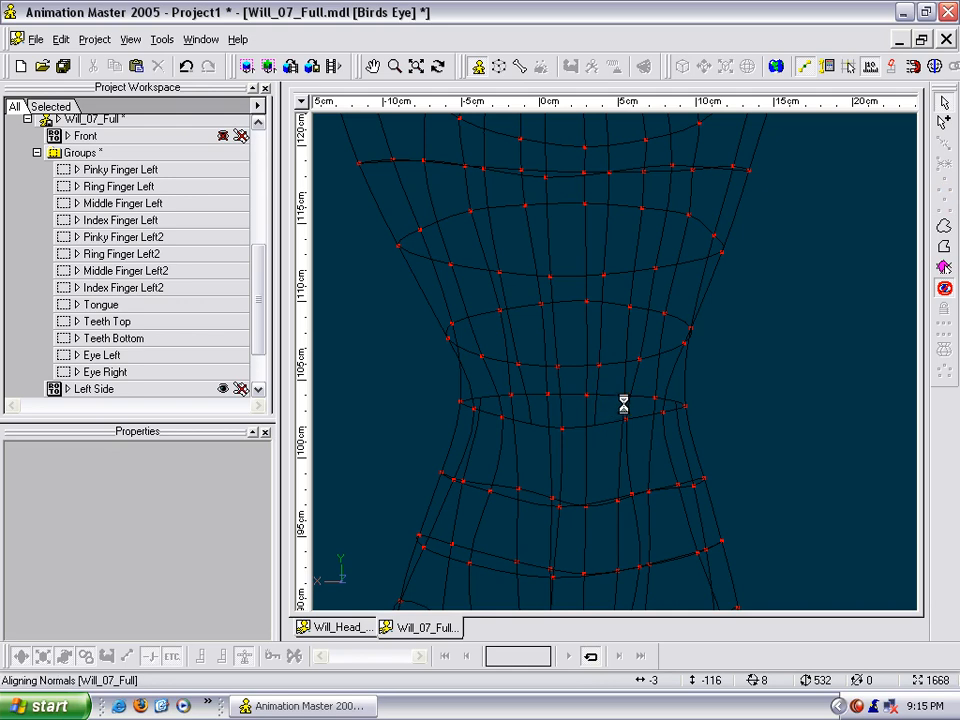
left_click(600, 366)
- Examine the shaded body around the new back splines and return to the front of the head and neck
key("t")
left_click_drag(615, 425, 658, 610)
scroll(648, 406, "down", 9)
key("t")
key("m")
key("t")
scroll(738, 449, "up", 6)
key("m")
scroll(648, 439, "up", 5)
left_click_drag(647, 439, 675, 512)
key("t")
left_click_drag(675, 512, 681, 503)
- With mirror mode on, move the side control points of the three neck rings inward to narrow the neck in front view
scroll(680, 506, "down", 5)
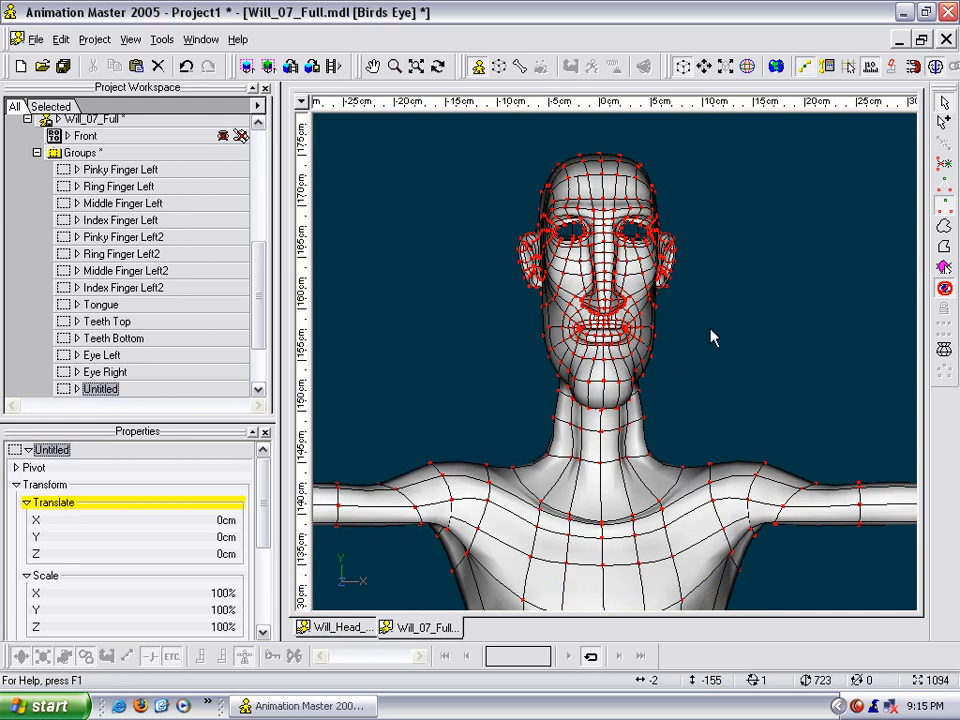
scroll(707, 285, "up", 5)
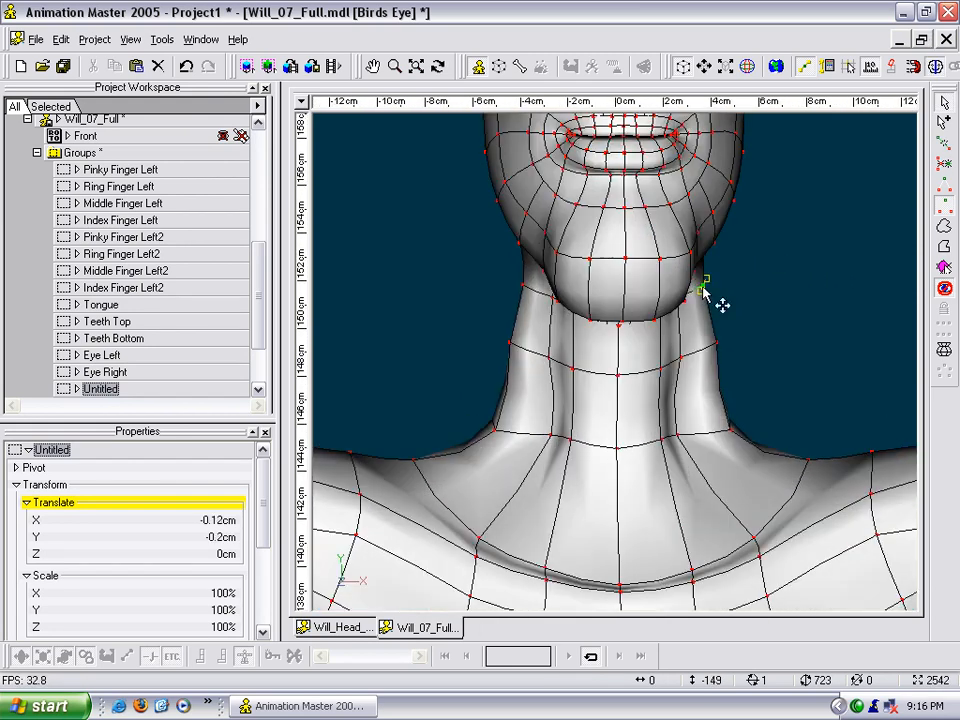
left_click_drag(716, 350, 700, 367)
mouse_move(703, 290)
left_mouse_down()
mouse_move(696, 300)
mouse_move(700, 293)
left_mouse_up()
left_click_drag(730, 435, 705, 443)
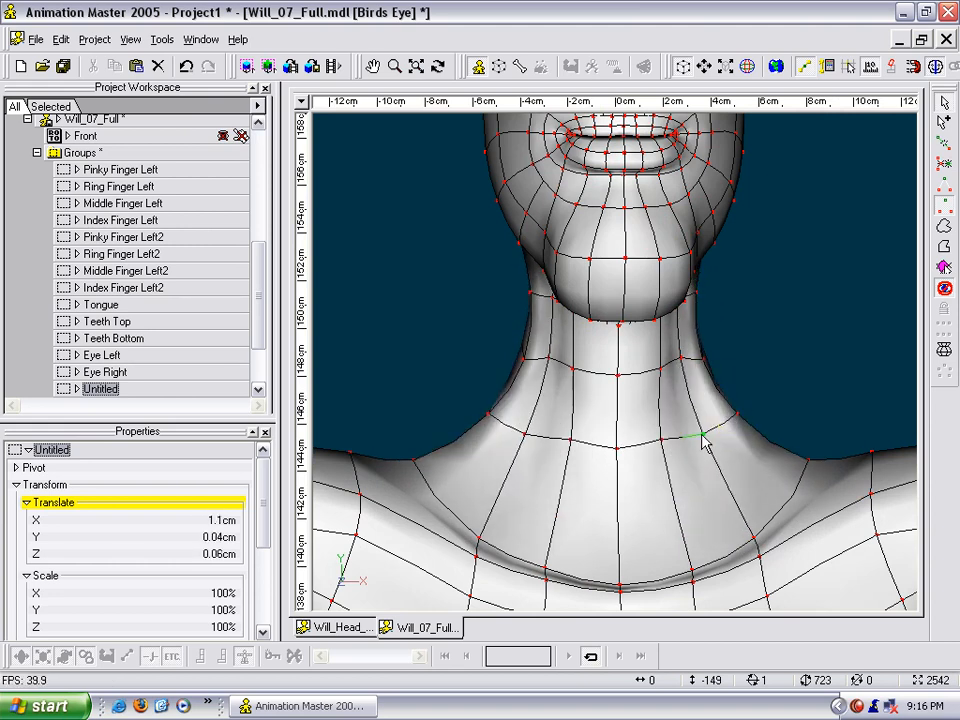
middle_click_drag(681, 459, 677, 450)
left_click_drag(686, 439, 690, 444)
- Adjust the side neck control points below the jaw in a three-quarter view to smooth the neck surface
left_click(711, 381)
left_click_drag(711, 381, 735, 375)
left_click(716, 322)
left_click_drag(716, 322, 727, 318)
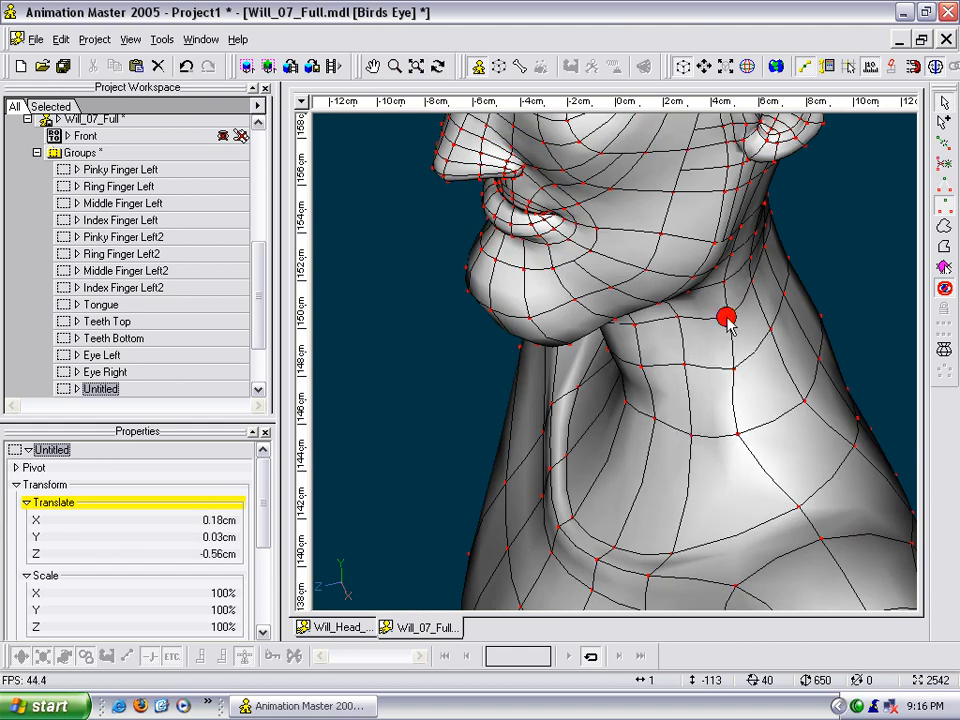
- Reposition the rear neck control points on the upper neck rings in side view to even out the spline spacing
middle_click_drag(724, 321, 579, 306)
middle_click_drag(837, 272, 682, 262)
middle_click_drag(681, 238, 673, 145)
mouse_move(650, 250)
middle_mouse_down()
mouse_move(645, 286)
mouse_move(690, 289)
mouse_move(639, 253)
middle_mouse_up()
left_click_drag(661, 232, 687, 244)
mouse_move(655, 303)
left_mouse_down()
mouse_move(651, 315)
mouse_move(609, 321)
mouse_move(651, 309)
left_mouse_up()
left_click(652, 311)
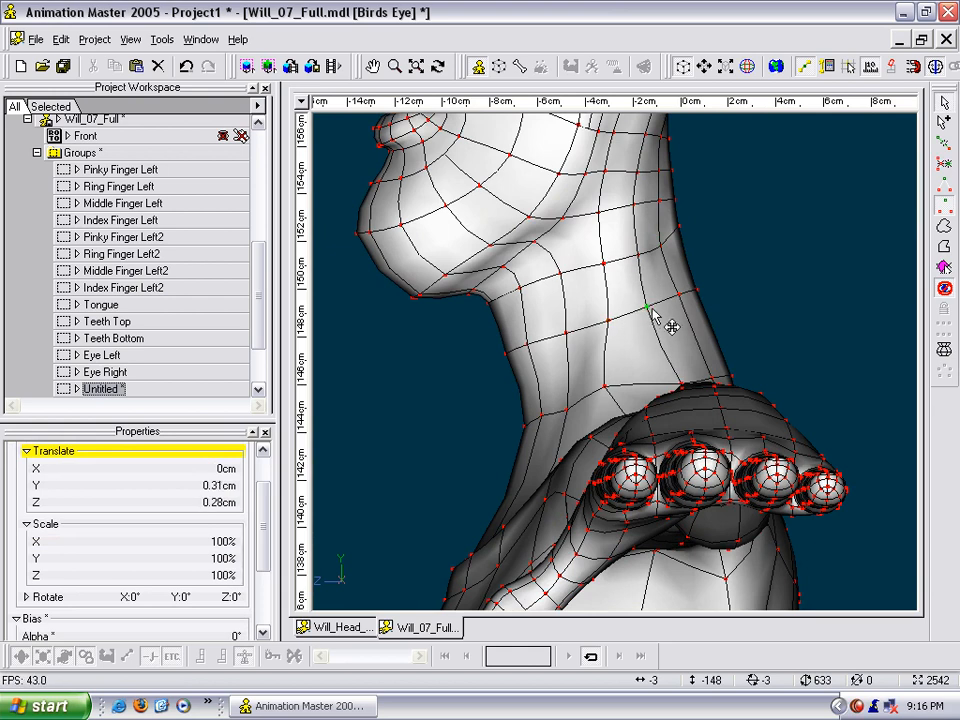
left_click(634, 250)
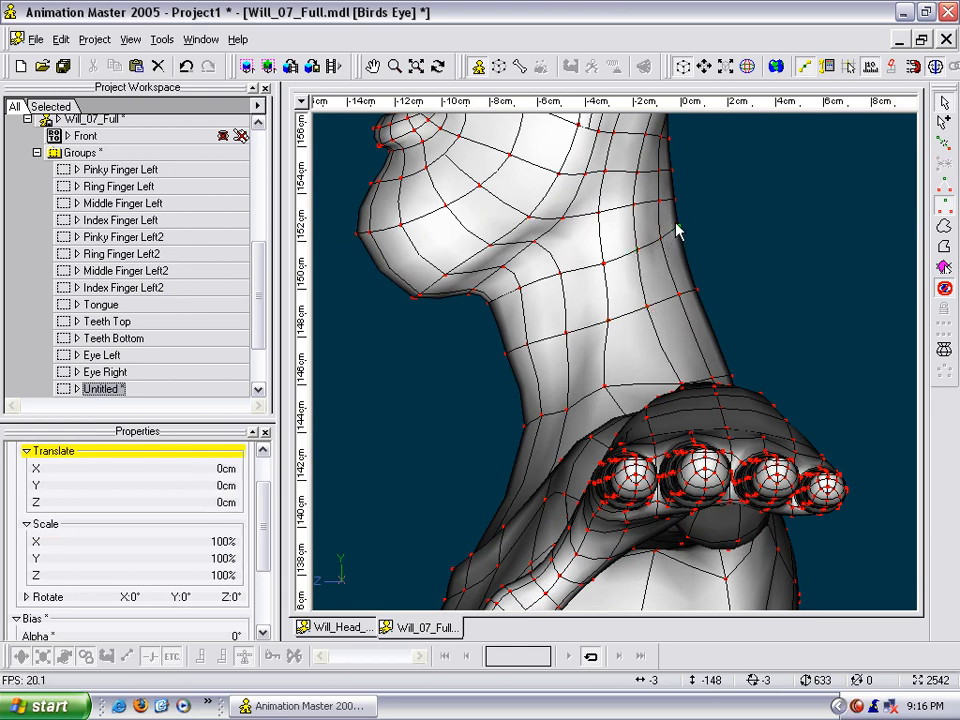
- Examine the shaded neck and its transition into the shoulders from the side, the back and a front three-quarter view
middle_click_drag(671, 261, 659, 185)
key("t")
left_click_drag(659, 185, 621, 324)
key("t")
mouse_move(703, 326)
left_mouse_down()
mouse_move(679, 294)
mouse_move(696, 296)
mouse_move(645, 296)
mouse_move(703, 294)
mouse_move(716, 304)
mouse_move(740, 295)
mouse_move(763, 319)
mouse_move(776, 290)
mouse_move(789, 350)
mouse_move(827, 407)
mouse_move(737, 401)
mouse_move(697, 350)
left_mouse_up()
scroll(765, 300, "up", 3)
key("t")
left_click(724, 310)
middle_click_drag(724, 310, 722, 246)
scroll(722, 246, "up", 1)
scroll(722, 246, "down", 1)
left_click(660, 318)
key("t")
left_click_drag(661, 319, 681, 294)
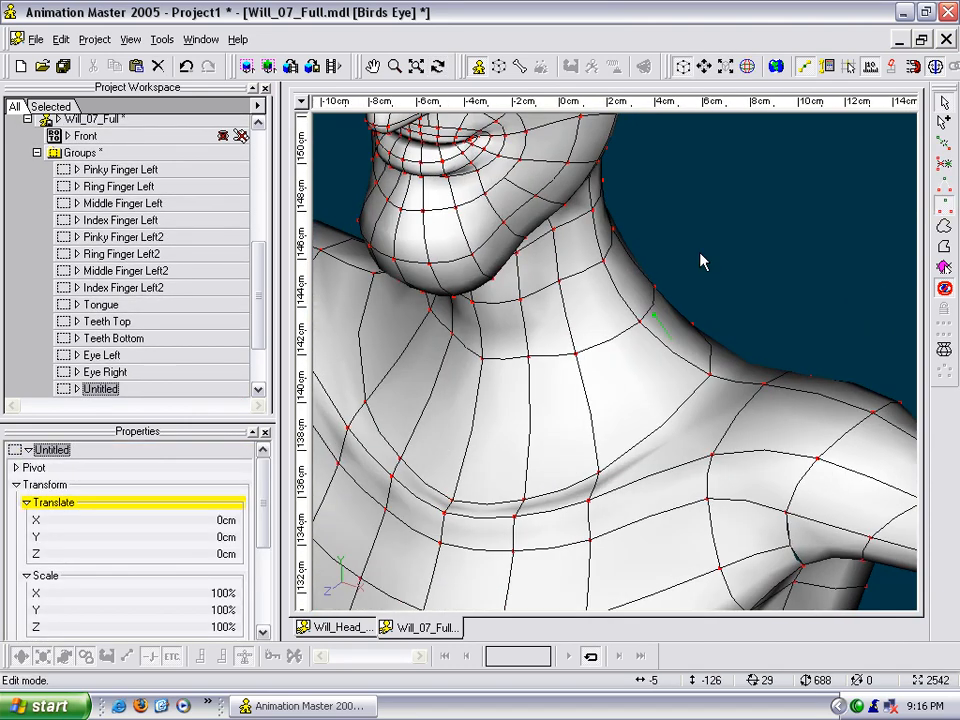
left_click(645, 360)
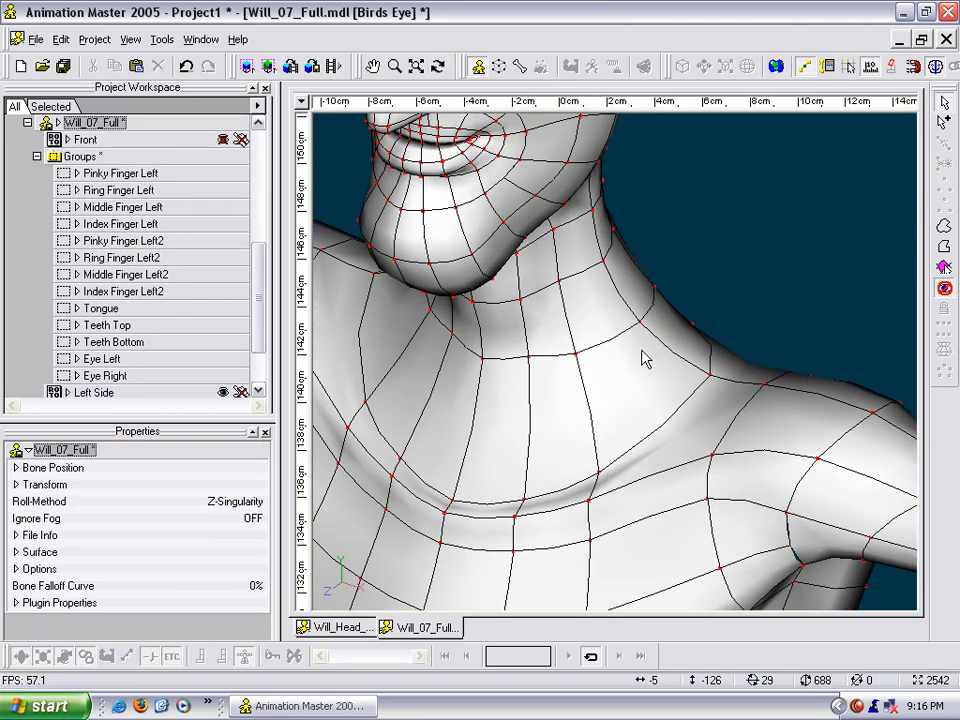
left_click(942, 268)
left_click(826, 266)
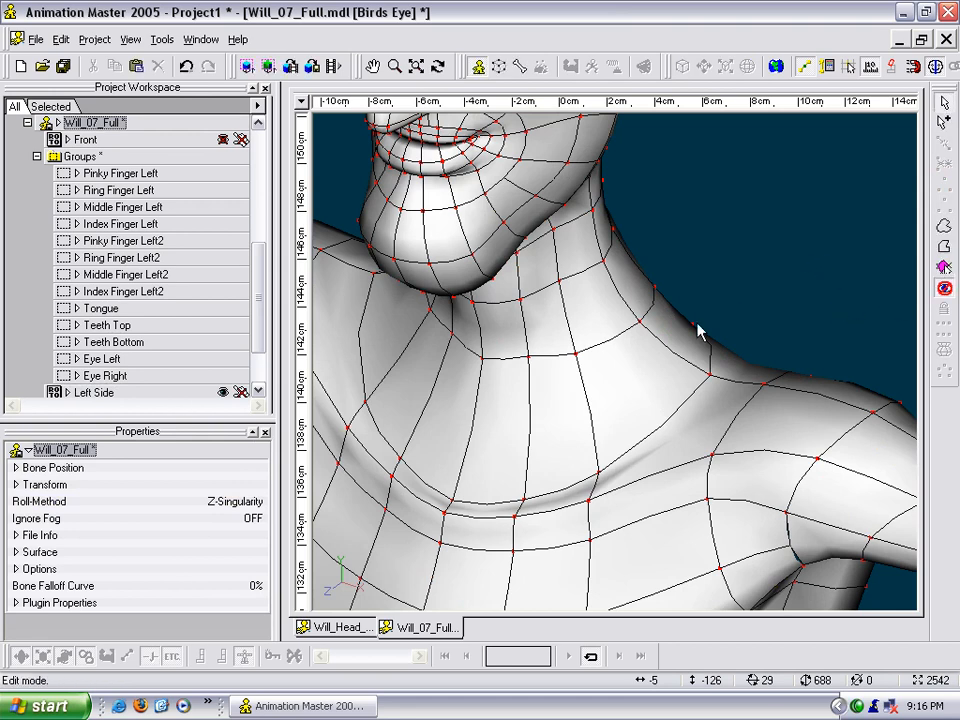
left_click(632, 337)
double_click(632, 338)
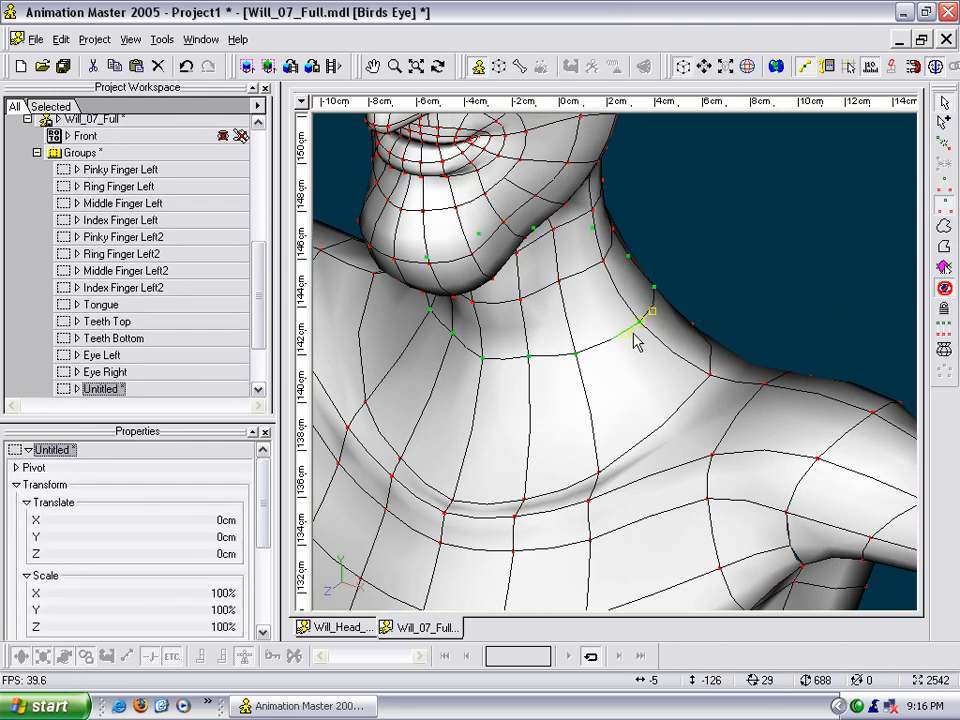
left_click(709, 378, "shift")
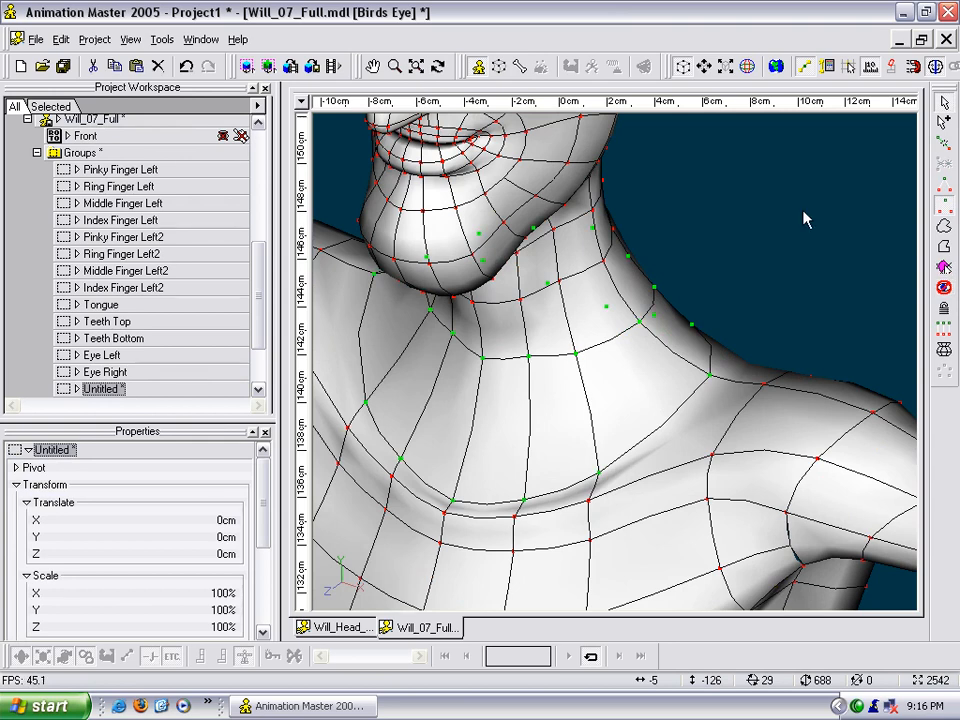
left_click(806, 220)
- Turn off mirror mode, select the two lowest neck ring splines and hide the rest of the model
left_click(932, 72)
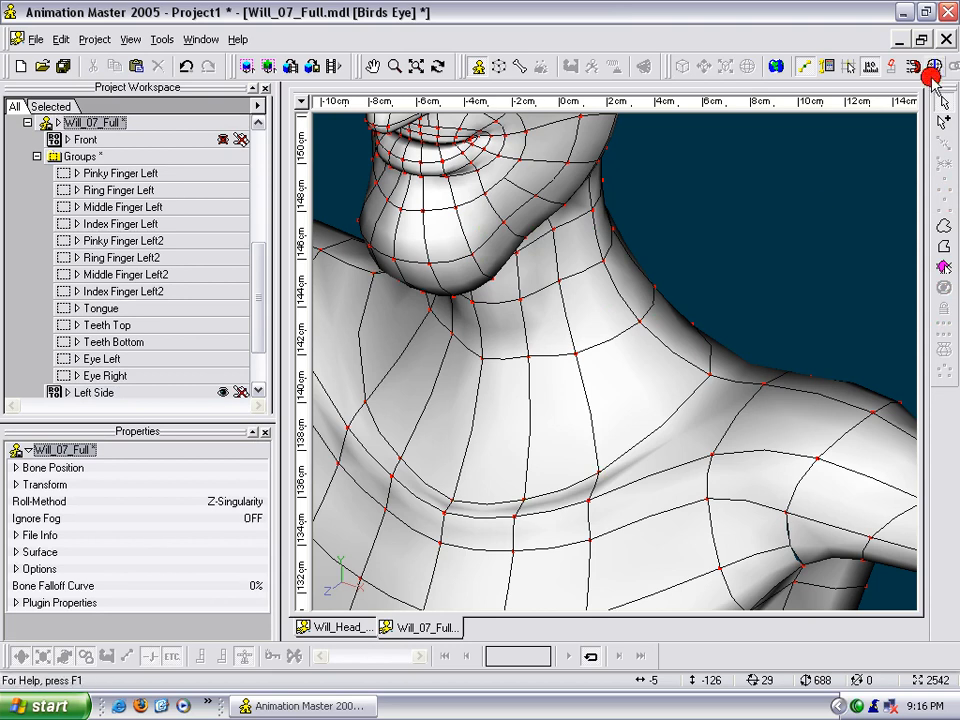
double_click(641, 324)
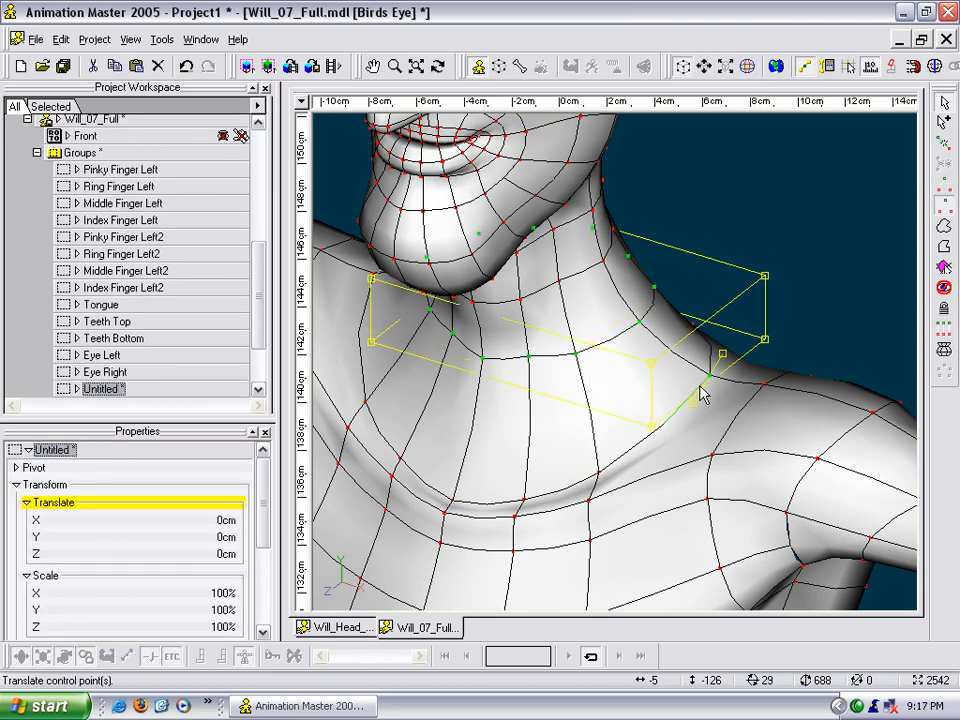
key("comma")
key("h")
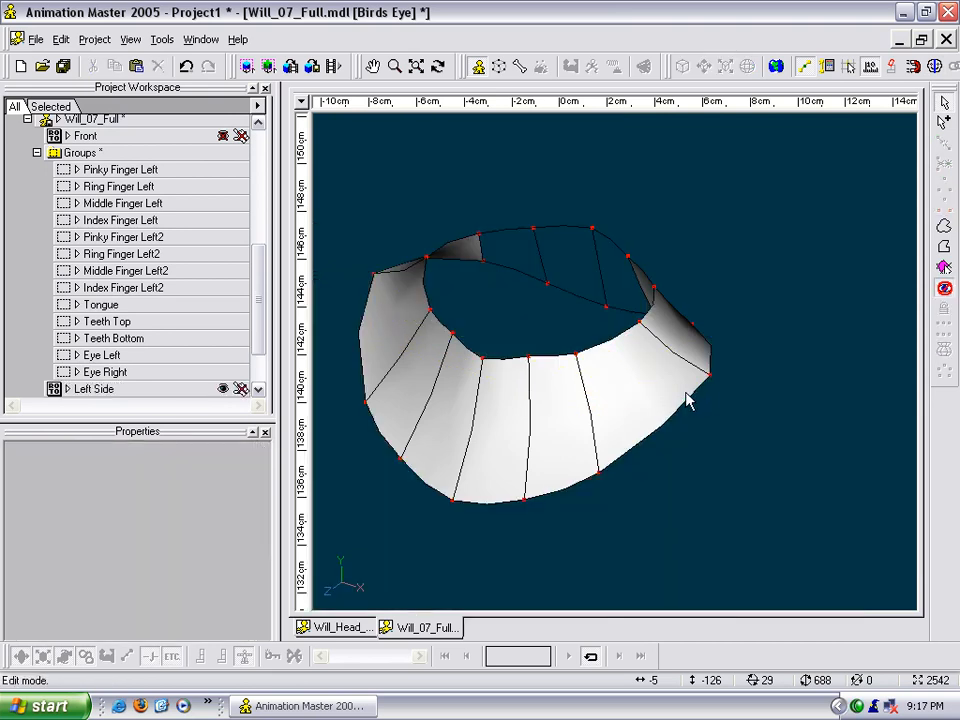
middle_click_drag(686, 392, 717, 349)
- In wireframe, insert a midpoint control point on every vertical spline between the two isolated neck rings
left_click(606, 312)
key("shift+s")
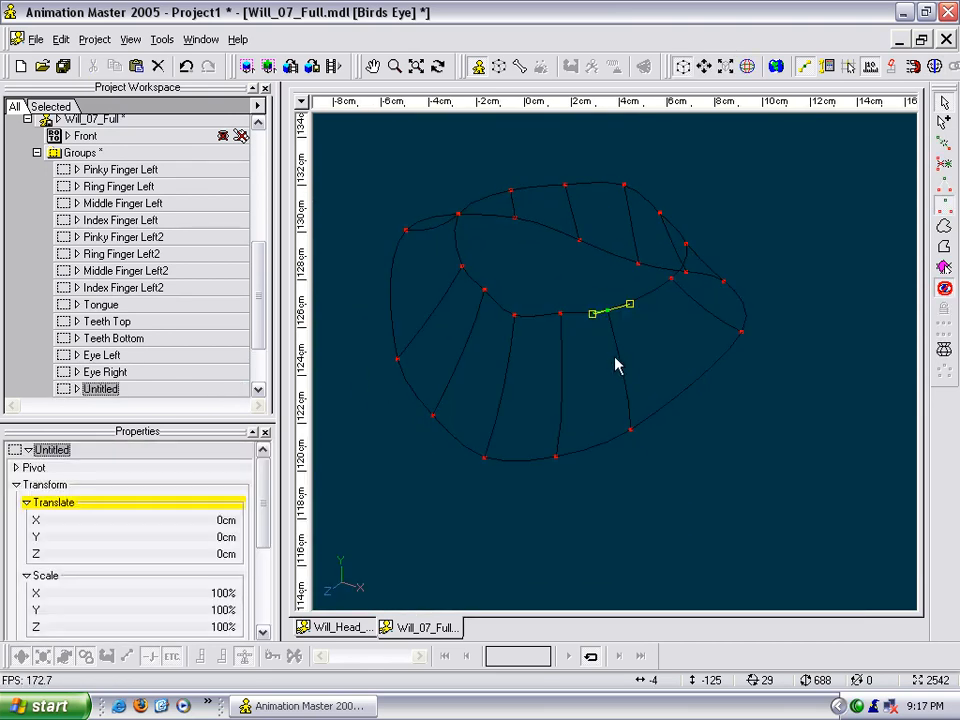
key("y")
left_click(561, 346)
key("y")
left_click(512, 345)
key("y")
left_click(478, 319)
key("y")
left_click(441, 298)
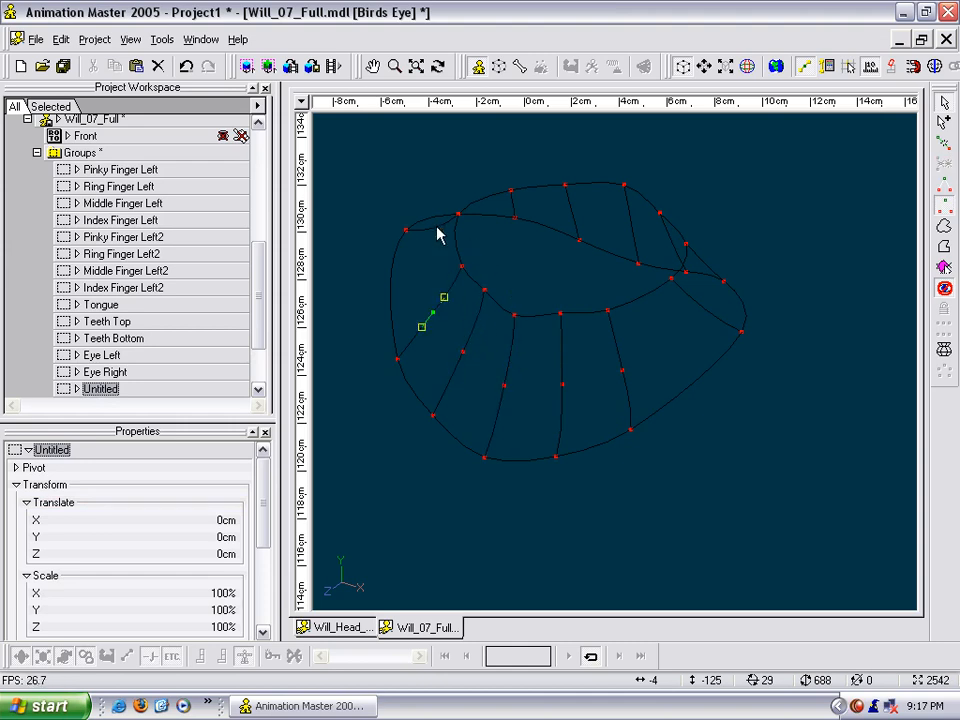
left_click(514, 205)
left_click(628, 216)
left_click(693, 258)
left_click(703, 307)
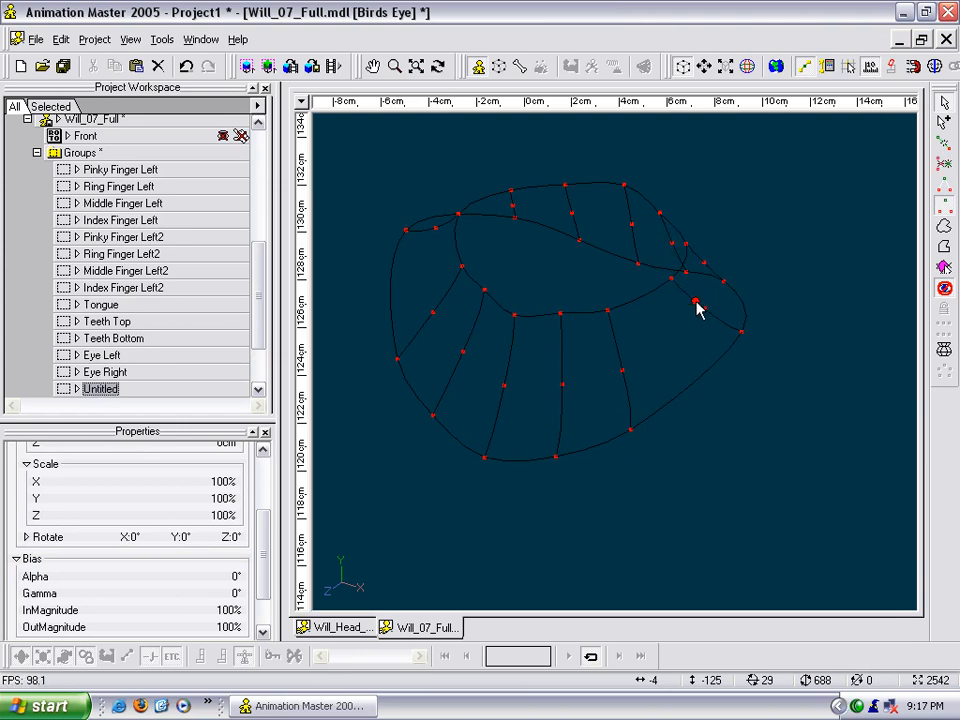
left_click(683, 338)
- Add a closed spline ring through the new midpoints around the lower neck and unhide the whole model
key("a")
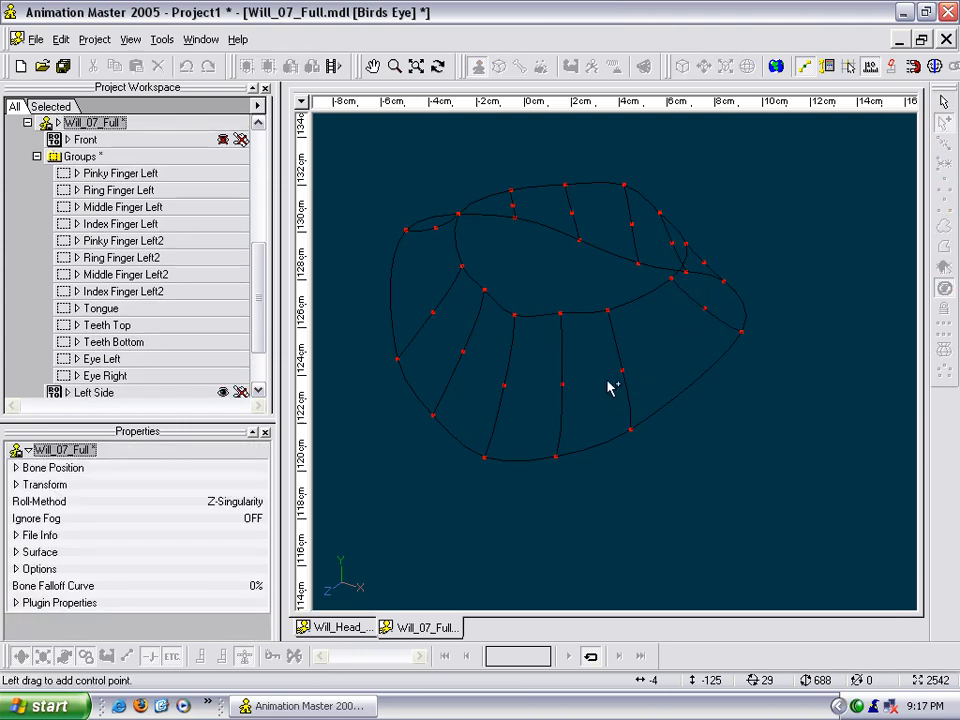
left_click(503, 385)
left_click(562, 384)
left_click(623, 371)
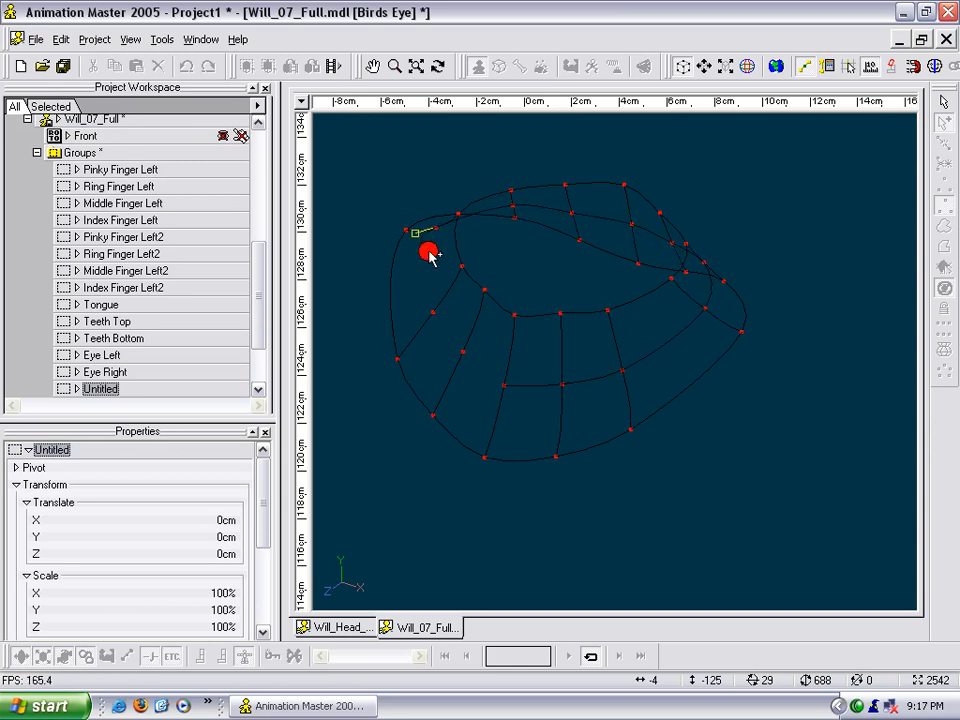
key("Escape")
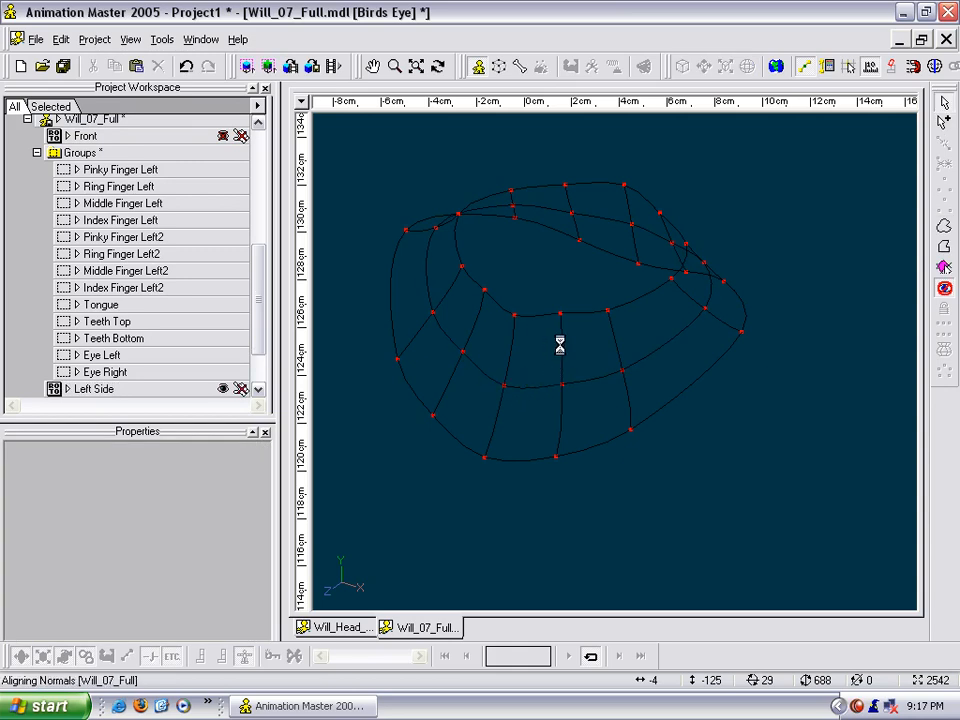
key("h")
scroll(561, 346, "down", 2)
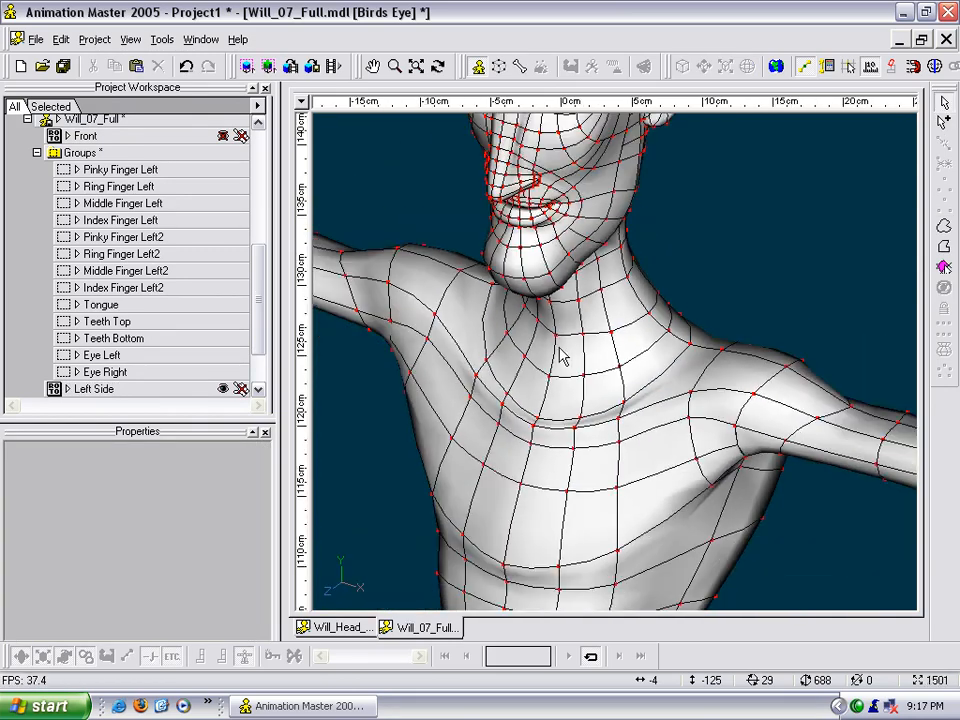
- Examine the added lower neck ring in the shaded model from the front, side and back
left_click(556, 335)
key("t")
left_click_drag(560, 340, 673, 339)
key("Escape")
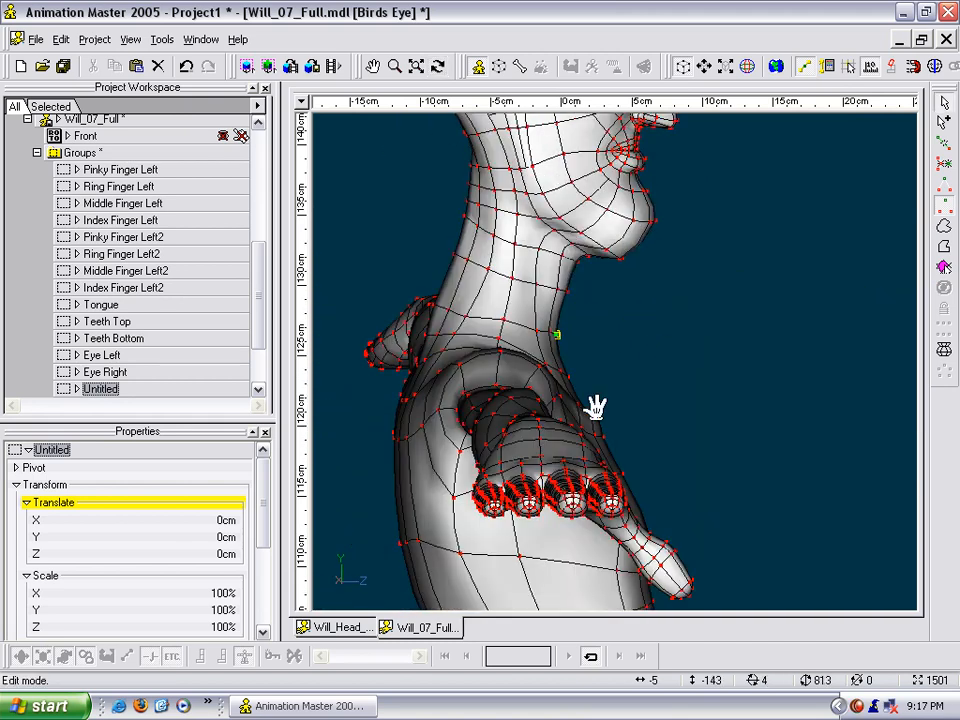
scroll(594, 317, "down", 3)
middle_click_drag(597, 329, 600, 409)
key("t")
left_click_drag(609, 375, 529, 376)
key("Escape")
scroll(528, 374, "down", 6)
middle_click_drag(598, 404, 572, 268)
scroll(590, 290, "up", 8)
key("t")
left_click_drag(640, 425, 514, 439)
key("Escape")
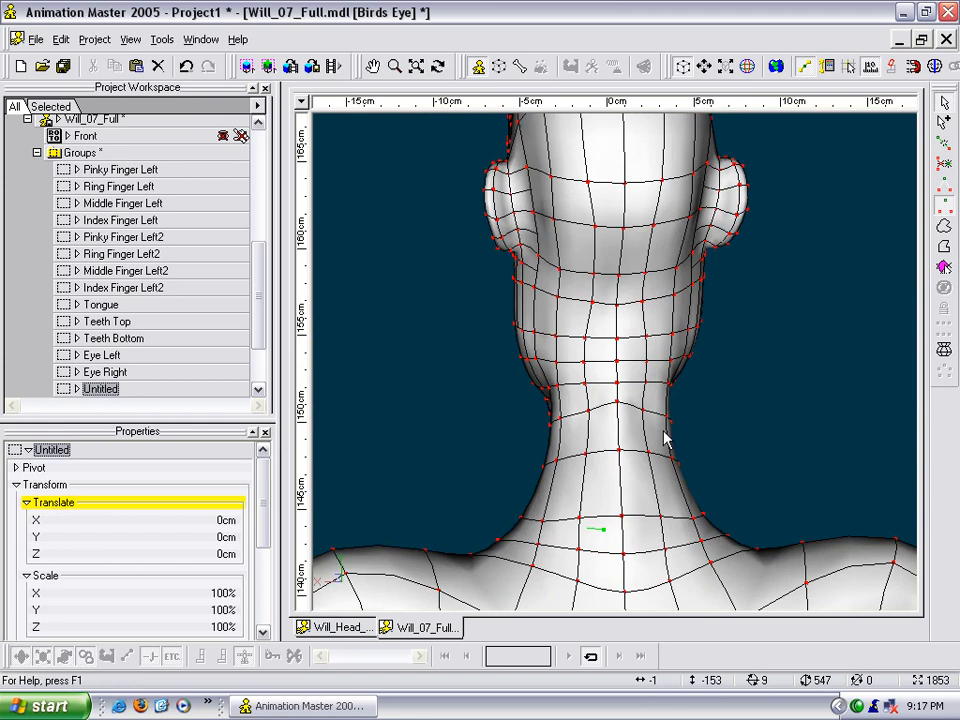
- In the wireframe right view, move the control points along the back of the neck forward to refine the nape contour
key("4")
scroll(683, 360, "up", 6)
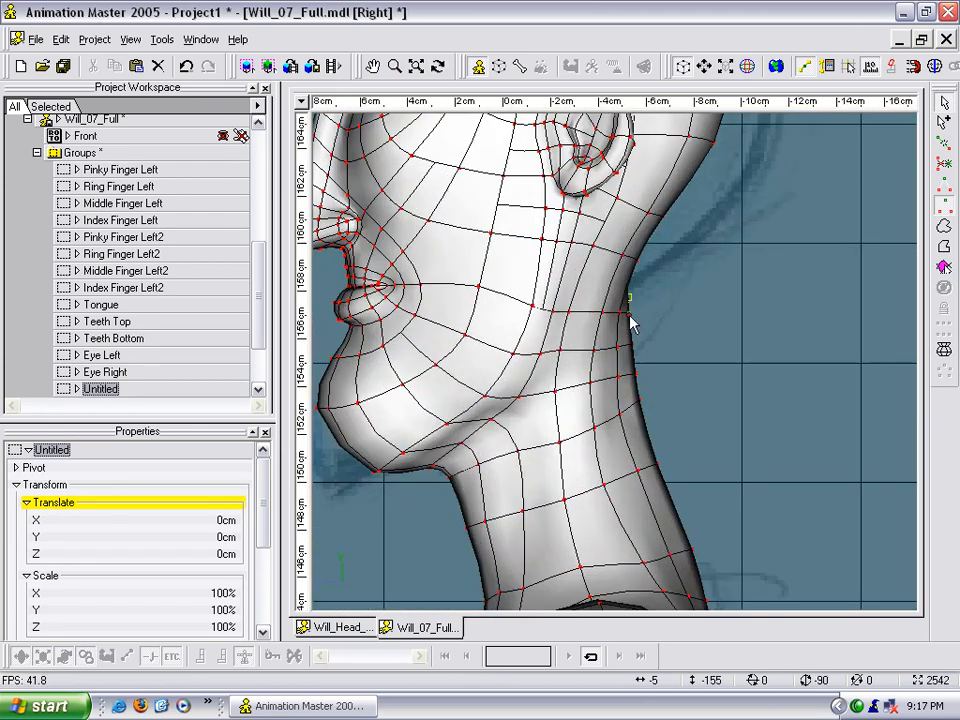
key("9")
scroll(647, 328, "up", 2)
mouse_move(634, 297)
left_mouse_down()
mouse_move(622, 293)
mouse_move(624, 384)
left_mouse_up()
scroll(642, 376, "down", 4)
middle_click_drag(658, 338, 677, 276)
scroll(668, 310, "up", 5)
left_click_drag(682, 319, 662, 342)
left_click_drag(710, 413, 691, 425)
left_click_drag(764, 542, 737, 548)
middle_click_drag(763, 586, 718, 267)
left_click_drag(737, 312, 722, 310)
middle_click_drag(722, 310, 734, 408)
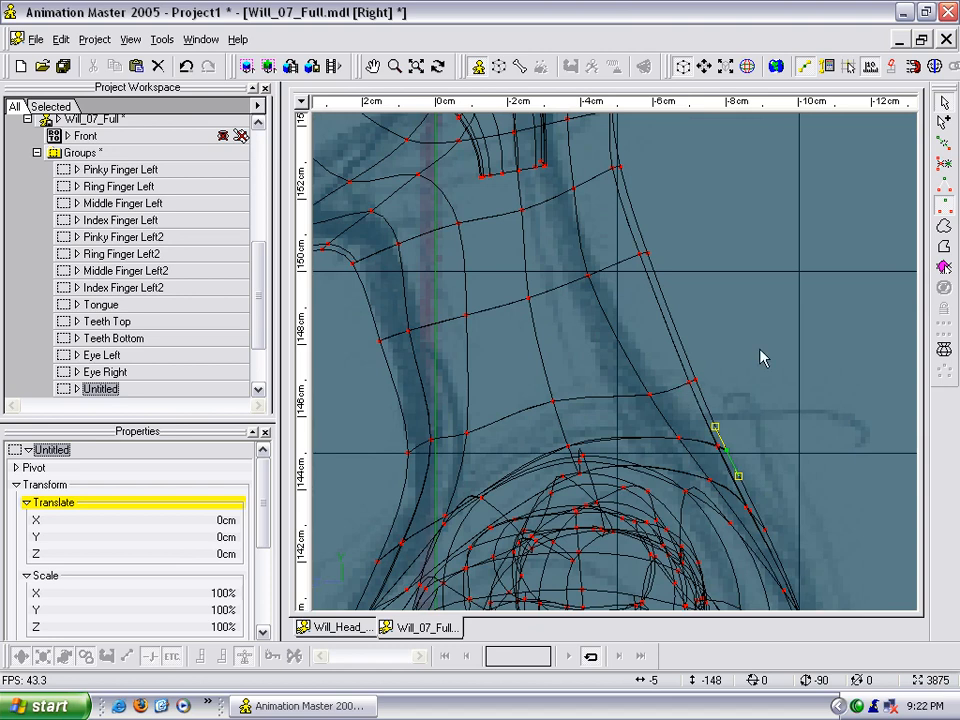
- Pull the rear control points of the middle neck rings farther forward to curve the back of the neck
mouse_move(698, 379)
left_mouse_down()
mouse_move(680, 385)
mouse_move(692, 403)
left_mouse_up()
left_click(639, 279)
left_click(643, 256)
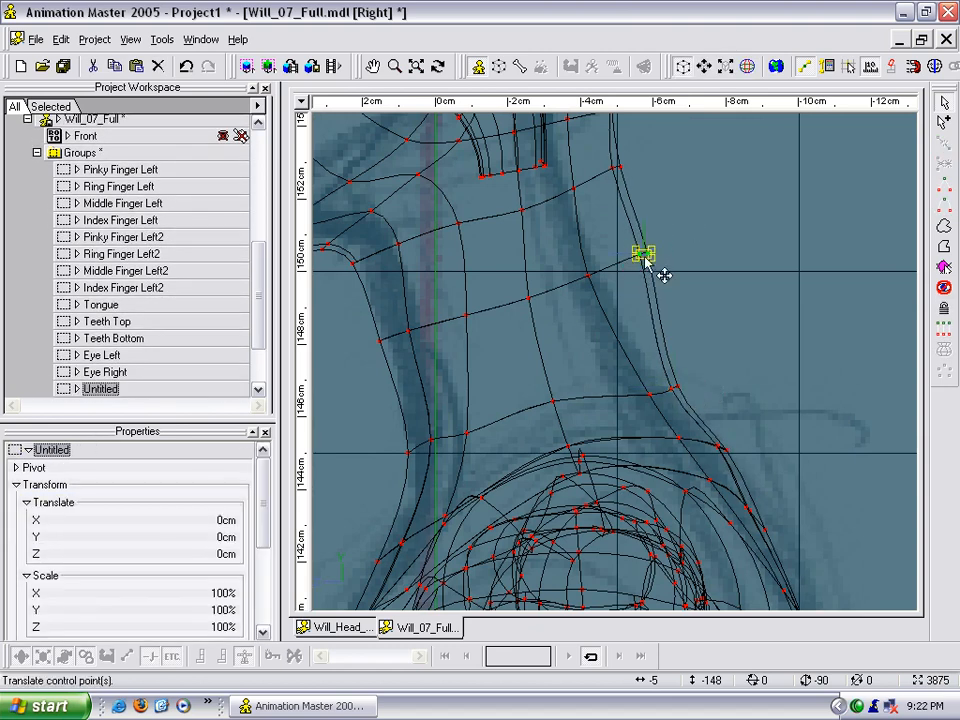
left_click_drag(645, 262, 628, 274)
middle_click_drag(634, 279, 651, 396)
left_click(619, 282)
left_click(614, 283)
left_click_drag(639, 294, 608, 302)
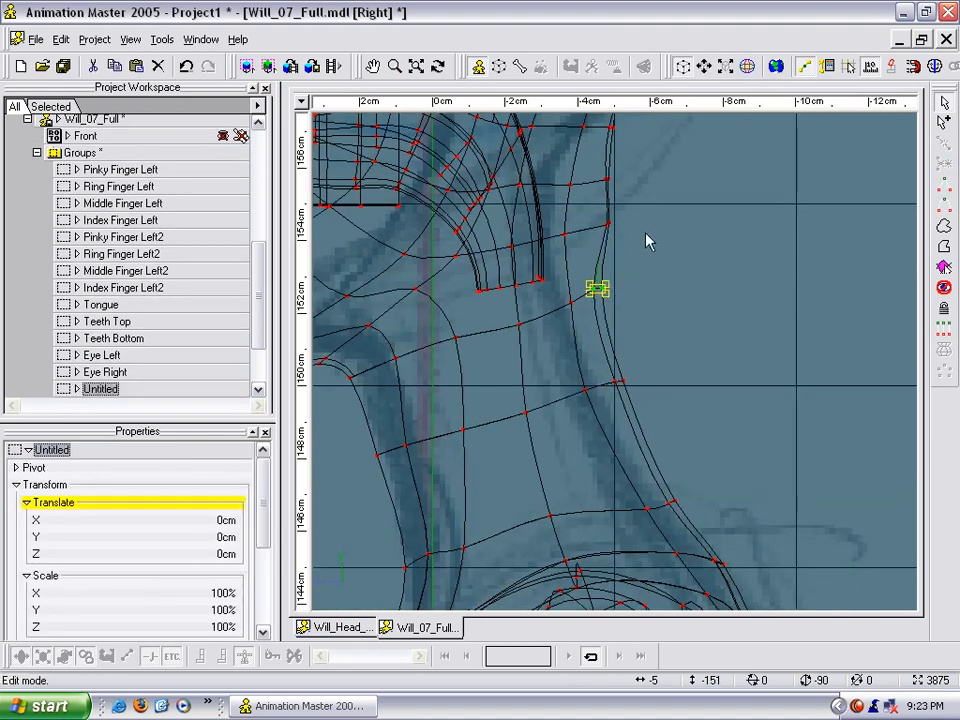
- Adjust the rear control points on the upper neck rings below the skull to continue the nape curve
middle_click_drag(645, 242, 628, 313)
left_click(596, 319)
left_click_drag(617, 332, 604, 339)
left_click_drag(597, 274, 559, 275)
left_click(545, 269)
middle_click_drag(569, 370, 624, 286)
scroll(626, 299, "up", 2)
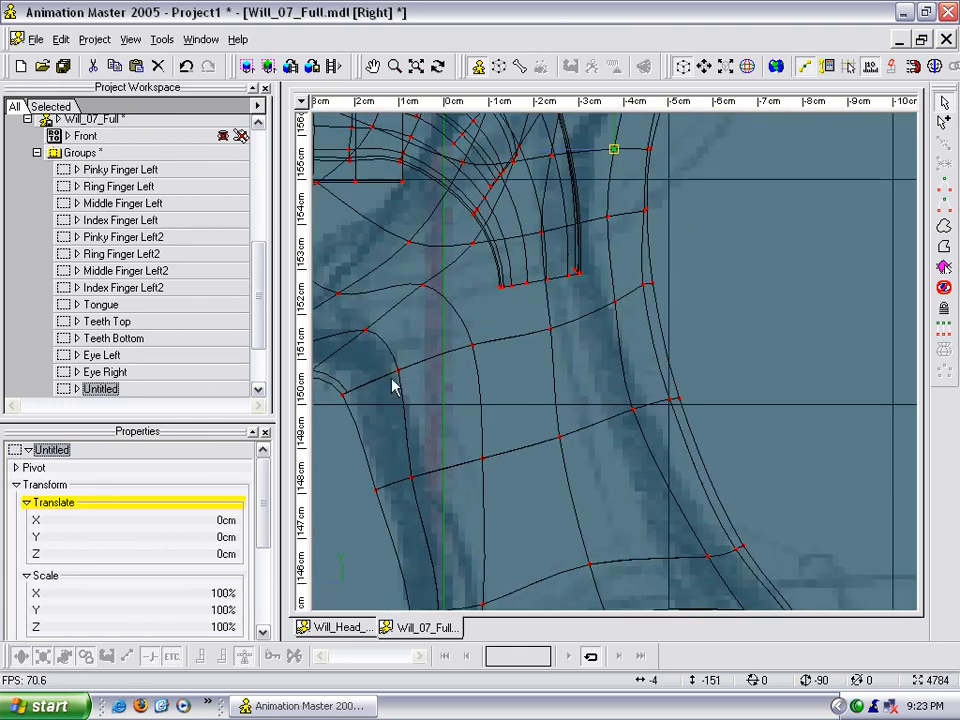
- Raise two side control points on the neck ring just below the jaw, moving the rearmost one up 0.15 cm
middle_click_drag(378, 405, 502, 362)
left_click(664, 303)
left_click(659, 295)
left_click_drag(658, 296, 658, 287)
left_click(728, 283)
left_click(724, 270)
left_click_drag(724, 269, 725, 262)
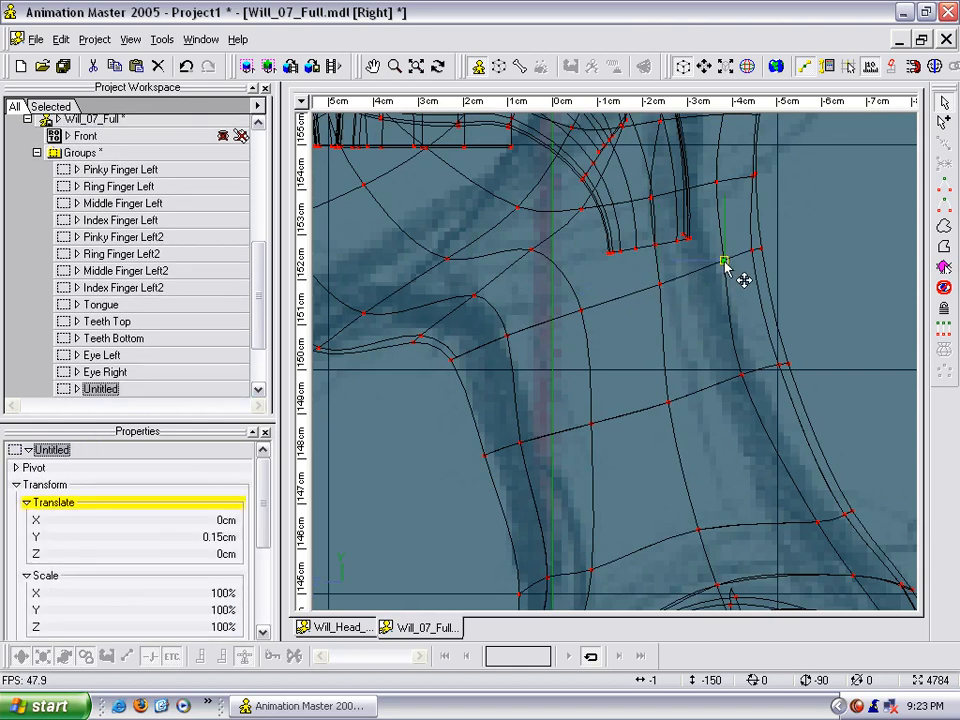
- Adjust the front side control points of the neck ring at the base of the throat, lowering the one nearest the centre
middle_click_drag(690, 289, 711, 208)
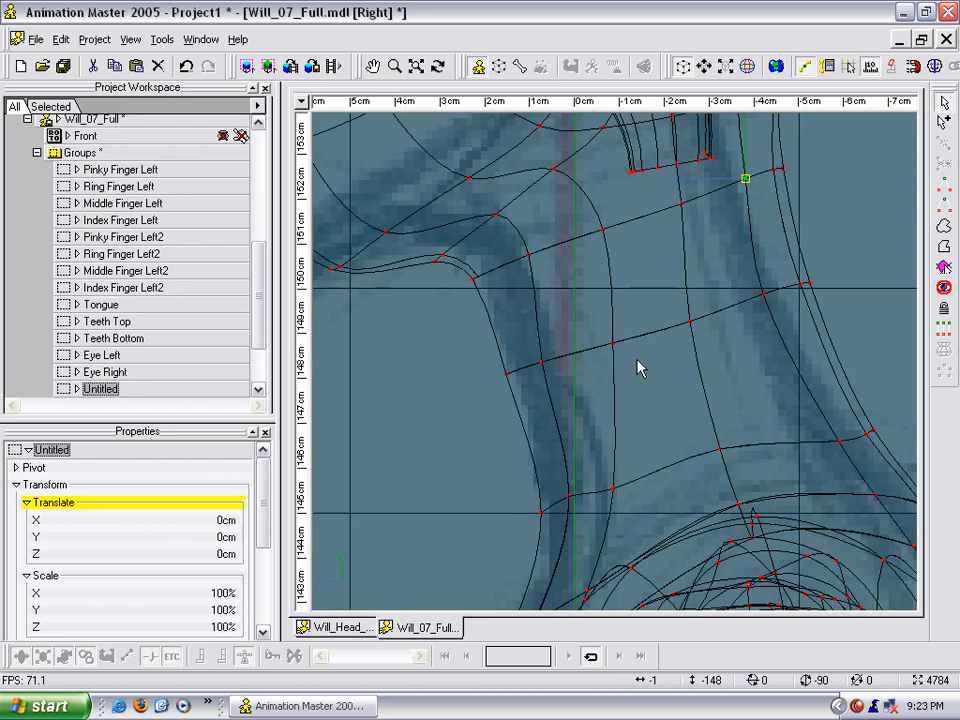
middle_click_drag(638, 368, 638, 298)
left_click(582, 441)
left_click_drag(569, 422, 569, 435)
left_click(607, 420)
left_click(612, 417)
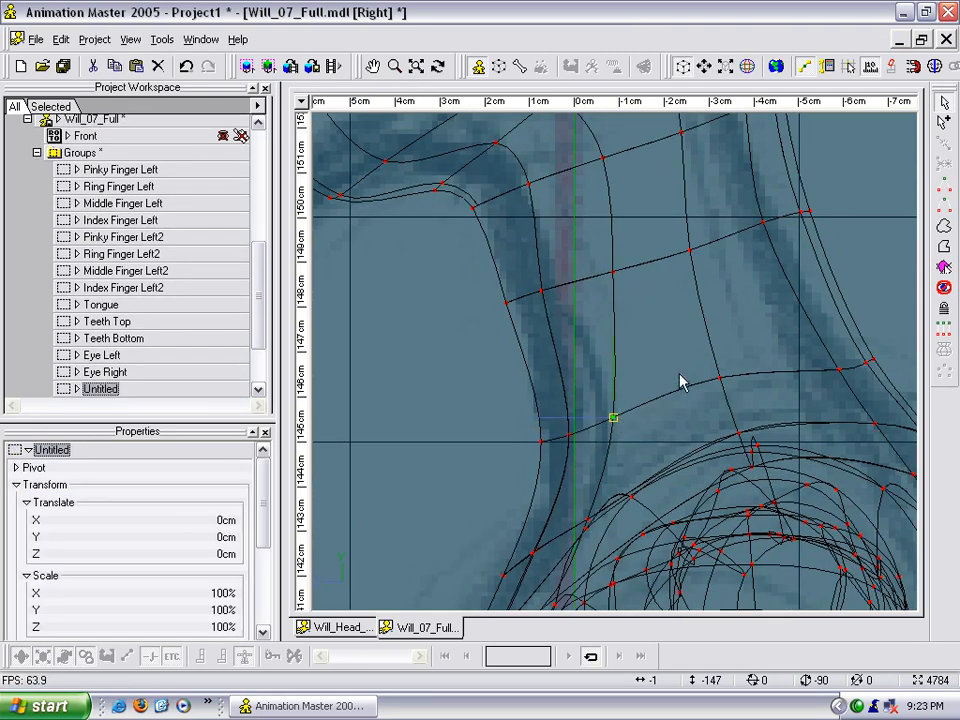
- Reposition the rear side control points of the neck ring just above the shoulder to even out its curve
left_click(821, 378)
left_click(838, 371)
left_click_drag(838, 369, 837, 363)
middle_click_drag(795, 358, 717, 335)
left_click(758, 306)
left_click_drag(779, 317, 774, 311)
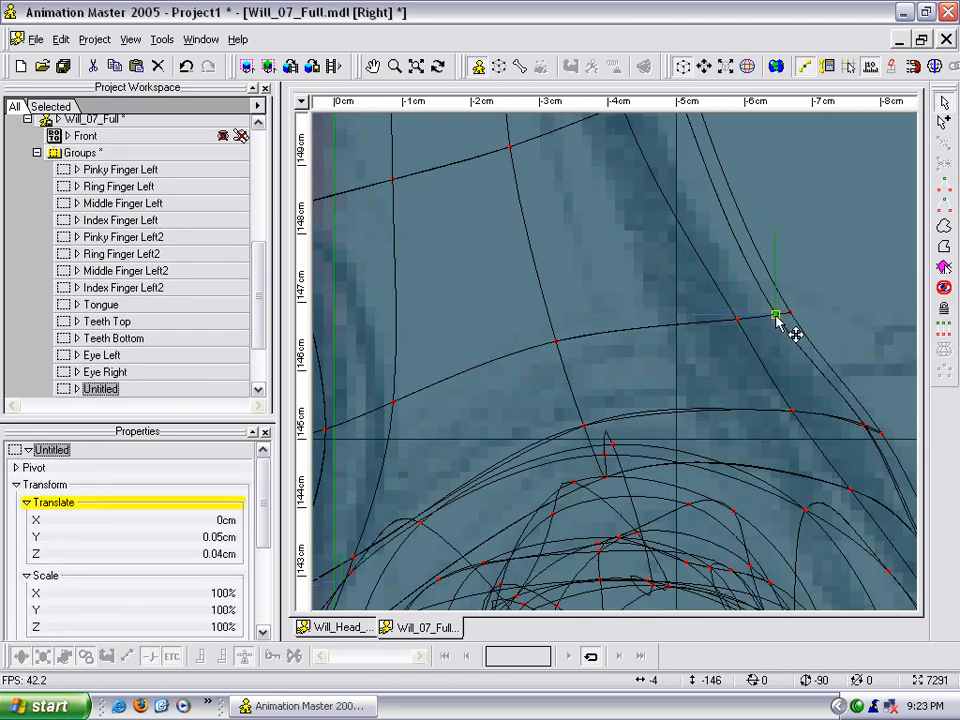
- Examine the reshaped neck in side-view wireframe and then shaded from the side and front
scroll(729, 336, "down", 6)
mouse_move(673, 272)
middle_mouse_down()
mouse_move(673, 360)
mouse_move(688, 373)
middle_mouse_up()
middle_click_drag(706, 272, 685, 435)
middle_click_drag(717, 311, 663, 380)
middle_click_drag(700, 337, 692, 405)
mouse_move(545, 385)
middle_mouse_down()
mouse_move(645, 336)
mouse_move(669, 337)
middle_mouse_up()
middle_click_drag(682, 402, 652, 195)
middle_click_drag(652, 338, 592, 168)
middle_click_drag(612, 355, 596, 282)
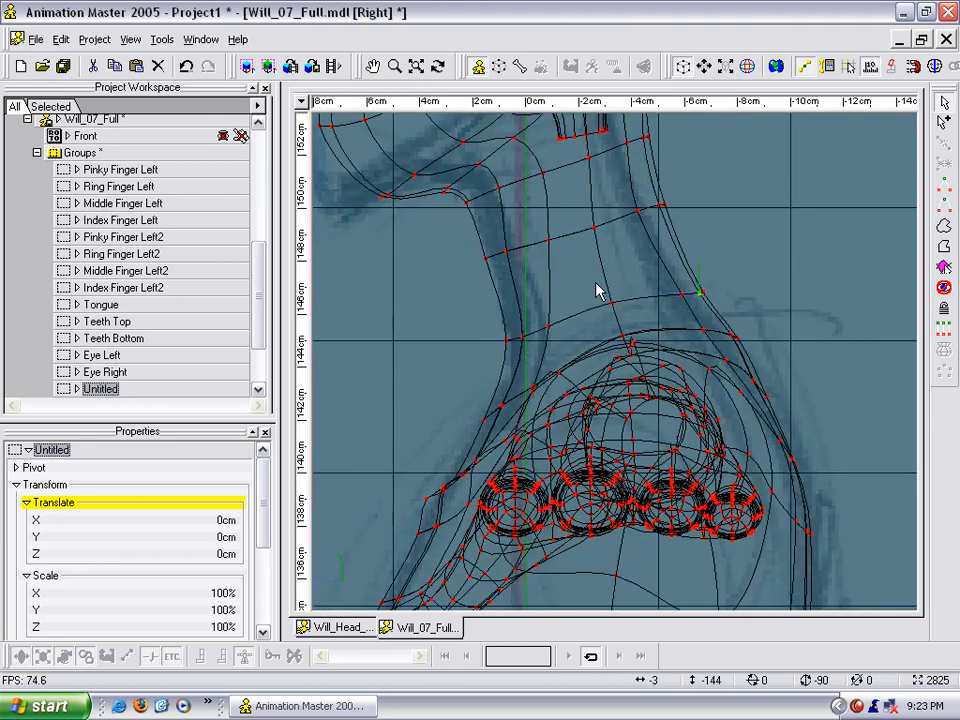
key("5")
key("t")
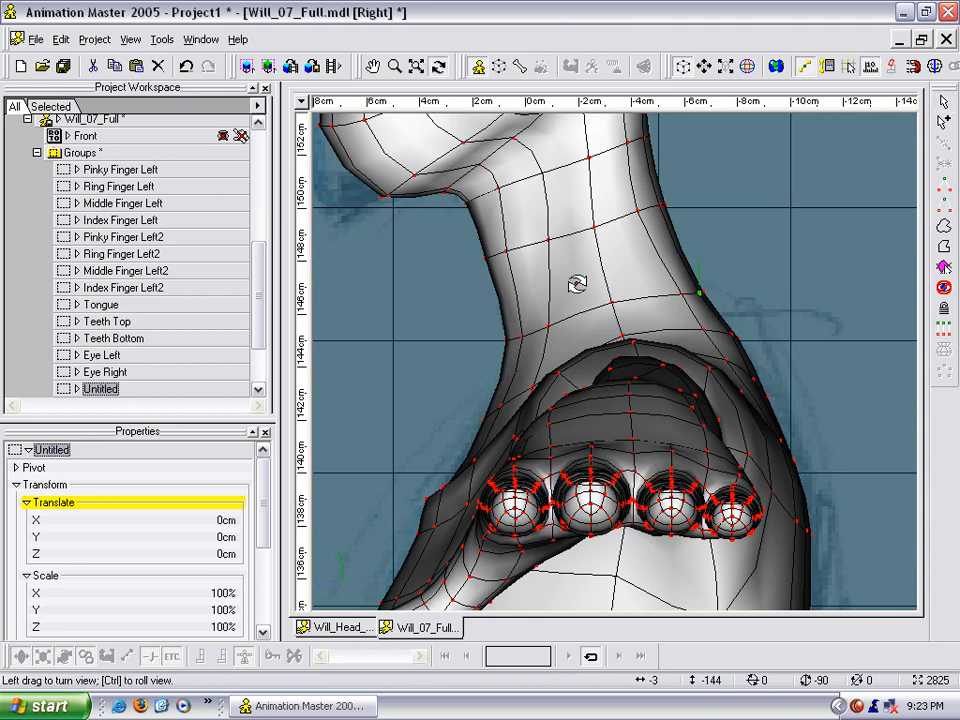
left_click_drag(578, 283, 642, 298)
scroll(642, 298, "down", 16)
middle_click_drag(641, 308, 638, 246)
scroll(640, 248, "up", 4)
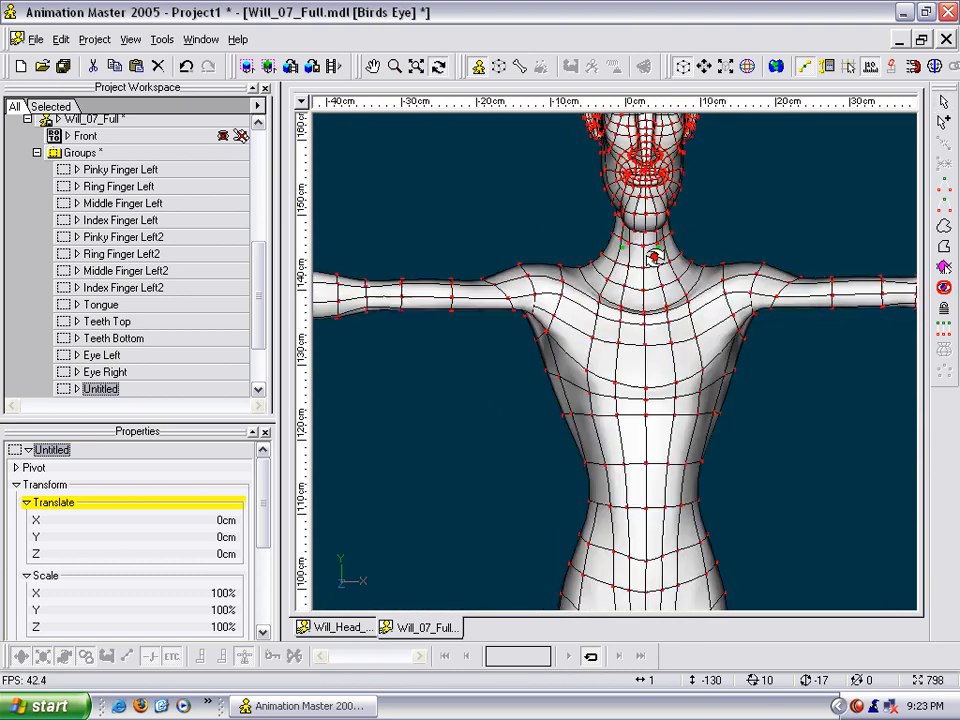
- In front view with mirror mode on, move the outer control points of the neck rings below the jaw inward
key("1")
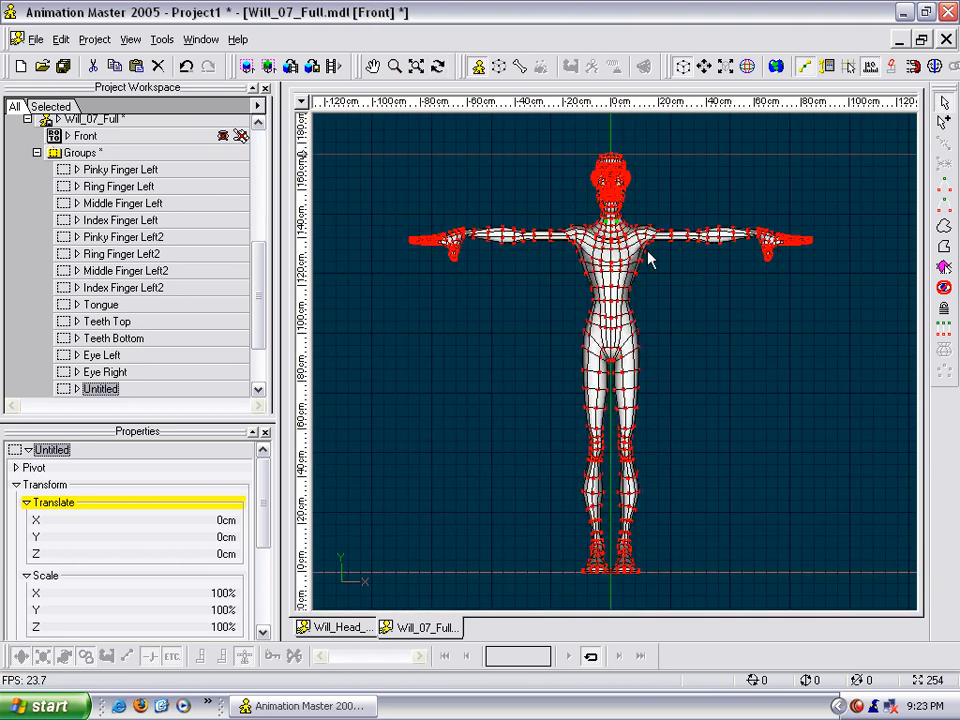
scroll(656, 257, "up", 17)
middle_click_drag(606, 420, 594, 345)
scroll(580, 330, "up", 4)
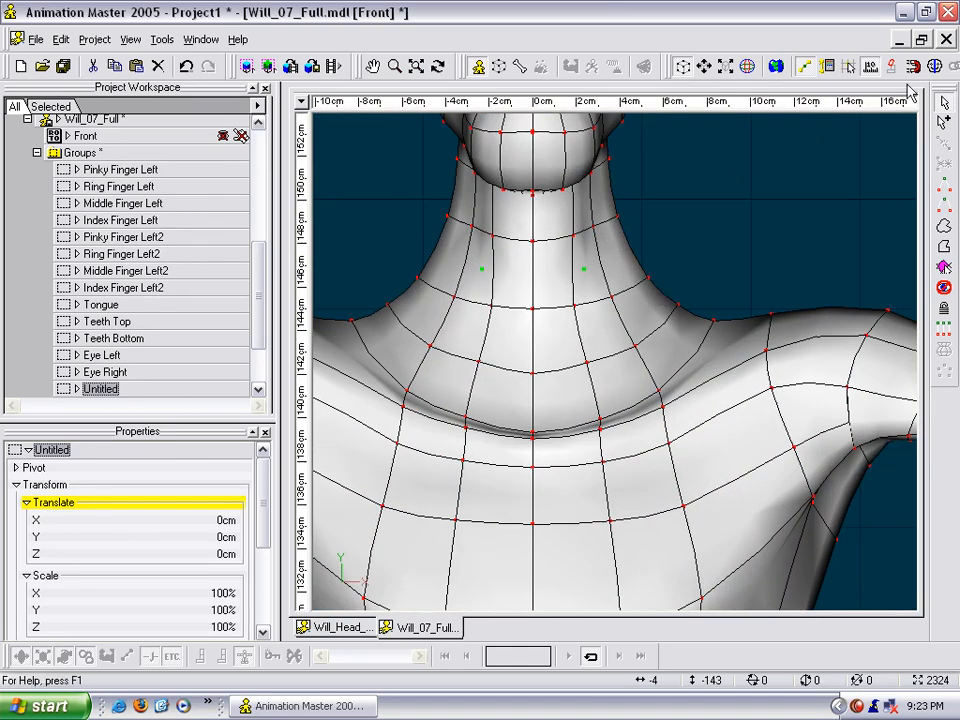
left_click_drag(637, 280, 628, 284)
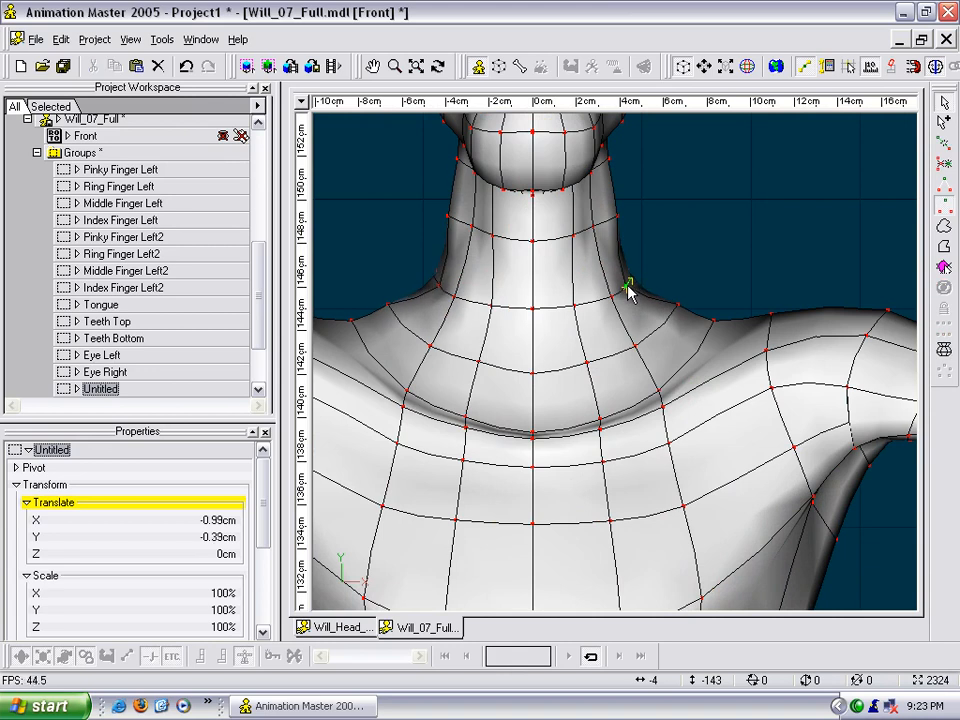
left_click_drag(617, 218, 603, 219)
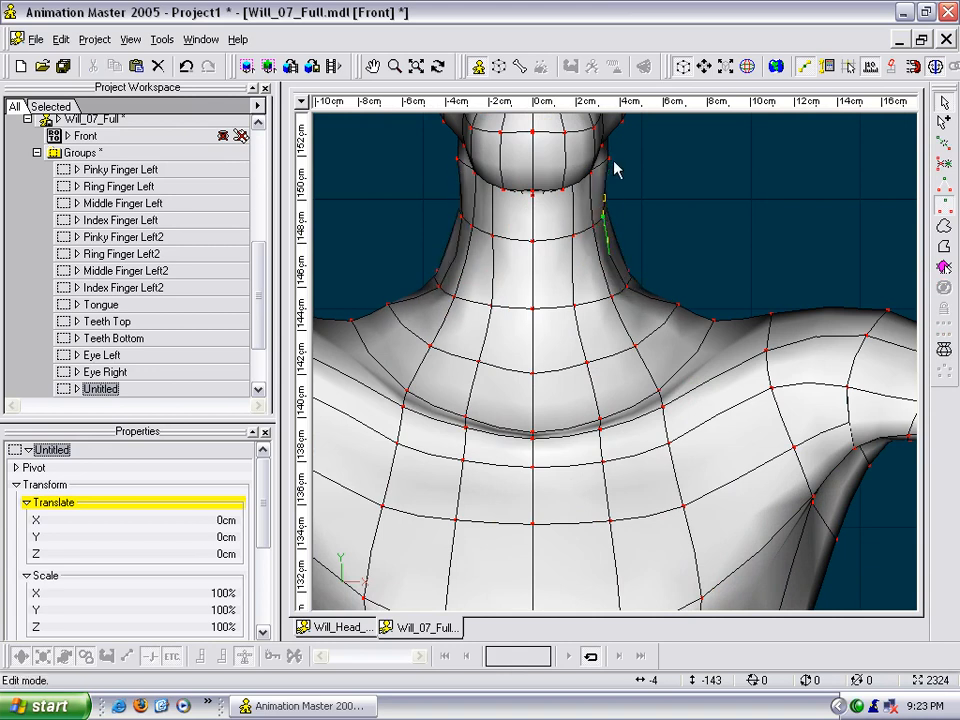
left_click_drag(608, 159, 600, 160)
- Reposition the side and front control points of the new lower neck ring to smooth the slope into the shoulders
left_click_drag(683, 312, 602, 381)
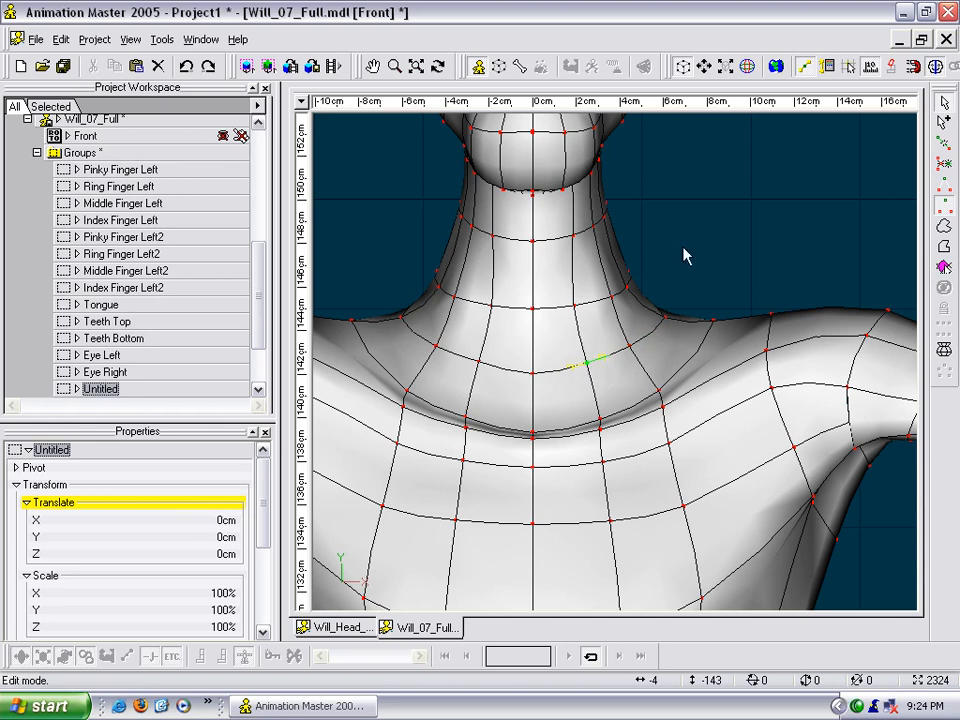
left_click(620, 289)
middle_click_drag(629, 297, 667, 268)
scroll(671, 278, "up", 2)
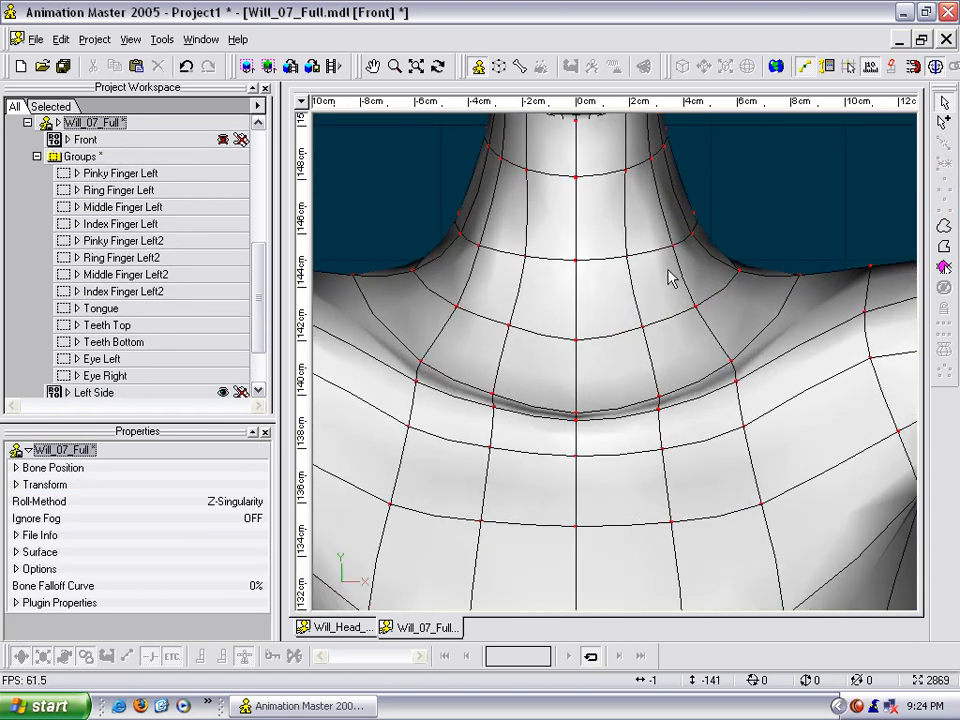
- Shift the lower neck ring's control point beside the front centre line and snap its counterpart on the other side to the mirrored position
mouse_move(645, 327)
left_mouse_down()
mouse_move(638, 333)
mouse_move(637, 323)
left_mouse_up()
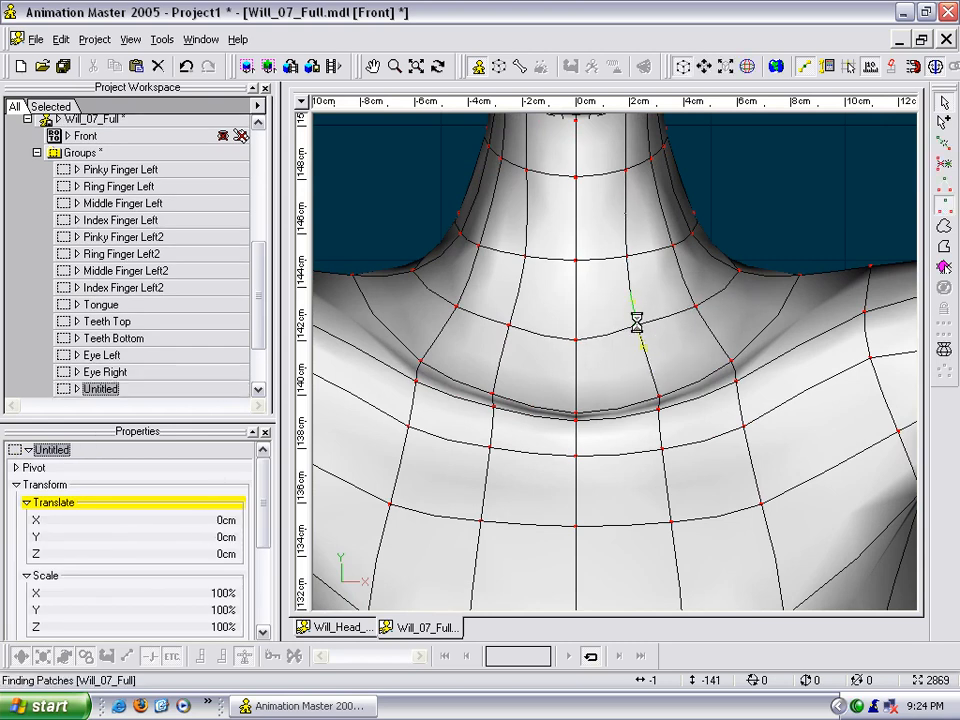
left_click(734, 250)
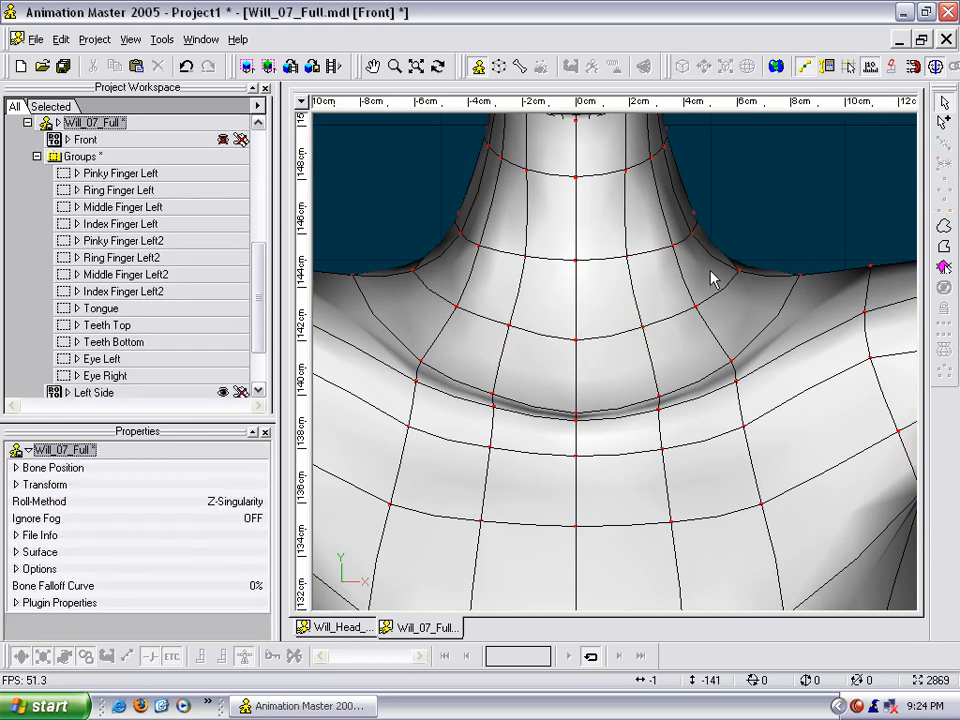
left_click(510, 327)
right_click(510, 328)
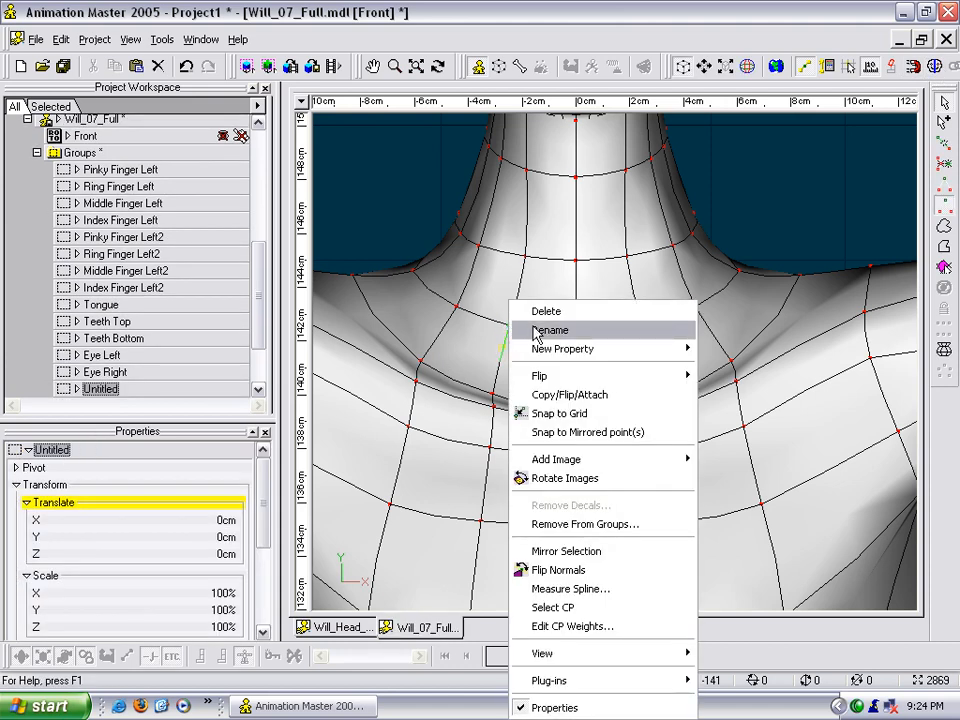
left_click(554, 434)
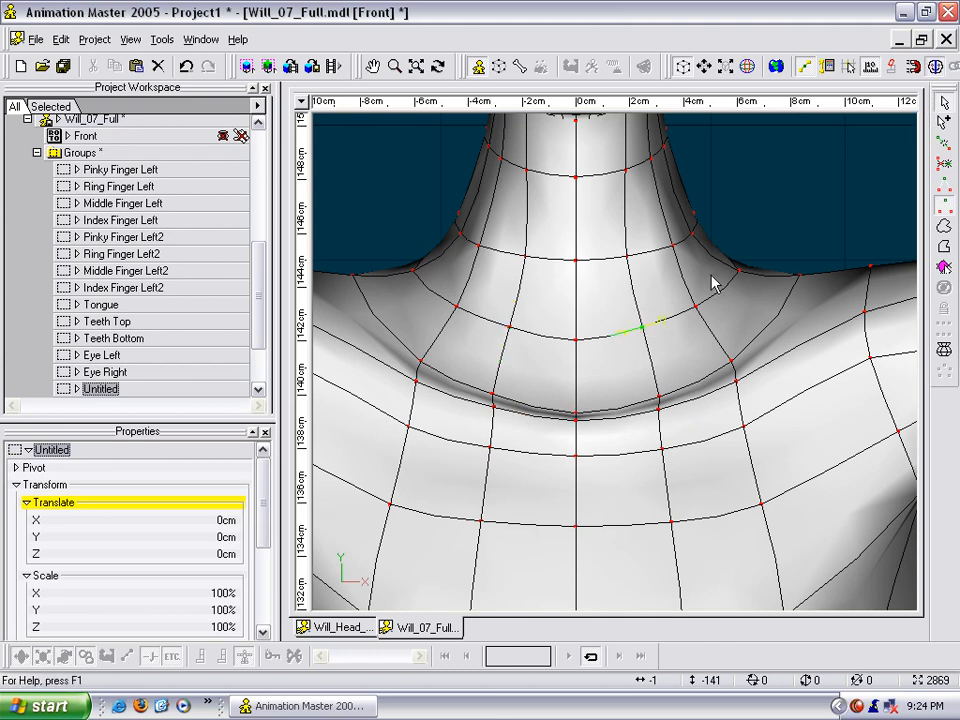
- Examine the front and side of the neck in perspective for uneven control points
left_click_drag(637, 320, 638, 328)
middle_click_drag(636, 288, 621, 343)
left_click_drag(609, 227, 601, 227)
middle_click_drag(601, 227, 602, 260)
key("t")
left_click_drag(602, 259, 603, 224)
left_click_drag(599, 274, 597, 270)
key("t")
left_click_drag(597, 270, 633, 372)
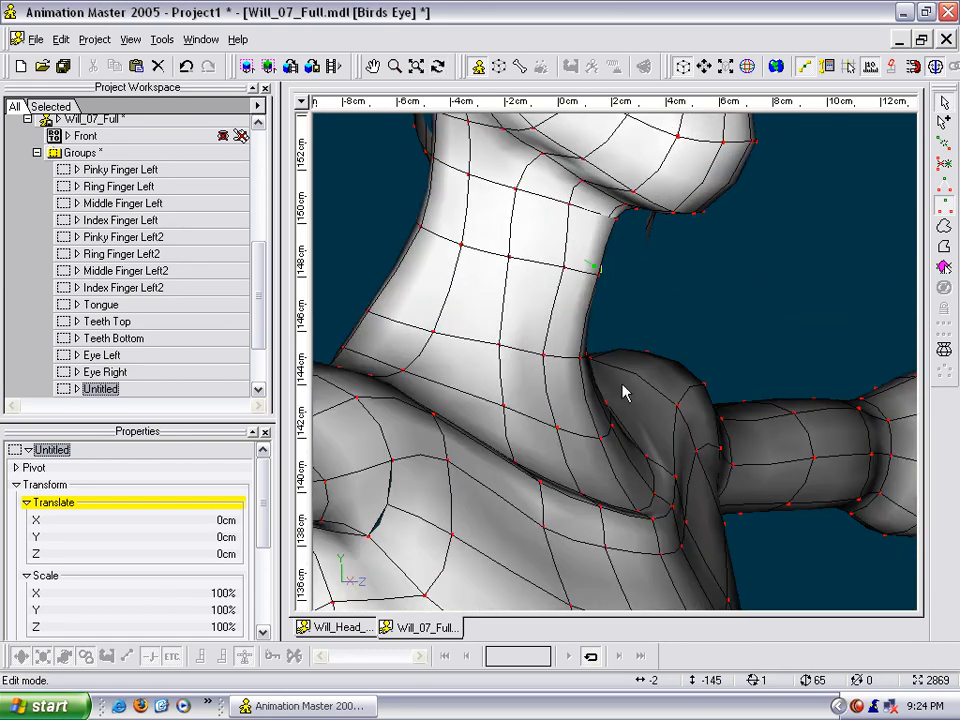
- Move the rear side control points of the lower neck rings above the shoulder inward toward the neck
key("t")
left_click_drag(606, 418, 723, 240)
key("t")
key("m")
left_click_drag(703, 284, 671, 262)
key("t")
key("t")
left_click_drag(686, 321, 708, 340)
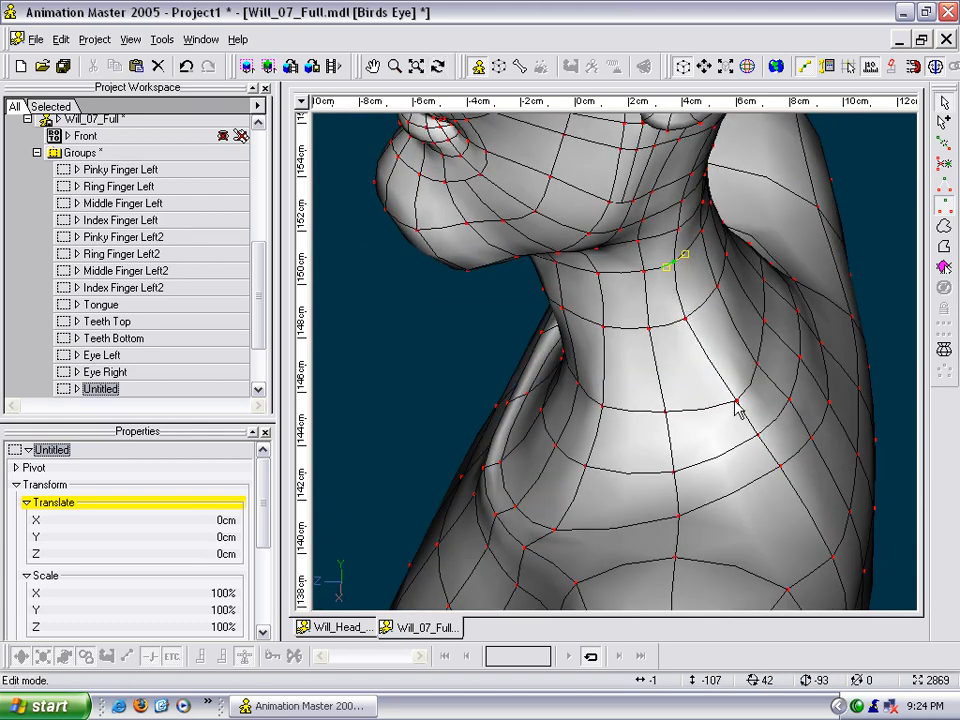
left_click_drag(736, 402, 721, 403)
left_click_drag(755, 438, 718, 436)
key("t")
- Examine the splines of the smoothed neck from several angles, then of the whole body
key("t")
key("m")
left_click_drag(729, 370, 718, 225)
left_click_drag(704, 438, 691, 428)
key("m")
left_click_drag(684, 362, 644, 365)
scroll(651, 364, "down", 4)
key("t")
scroll(647, 349, "up", 4)
key("m")
key("t")
left_click_drag(646, 312, 566, 433)
left_click_drag(646, 410, 652, 405)
key("t")
left_click_drag(652, 405, 620, 373)
left_click_drag(680, 316, 798, 173)
key("t")
scroll(710, 380, "down", 1)
scroll(710, 380, "down", 1)
key("m")
left_click_drag(710, 380, 756, 252)
key("t")
scroll(738, 254, "down", 4)
key("m")
left_click_drag(683, 301, 668, 188)
scroll(681, 276, "down", 11)
key("m")
scroll(666, 195, "down", 2)
key("t")
left_click_drag(642, 274, 618, 284)
scroll(618, 284, "down", 3)
scroll(618, 285, "down", 2)
key("m")
left_click_drag(622, 235, 623, 162)
left_click(663, 181)
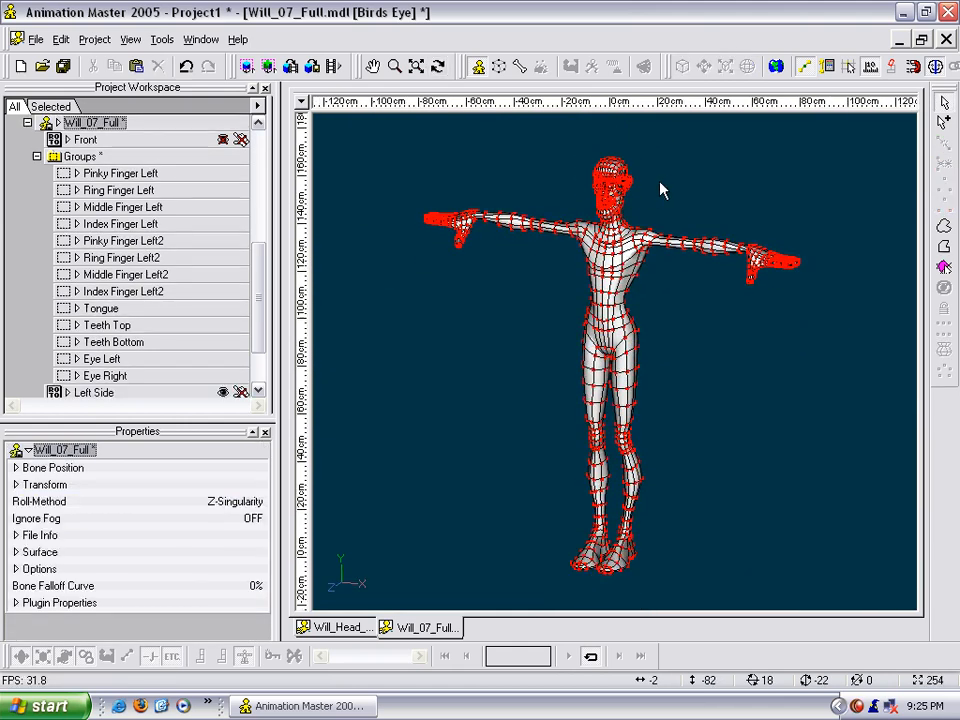
- Display the model shaded without splines and examine the full figure, head and neck blend from different angles
key("9")
key("t")
left_click_drag(564, 199, 660, 178)
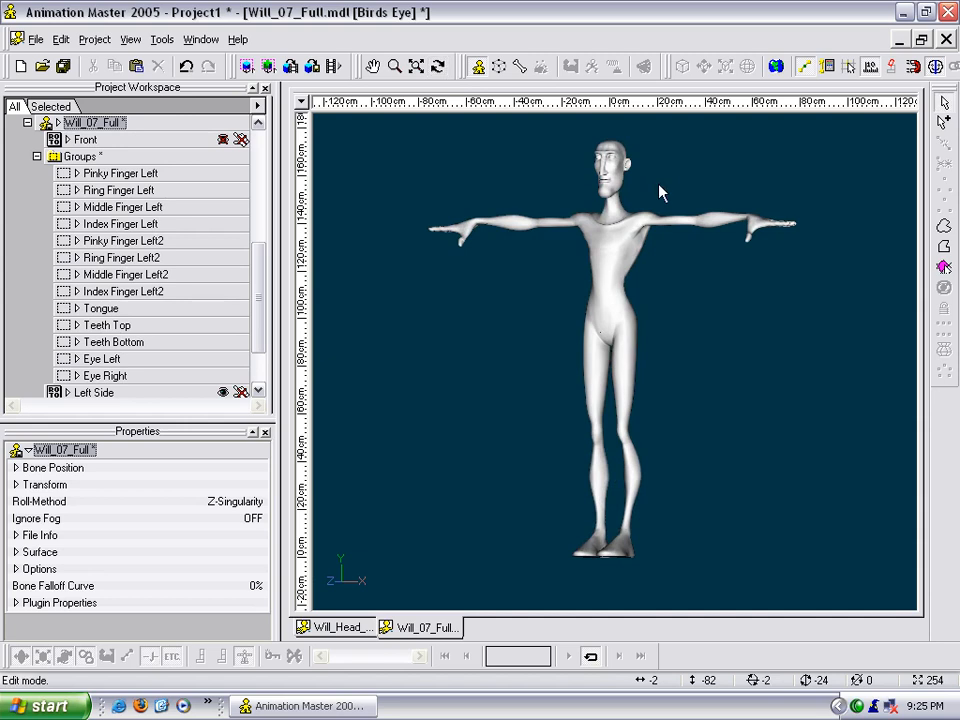
scroll(662, 189, "up", 2)
middle_click_drag(660, 188, 658, 220)
scroll(658, 220, "down", 2)
key("t")
mouse_move(655, 221)
left_mouse_down()
mouse_move(532, 232)
mouse_move(556, 235)
mouse_move(612, 205)
mouse_move(651, 240)
left_mouse_up()
scroll(650, 236, "up", 5)
middle_click_drag(649, 231, 664, 400)
scroll(664, 380, "up", 5)
middle_click_drag(664, 330, 652, 354)
scroll(652, 354, "up", 1)
key("t")
left_click_drag(652, 352, 634, 328)
scroll(668, 350, "up", 3)
key("t")
scroll(634, 328, "down", 3)
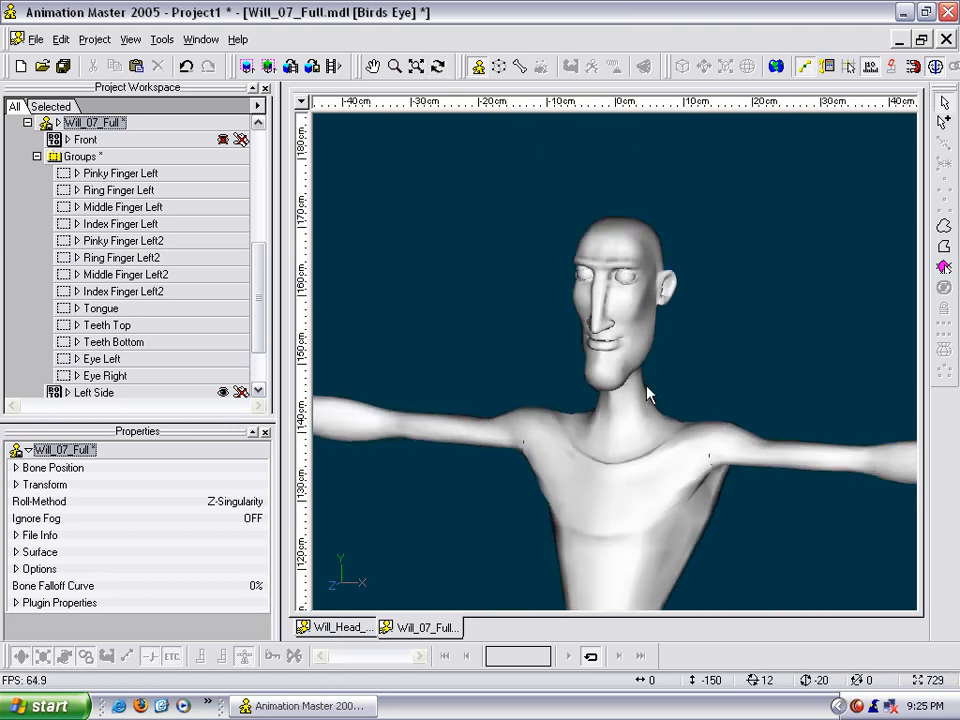
scroll(677, 412, "down", 5)
middle_click_drag(677, 416, 681, 302)
scroll(704, 283, "down", 7)
scroll(673, 315, "up", 2)
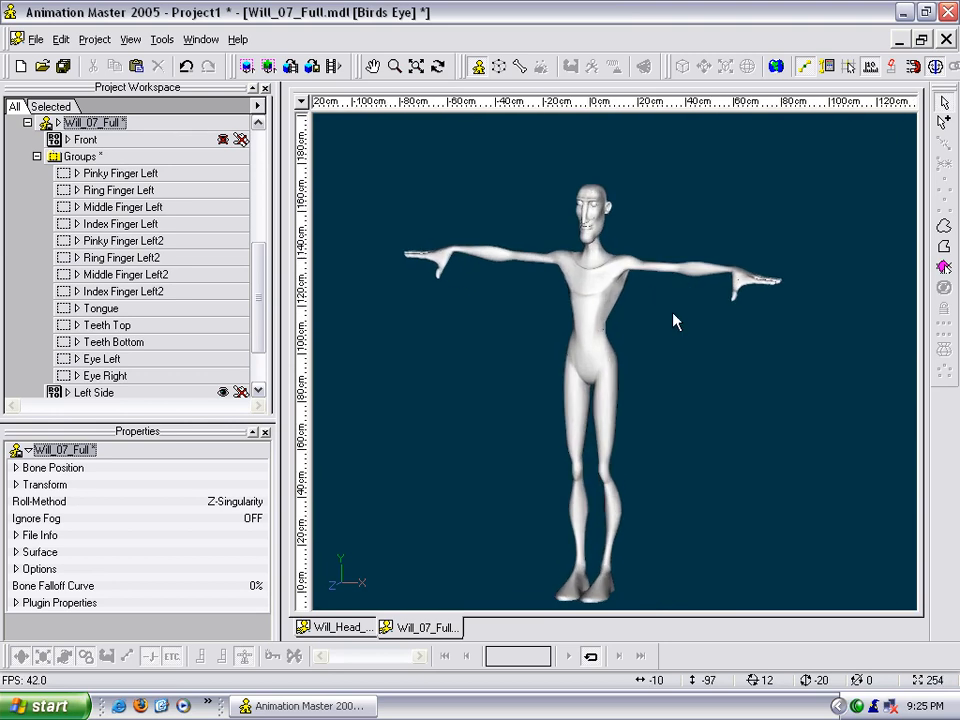
- Save the combined model under the new file name Will_08_Full.mdl in the Models folder
right_click(686, 321)
left_click(733, 400)
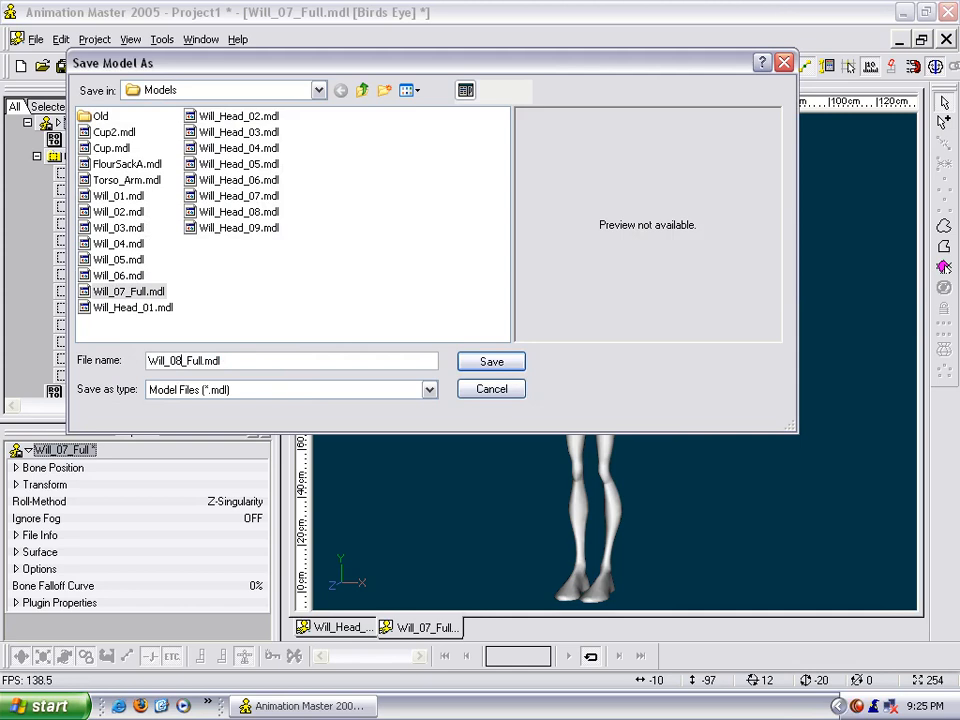
type("8")
key("Return")
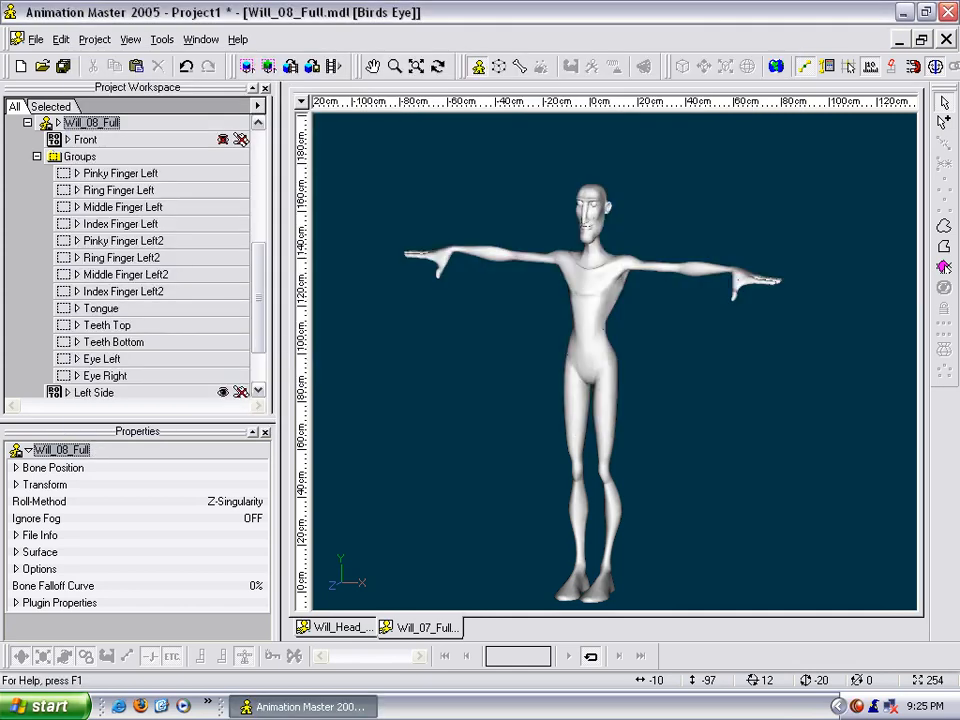